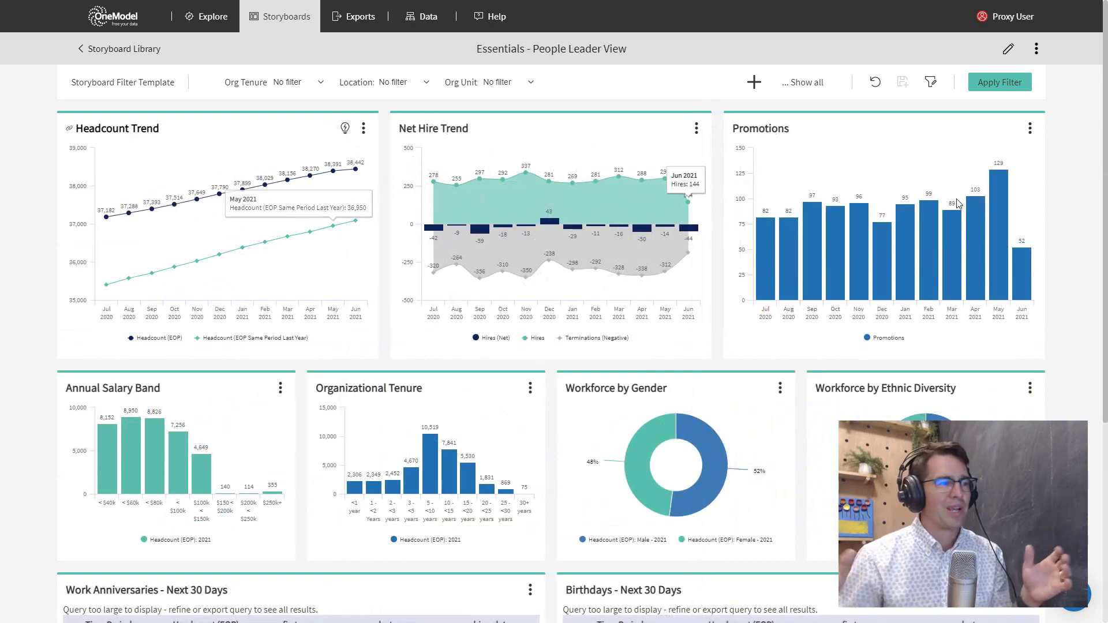
Run a forecast on the Average Annual Pay Trend chart in the Essentials - Basic Compensation storyboard.
left_click(996, 211)
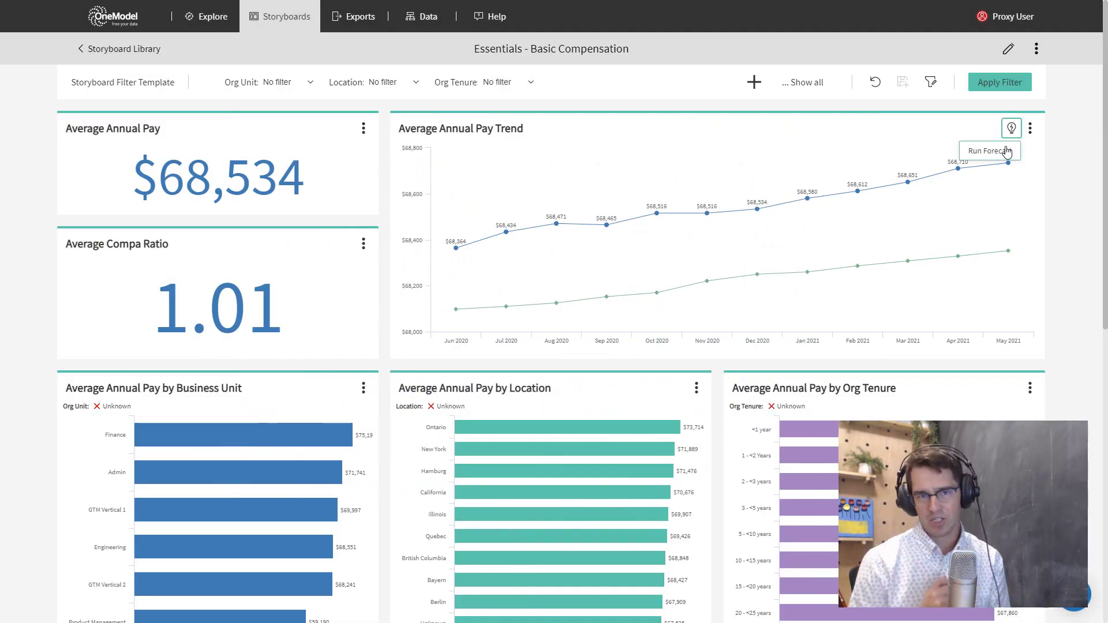
left_click(1007, 152)
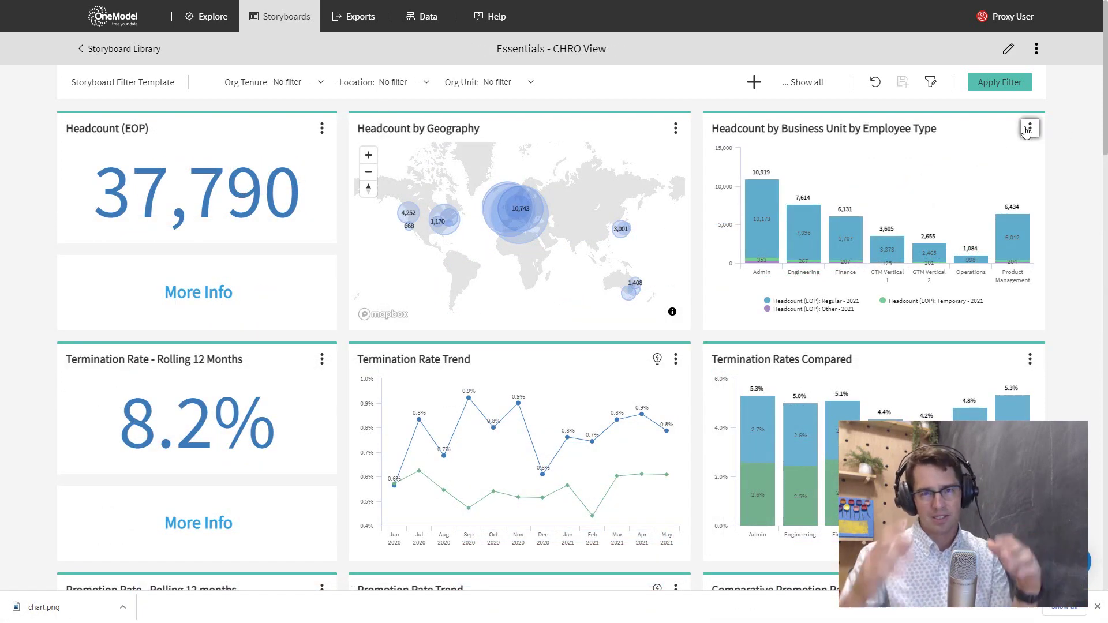
Open the Headcount by Business Unit by Employee Type chart of the CHRO View storyboard in Explore.
left_click(1027, 131)
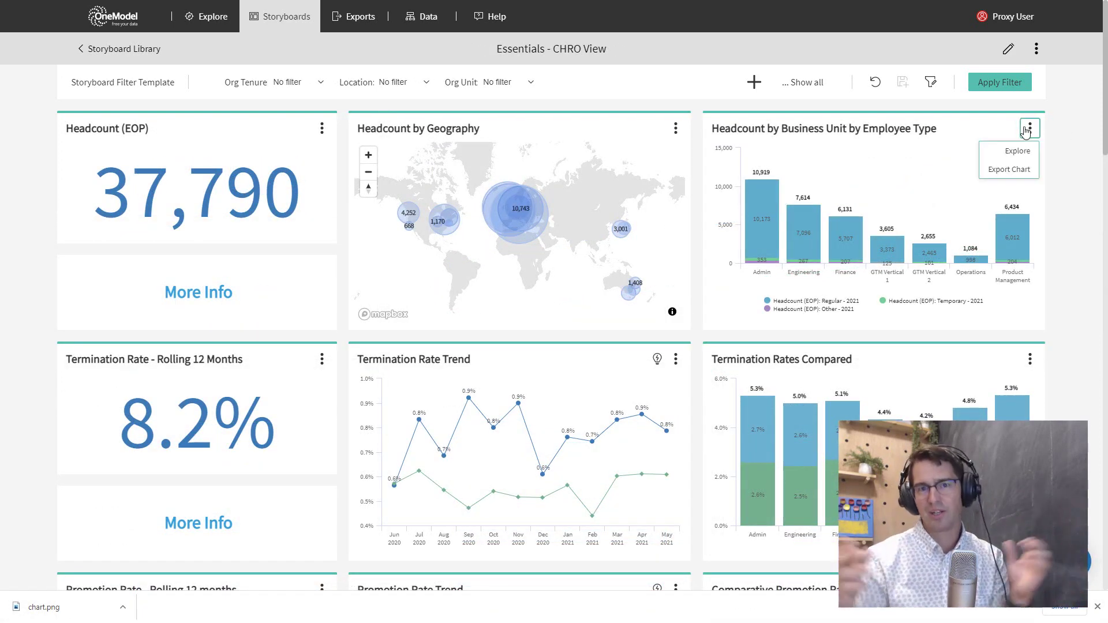
left_click(1019, 161)
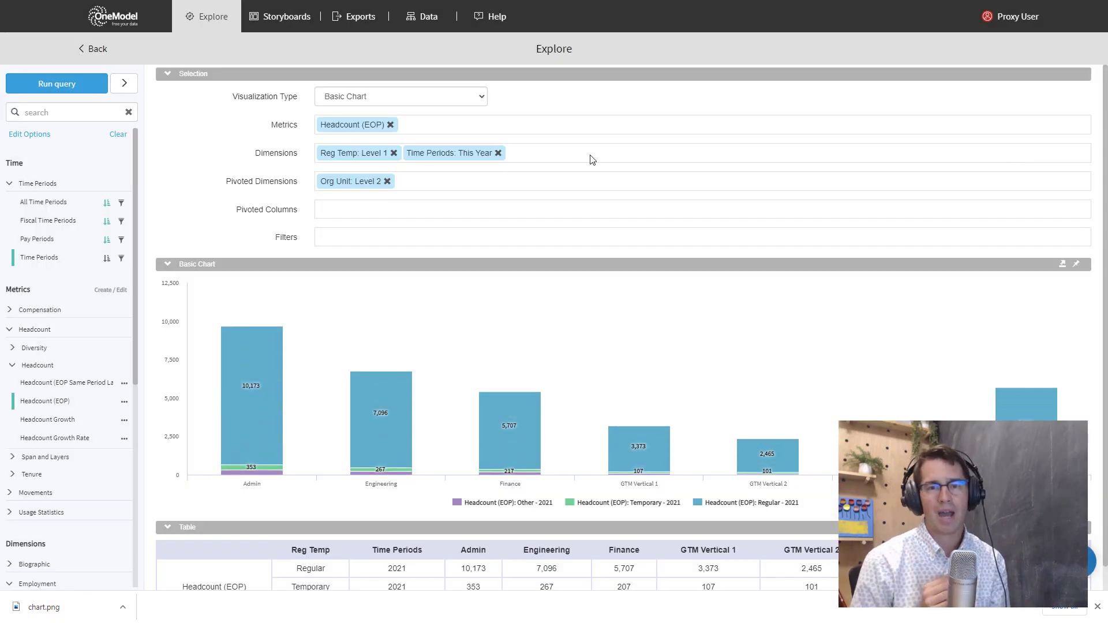
Remove the Reg Temp: Level 1 dimension from the query and change the Time Periods dimension to Year.
left_click(394, 153)
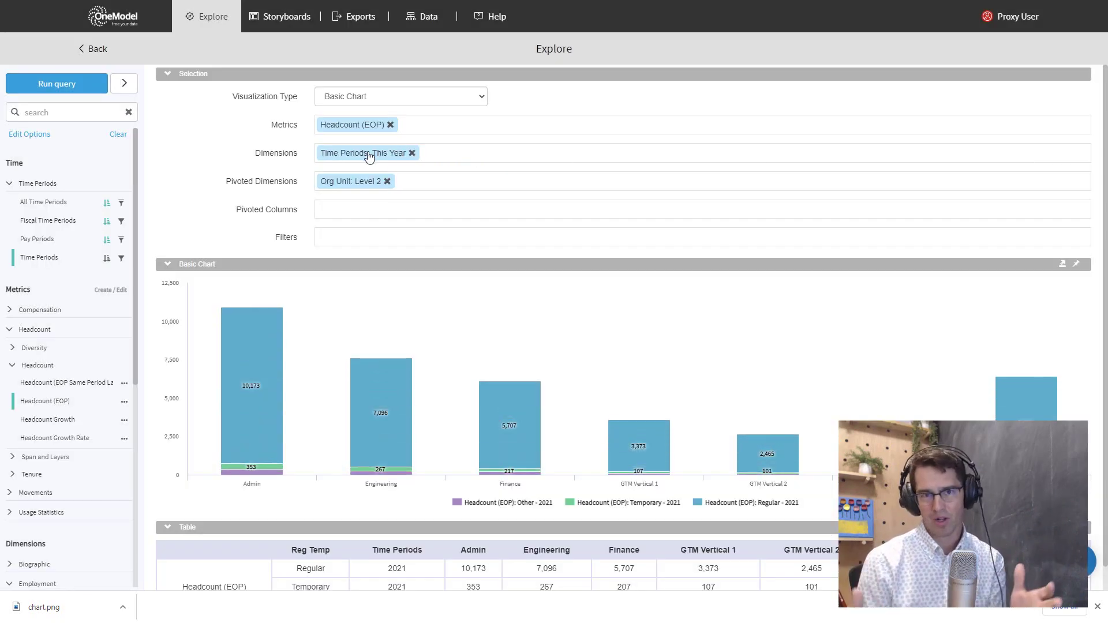
left_click(370, 154)
left_click(19, 174)
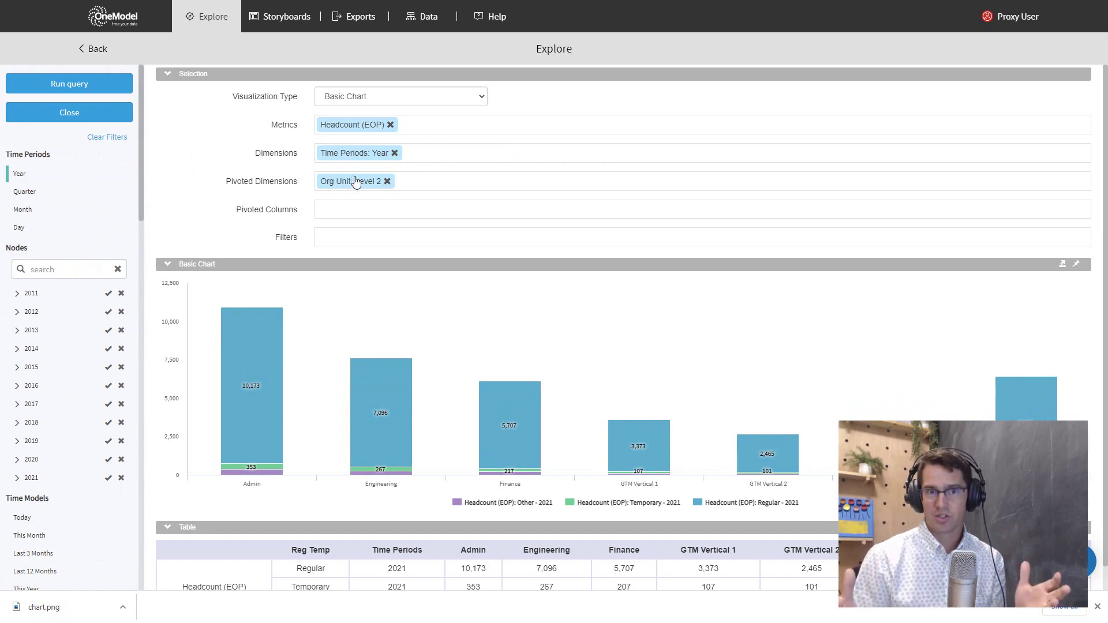
Swap the query axes so Org Unit: Level 2 is the dimension and Time Periods: Year is pivoted, running the query.
left_click_drag(359, 181, 456, 157)
left_click_drag(365, 154, 368, 184)
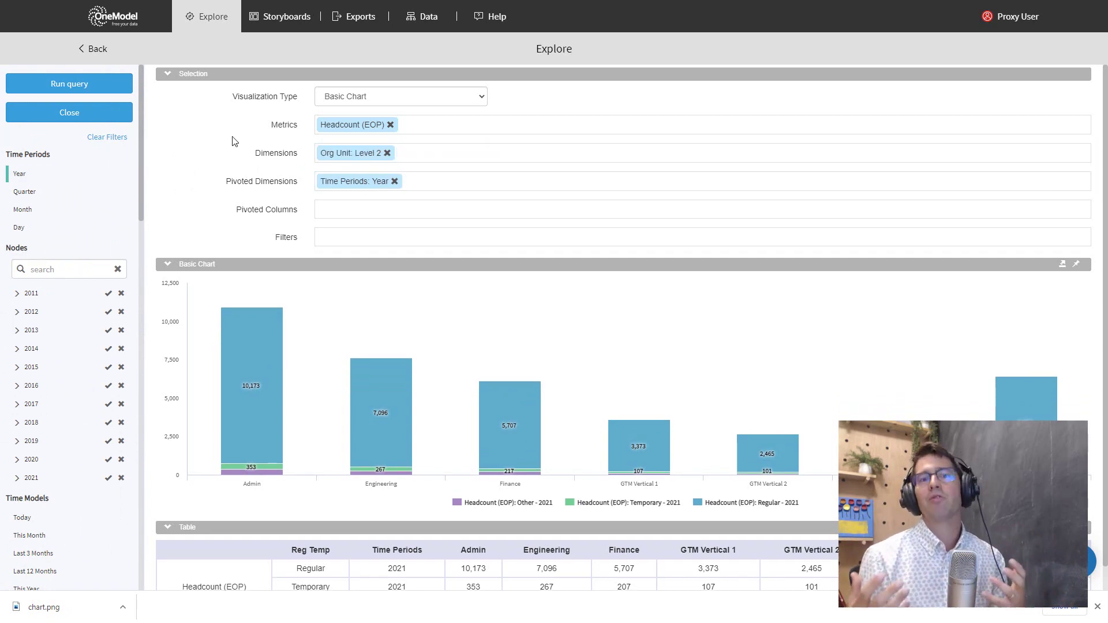
left_click(108, 93)
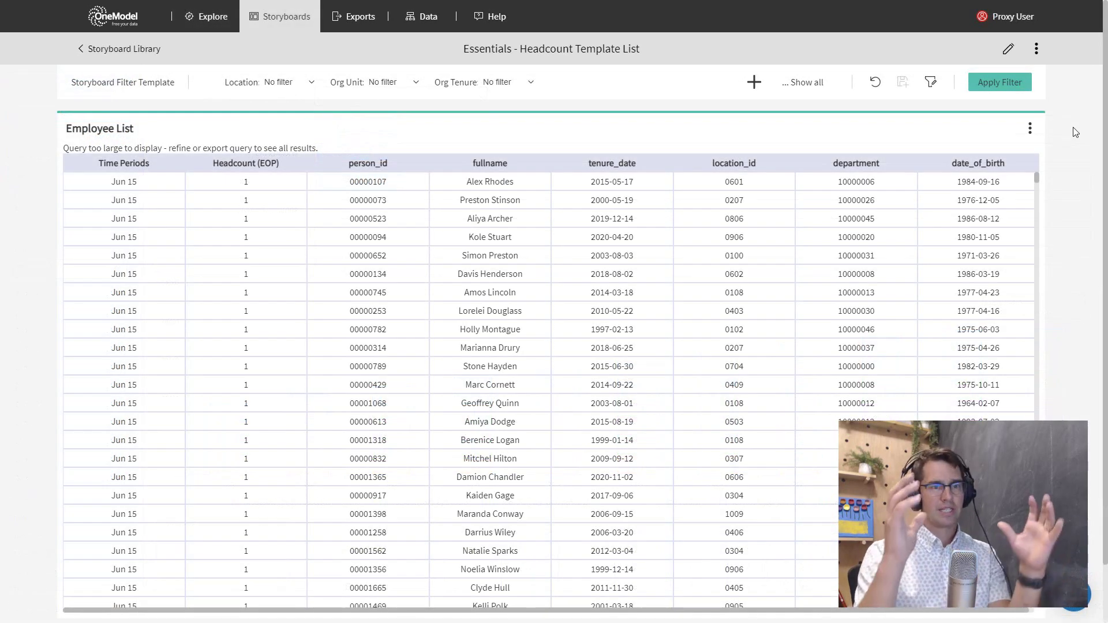
Copy the Employee List widget to the Data Lake Feed data destination with the file name Employee List.
left_click(1031, 130)
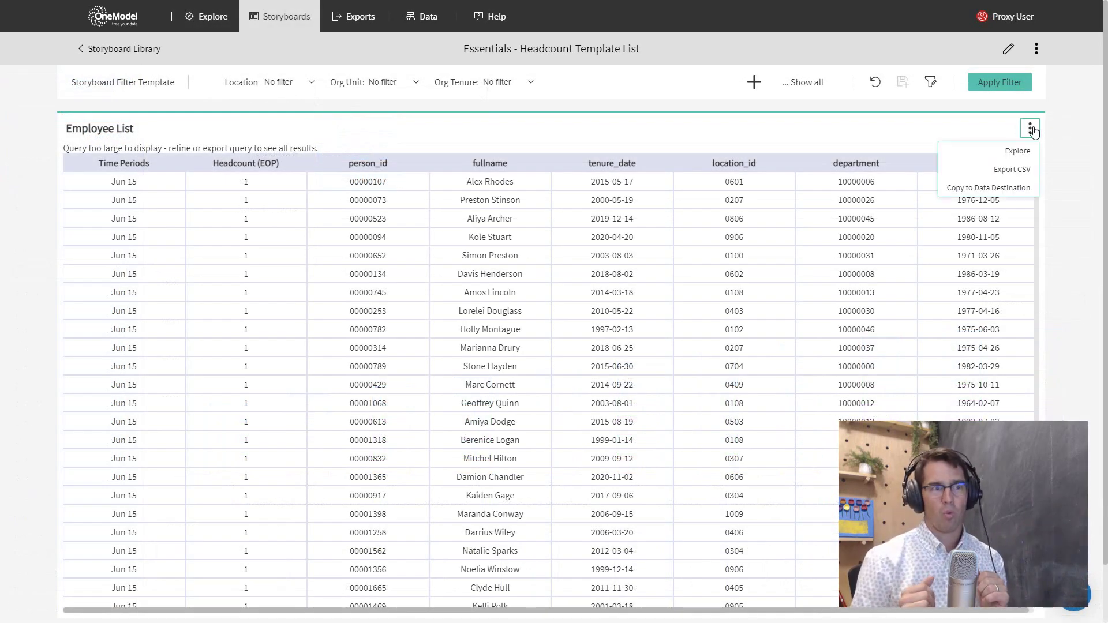
left_click(1010, 188)
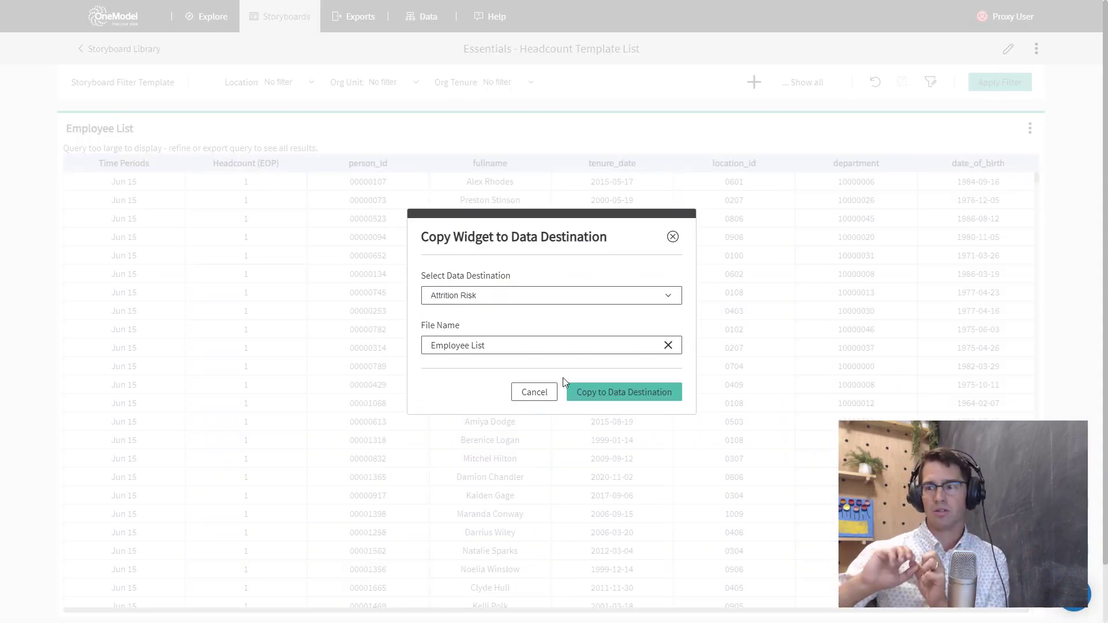
left_click(522, 301)
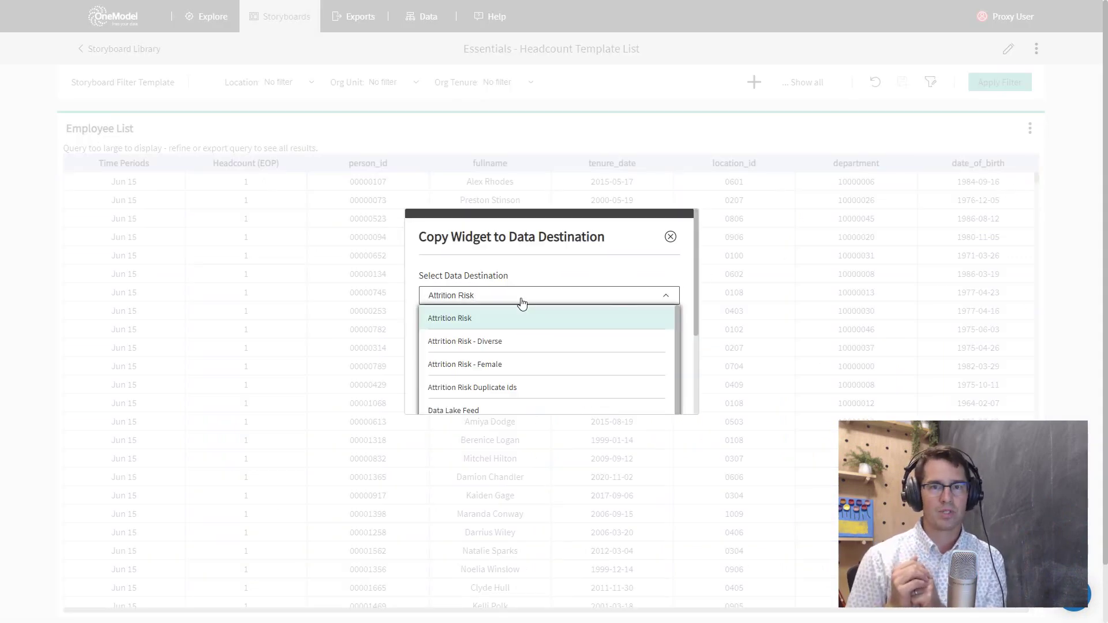
left_click(516, 411)
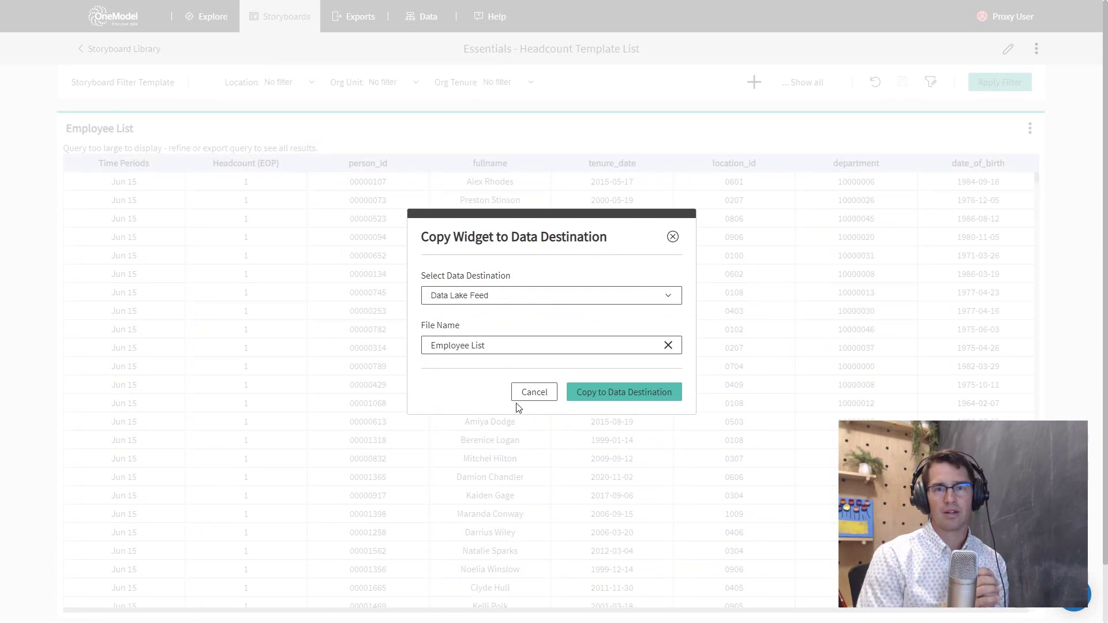
left_click(606, 393)
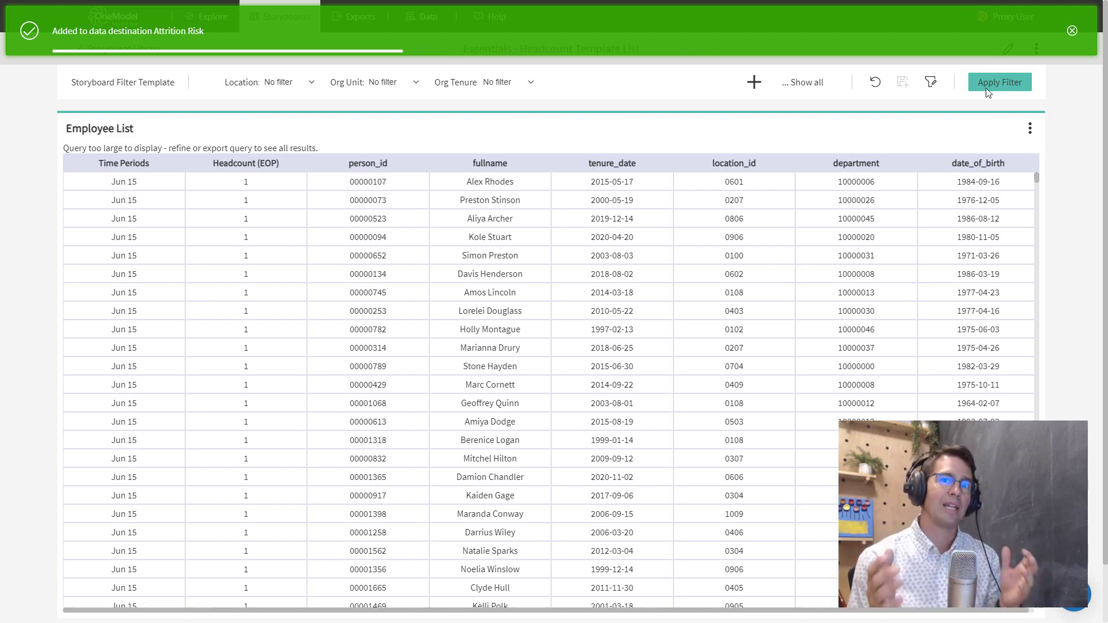
left_click(1072, 30)
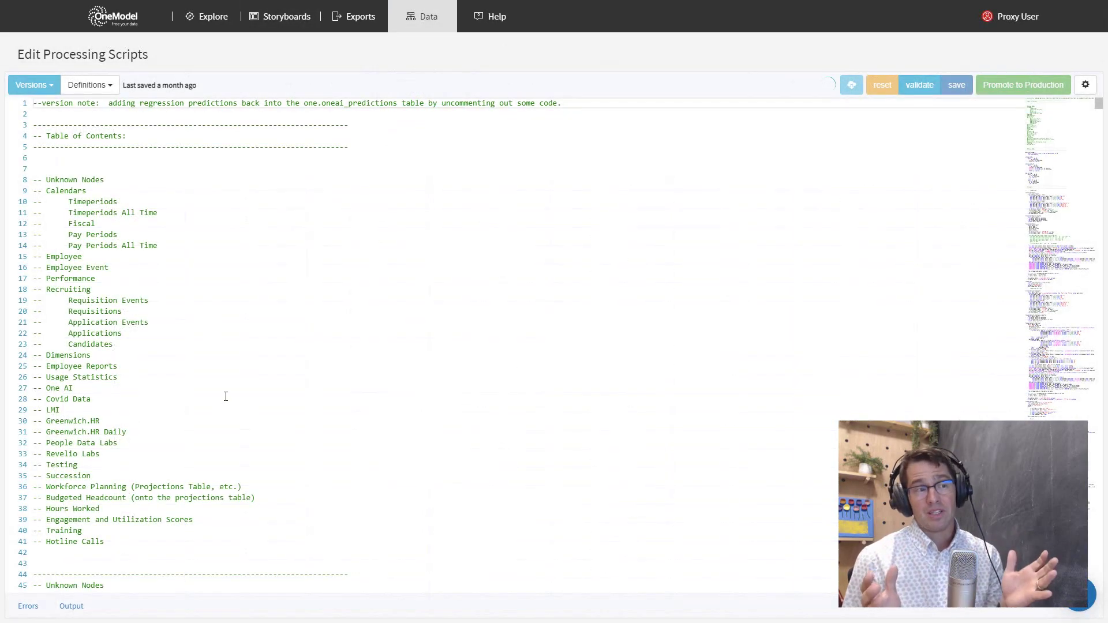
Look through the processing script and its output tables, and open the column details of the employee table.
scroll(226, 396, "down", 15)
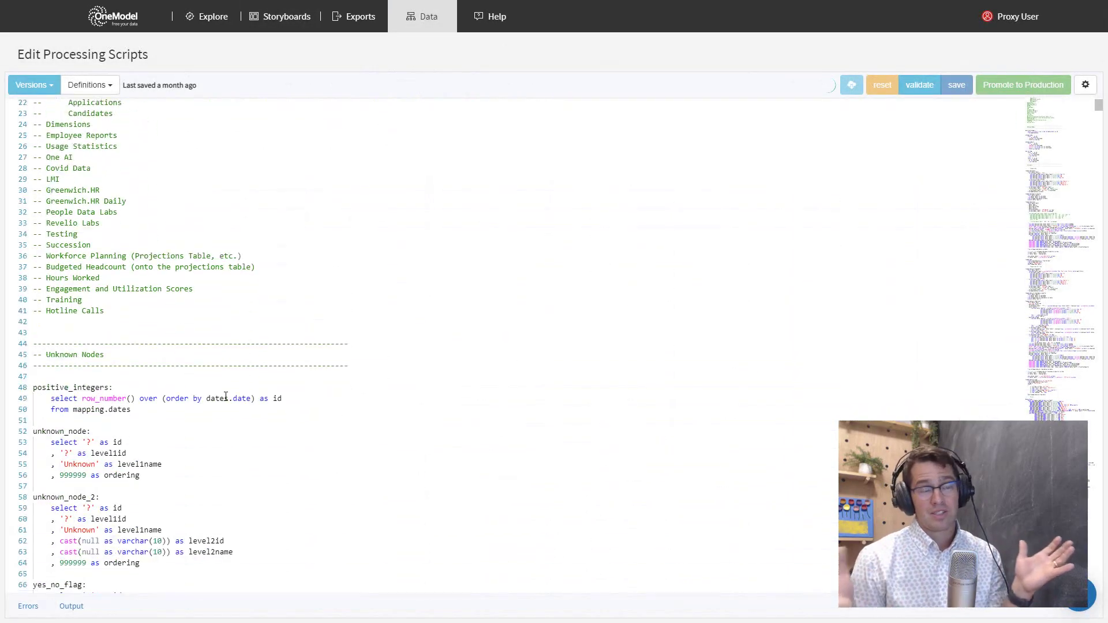
scroll(226, 397, "down", 7)
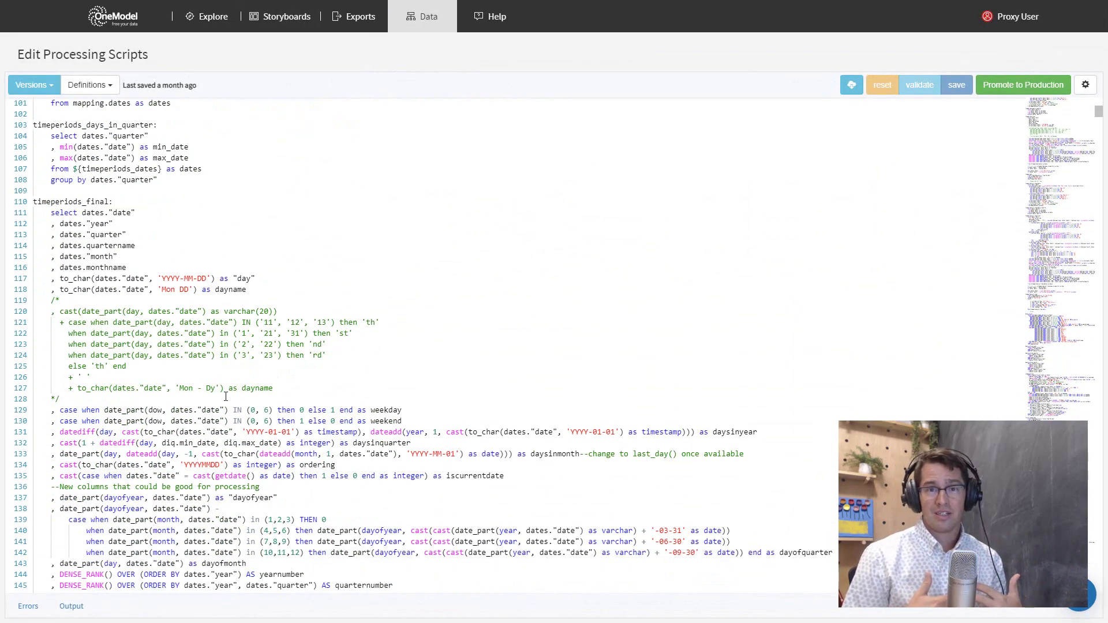
left_click(72, 606)
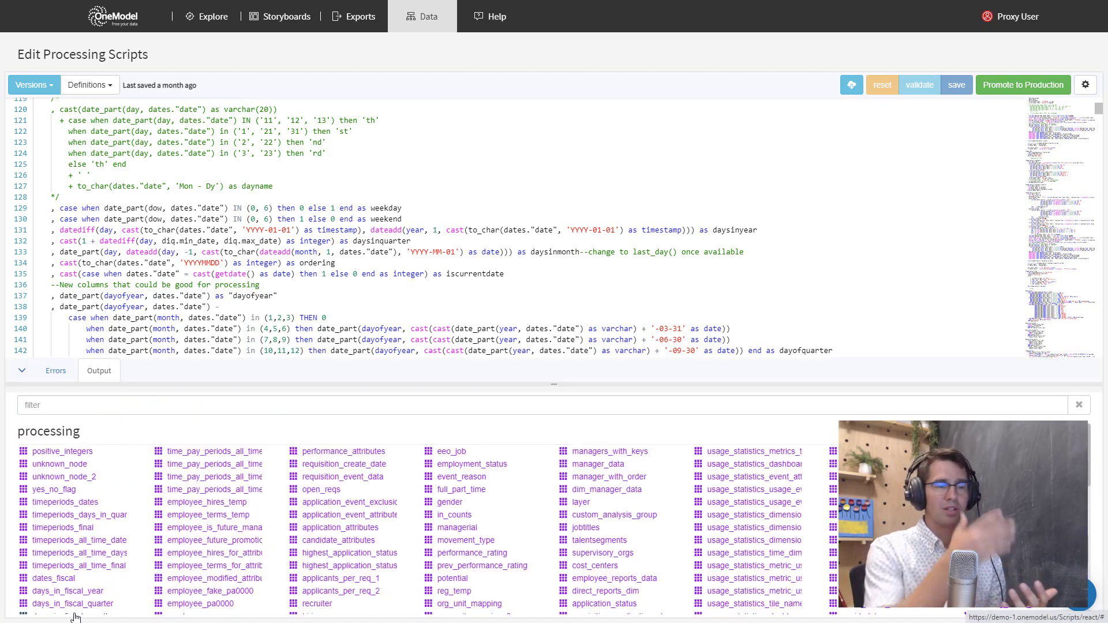
scroll(106, 488, "down", 5)
scroll(106, 488, "down", 3)
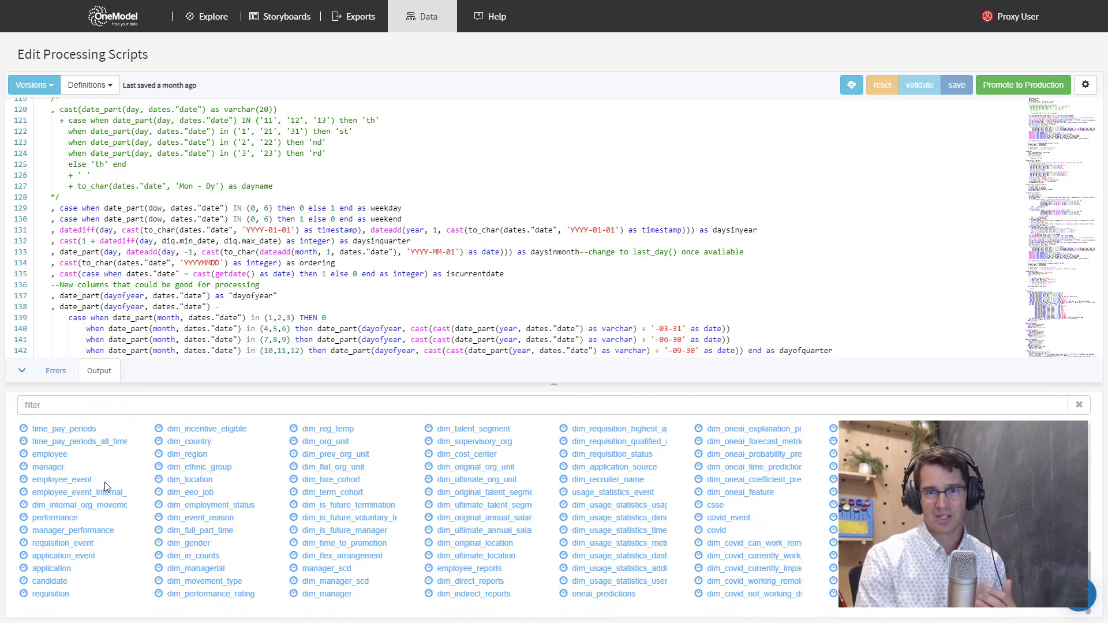
left_click(49, 454)
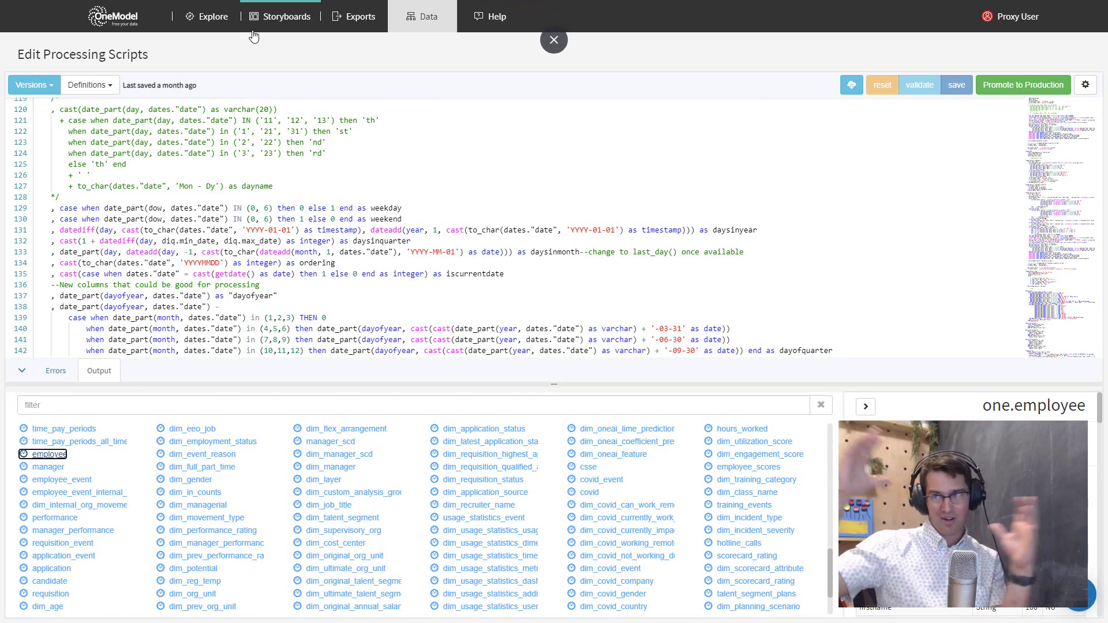
Search the script definitions for "employee" and go to the employee_attributes definition.
left_click(101, 93)
type("e")
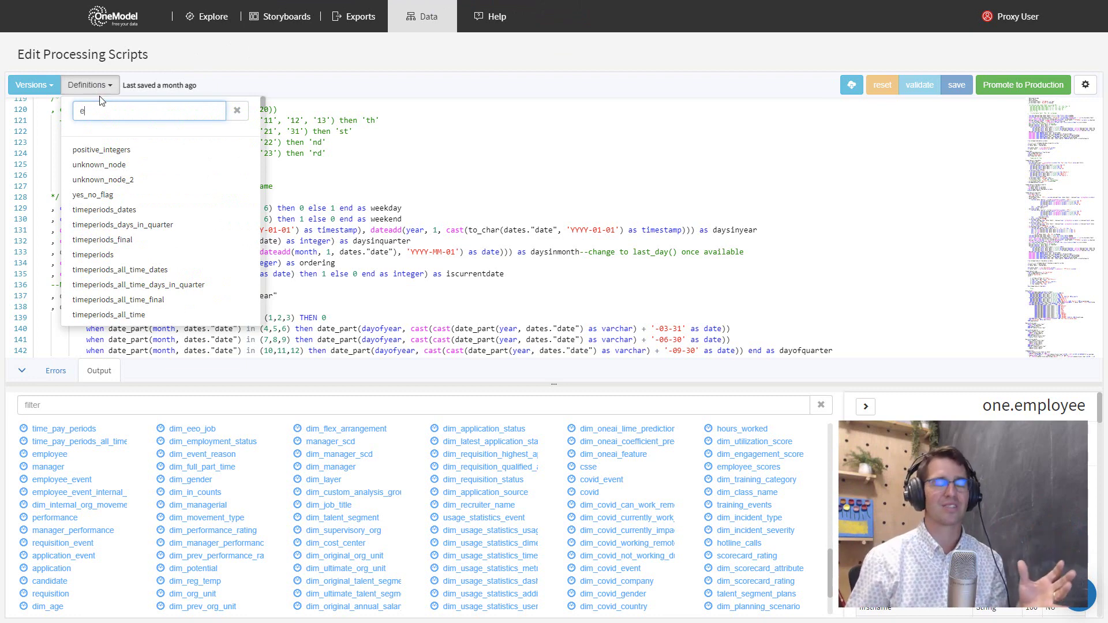
type("mployee")
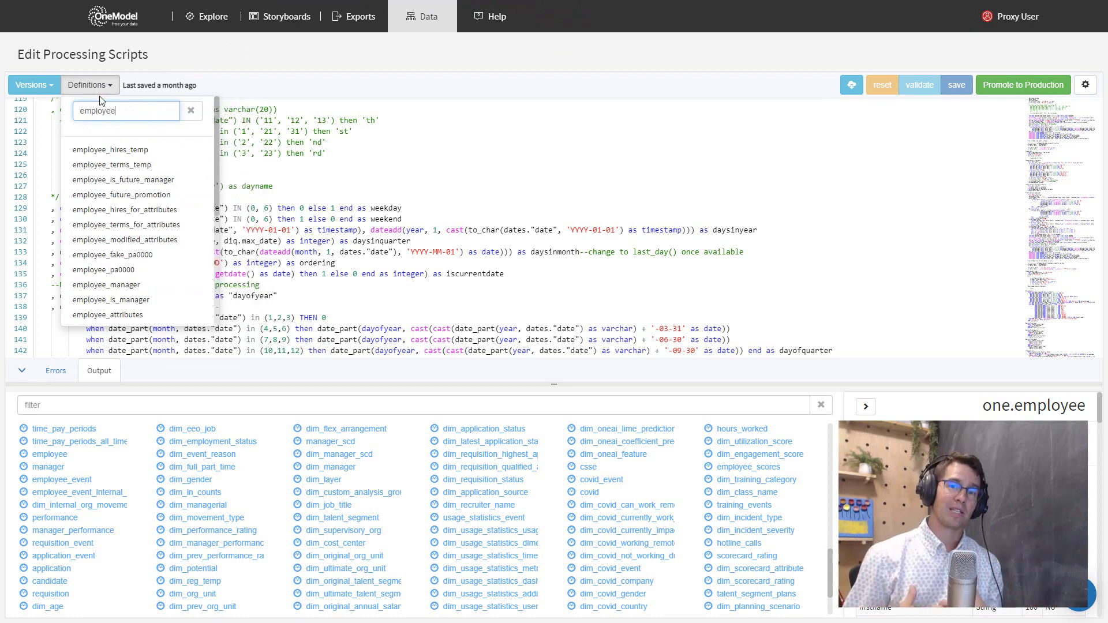
scroll(87, 202, "down", 1)
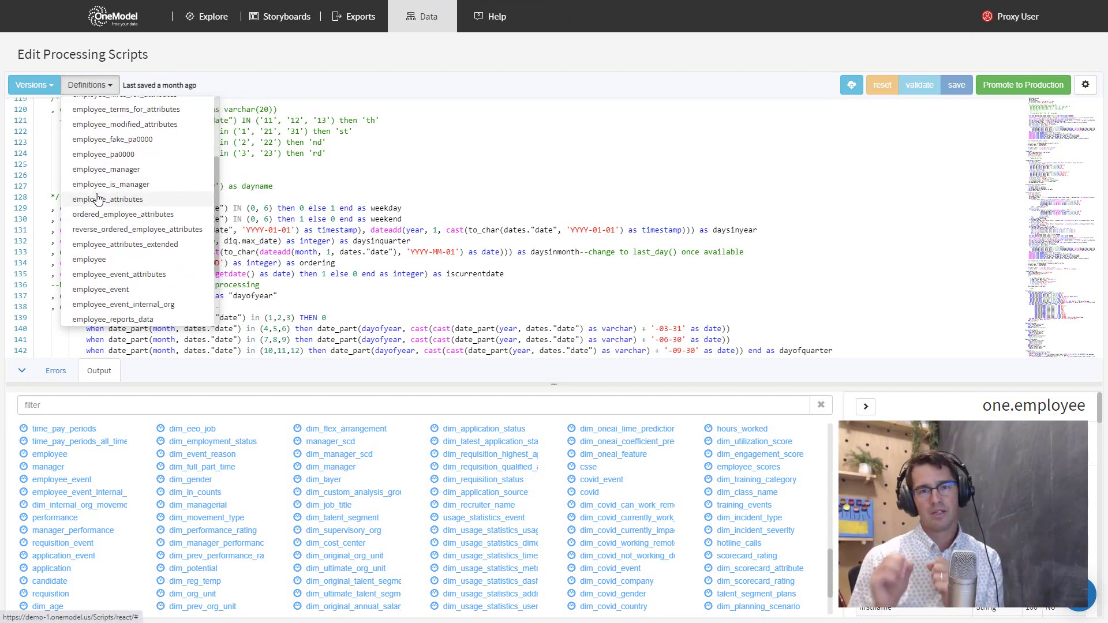
left_click(93, 199)
scroll(173, 220, "down", 3)
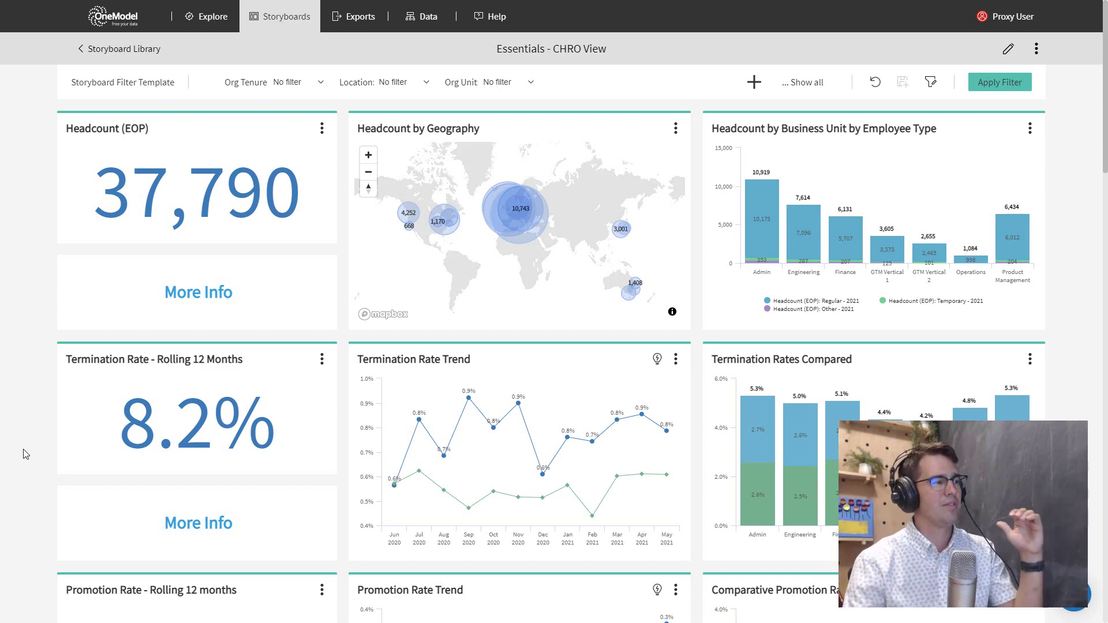
Examine the CHRO View storyboard's headcount, termination, promotion, pay, diversity, span of control, tenure and user activity tiles.
scroll(44, 451, "down", 5)
scroll(46, 452, "down", 5)
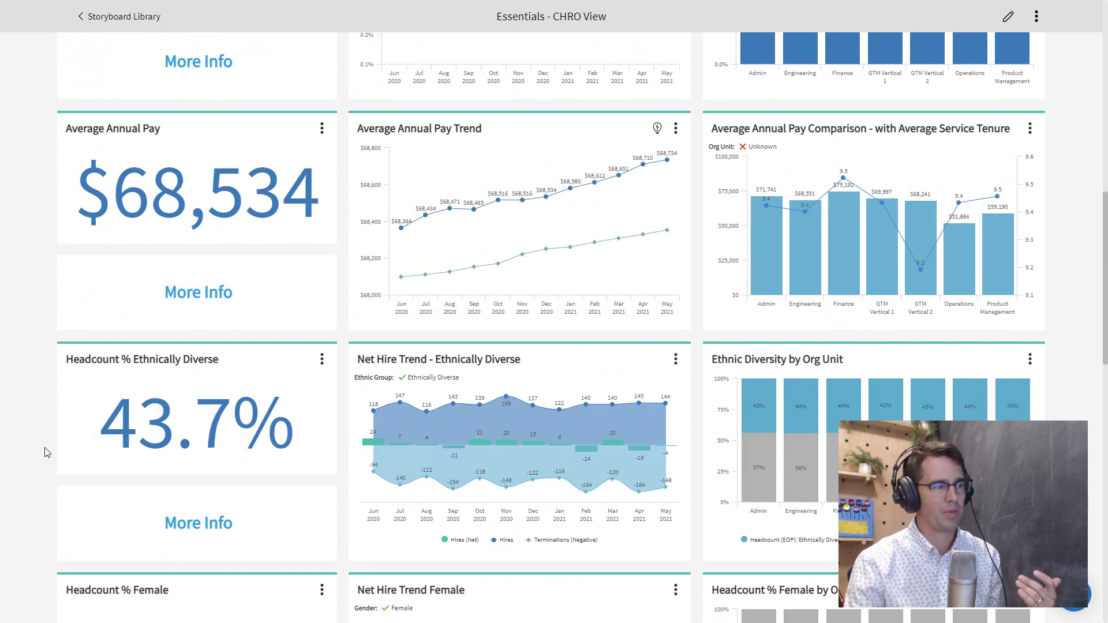
scroll(47, 453, "down", 2)
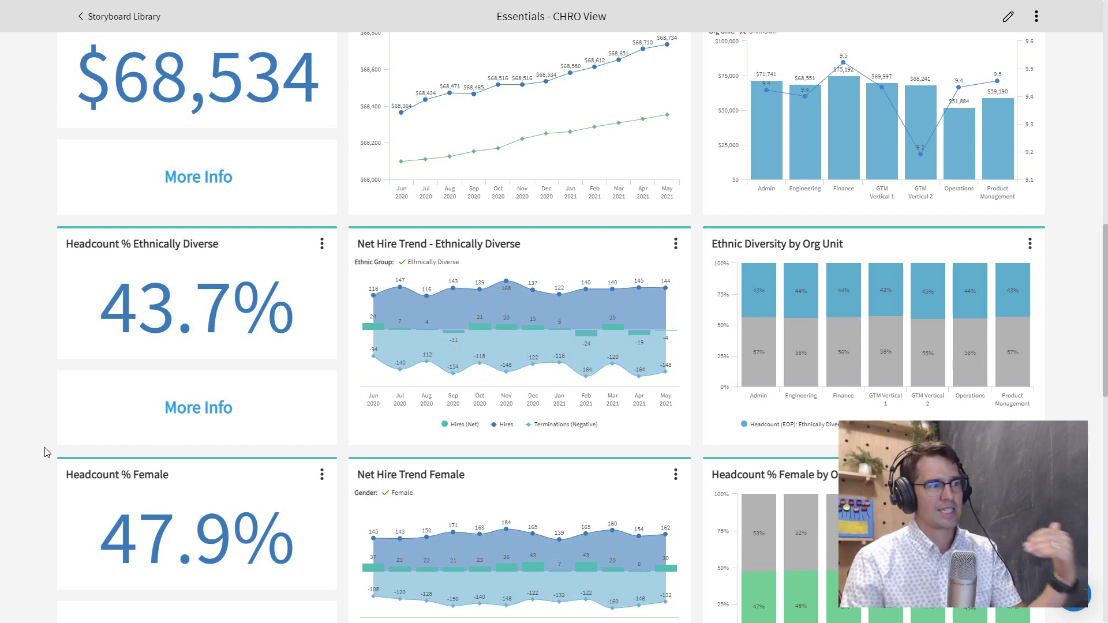
scroll(47, 452, "down", 8)
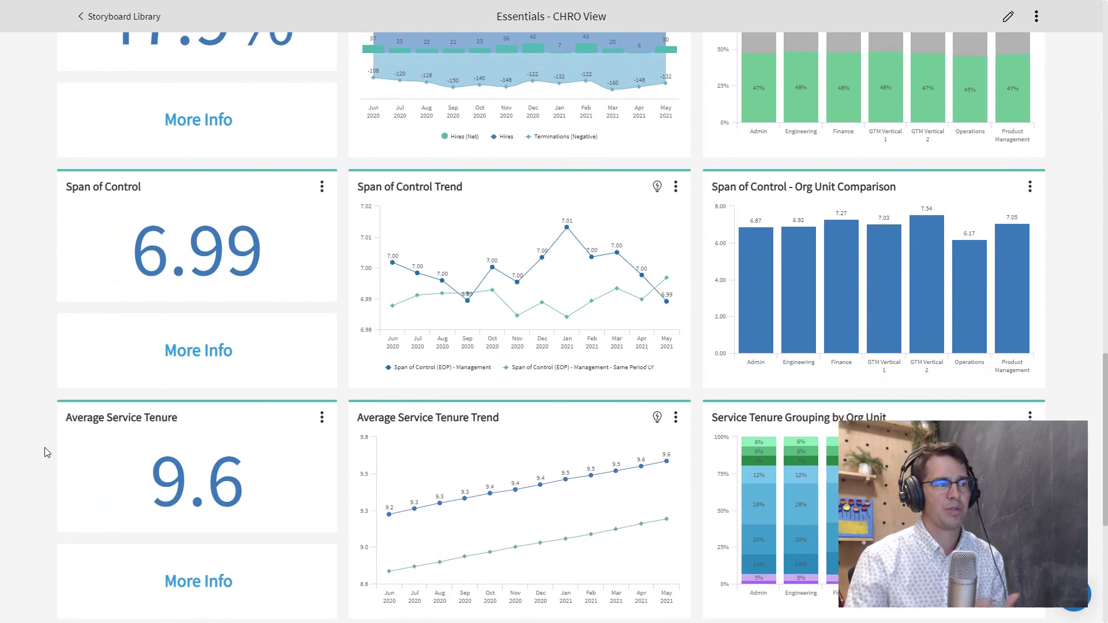
scroll(47, 452, "down", 3)
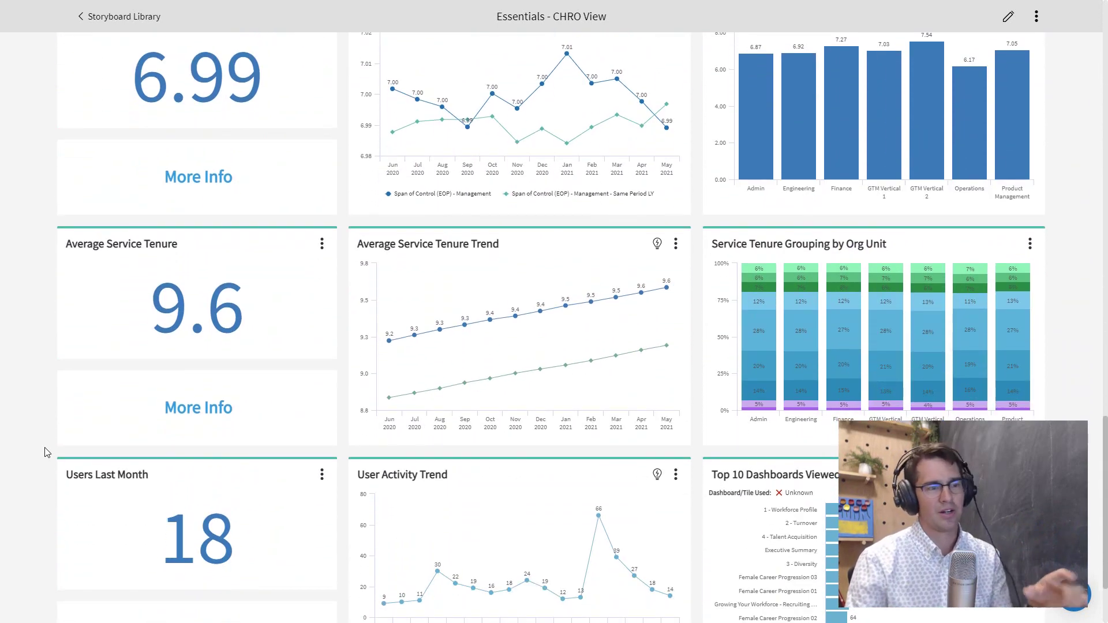
scroll(46, 453, "down", 1)
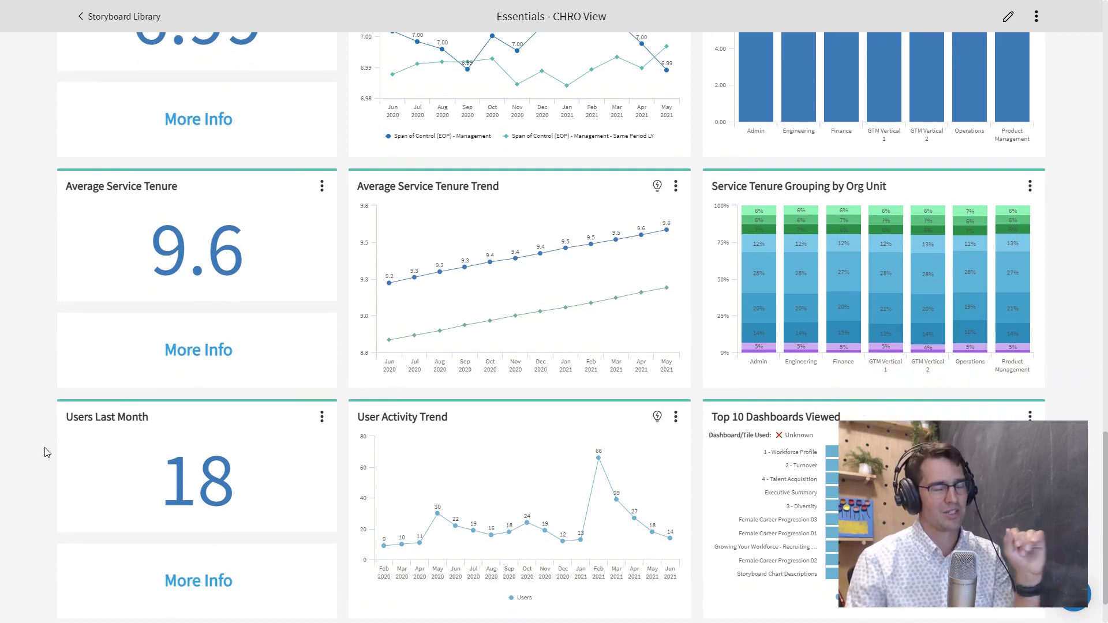
scroll(46, 453, "up", 10)
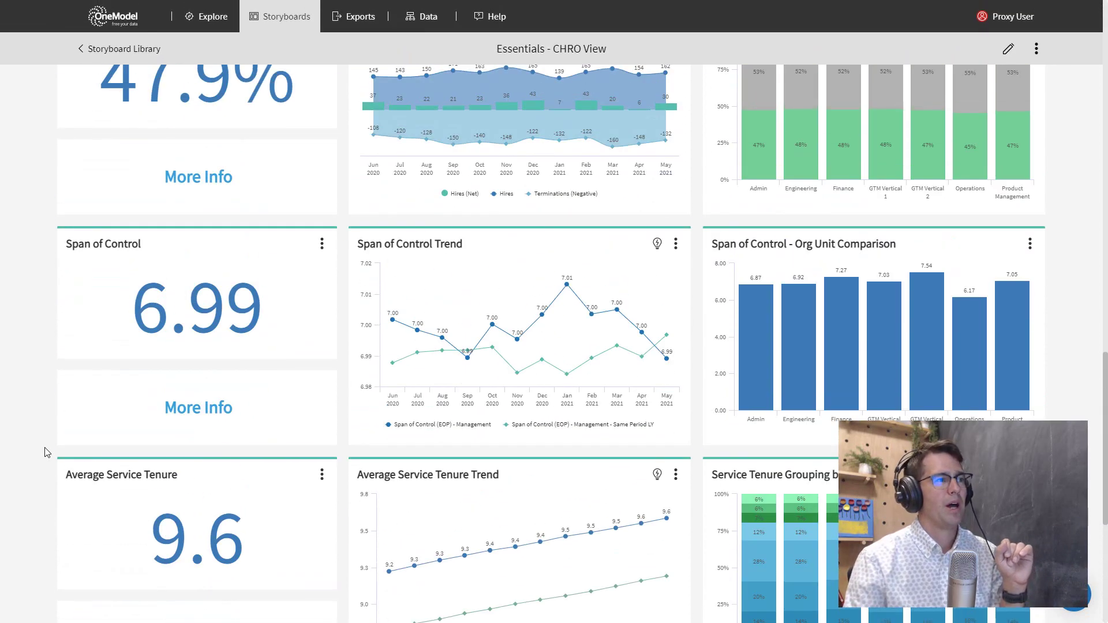
scroll(46, 452, "up", 5)
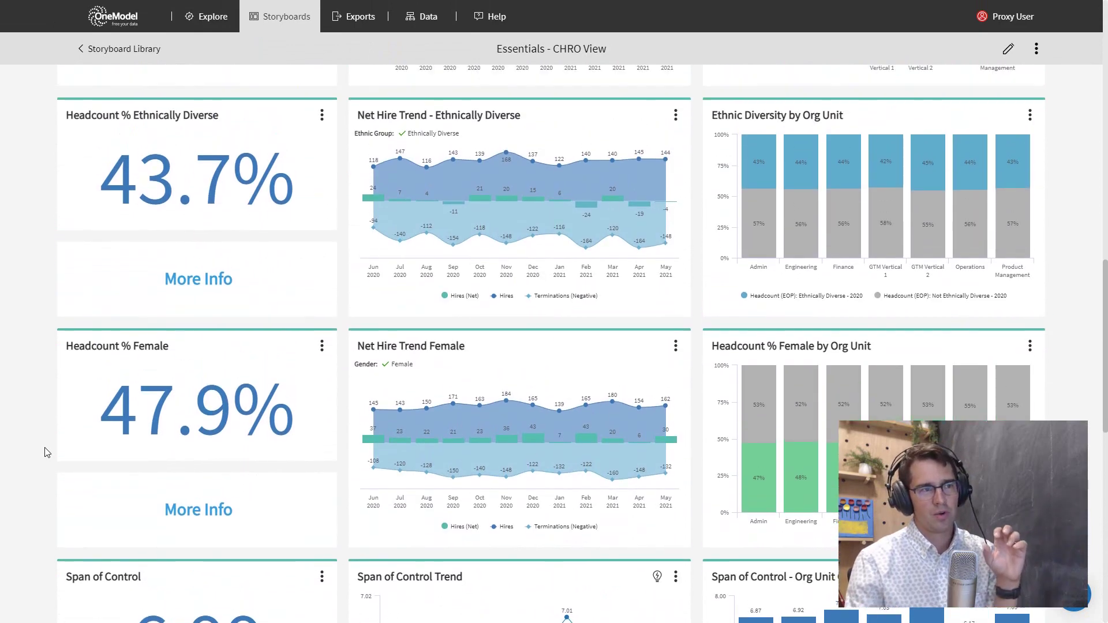
scroll(46, 453, "up", 4)
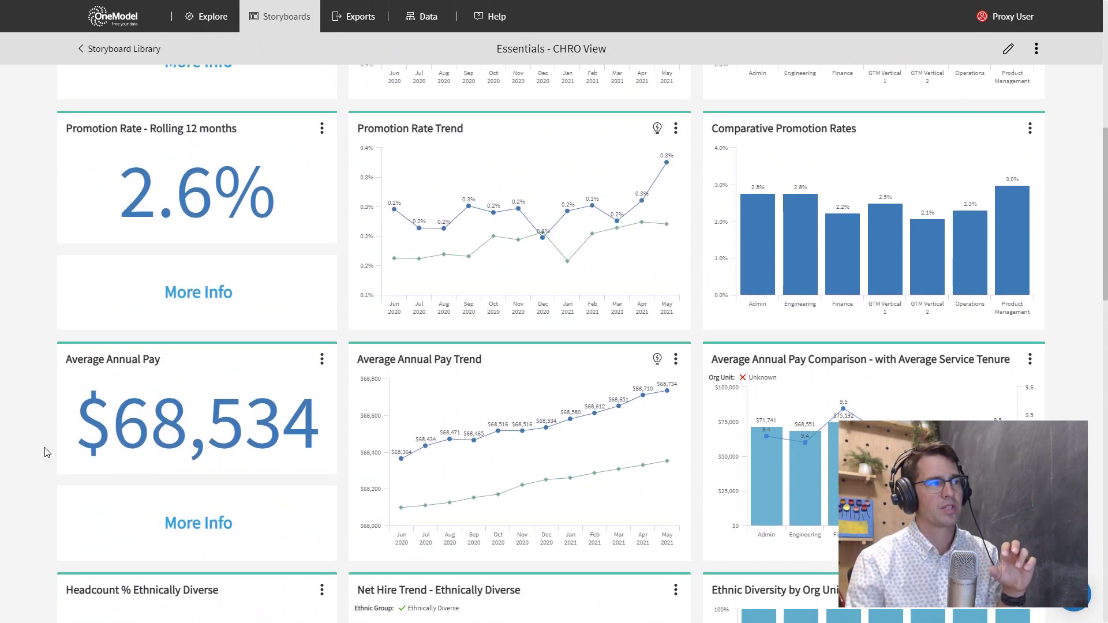
scroll(47, 453, "up", 5)
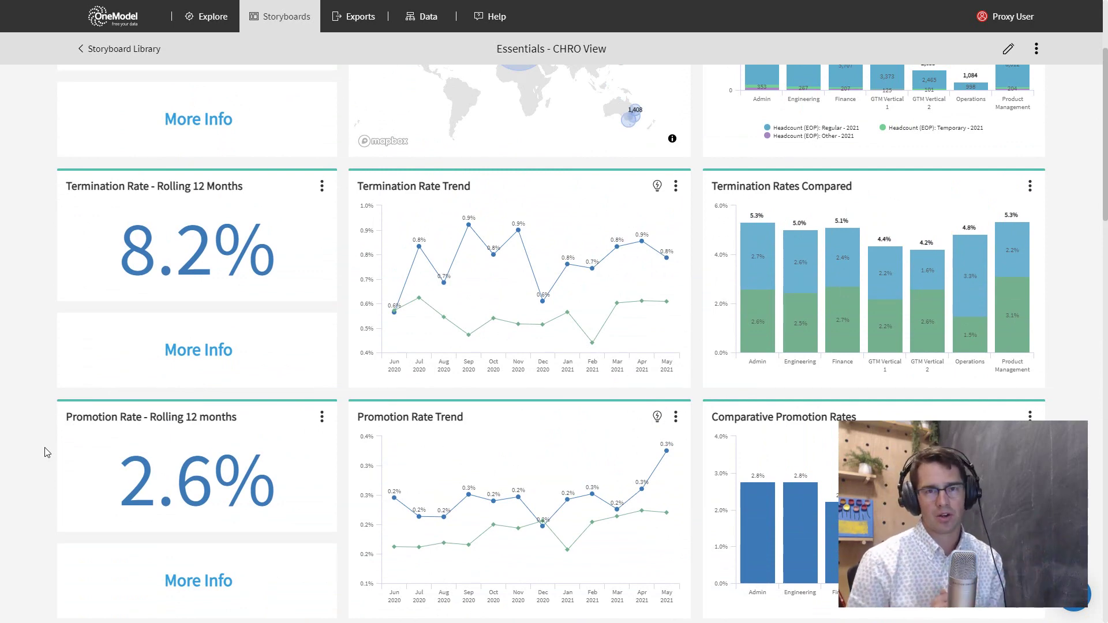
scroll(47, 452, "up", 3)
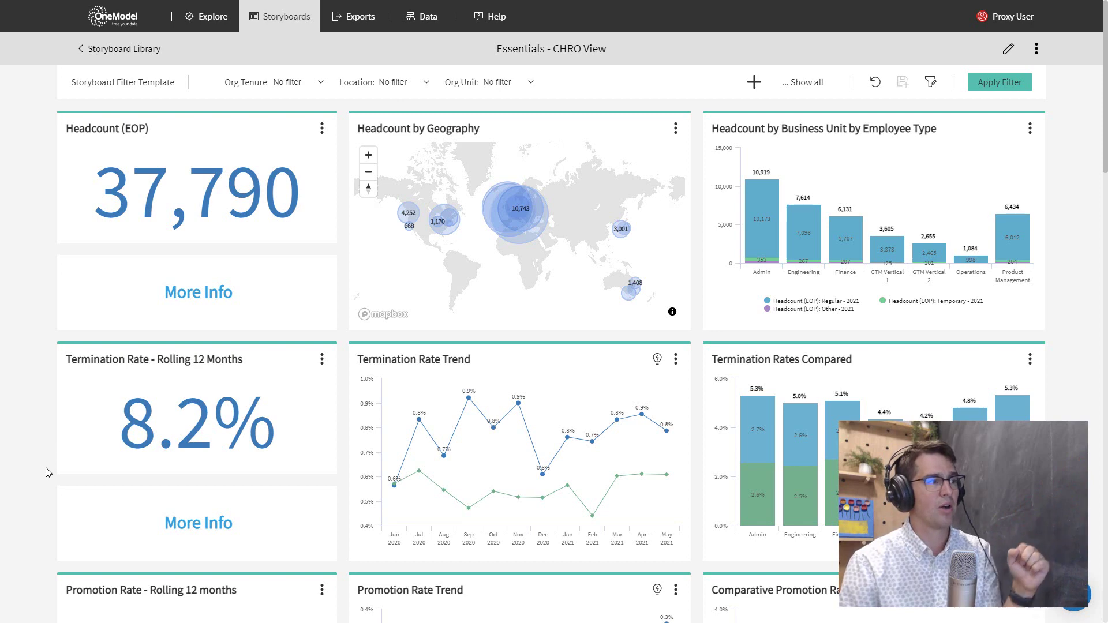
scroll(62, 473, "down", 4)
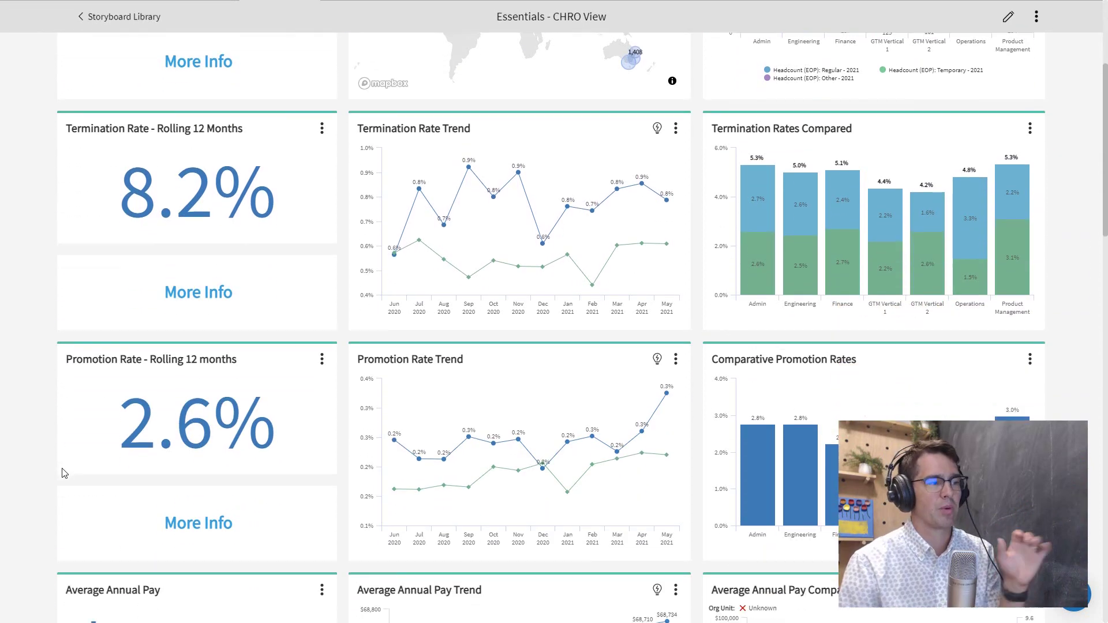
scroll(64, 473, "up", 4)
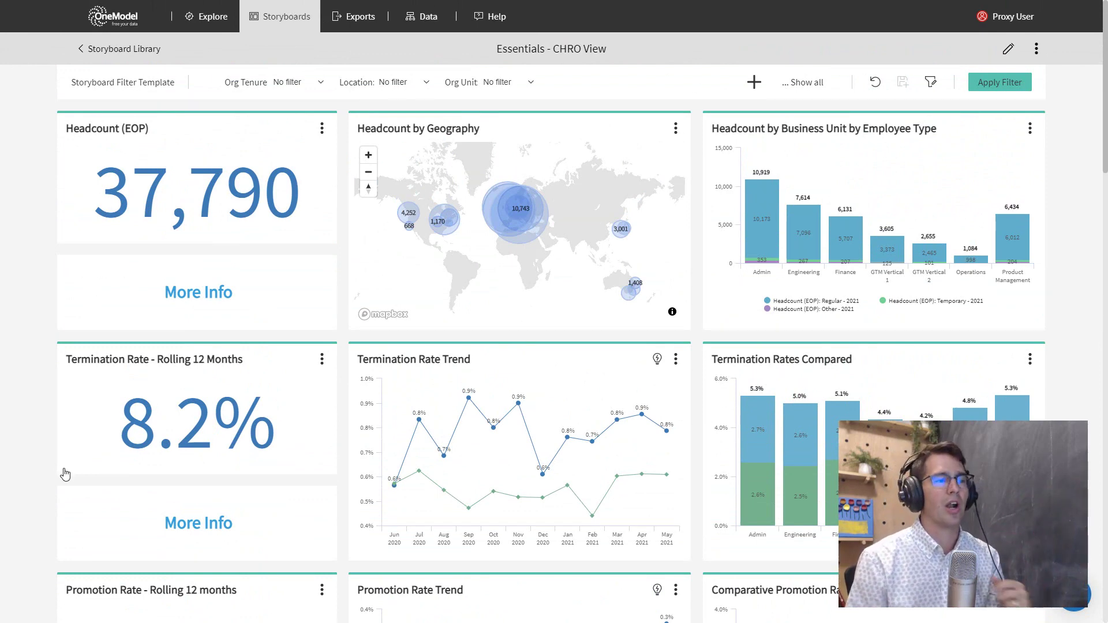
Review the CHRO View's trend and org unit comparison charts for terminations, promotions, pay, ethnic diversity, female headcount and span of control.
scroll(43, 460, "down", 1)
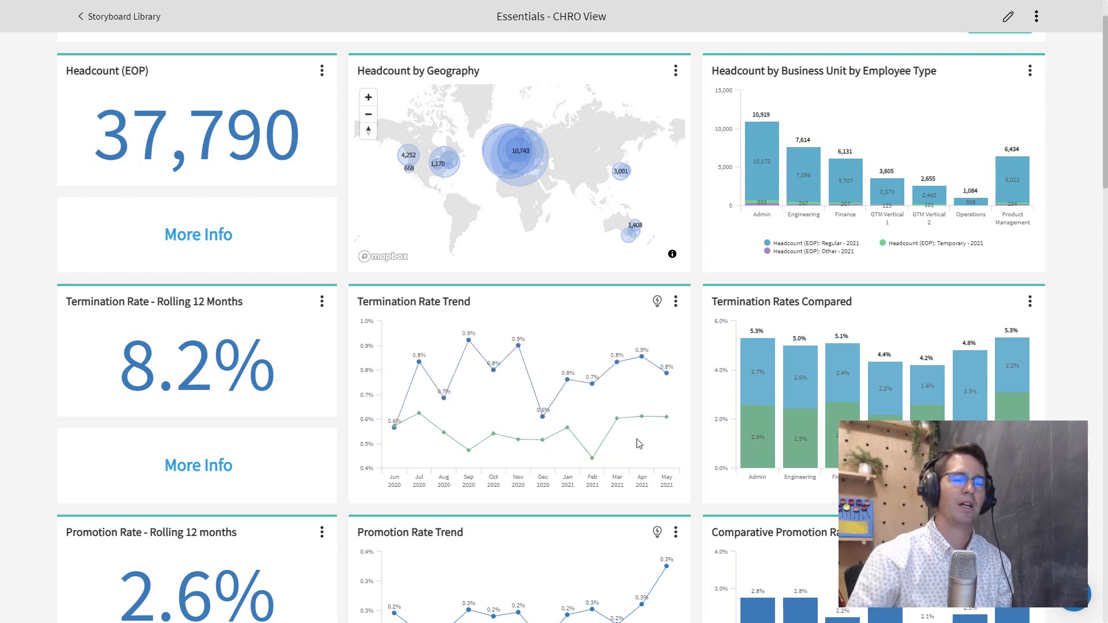
scroll(697, 482, "down", 3)
scroll(696, 482, "down", 7)
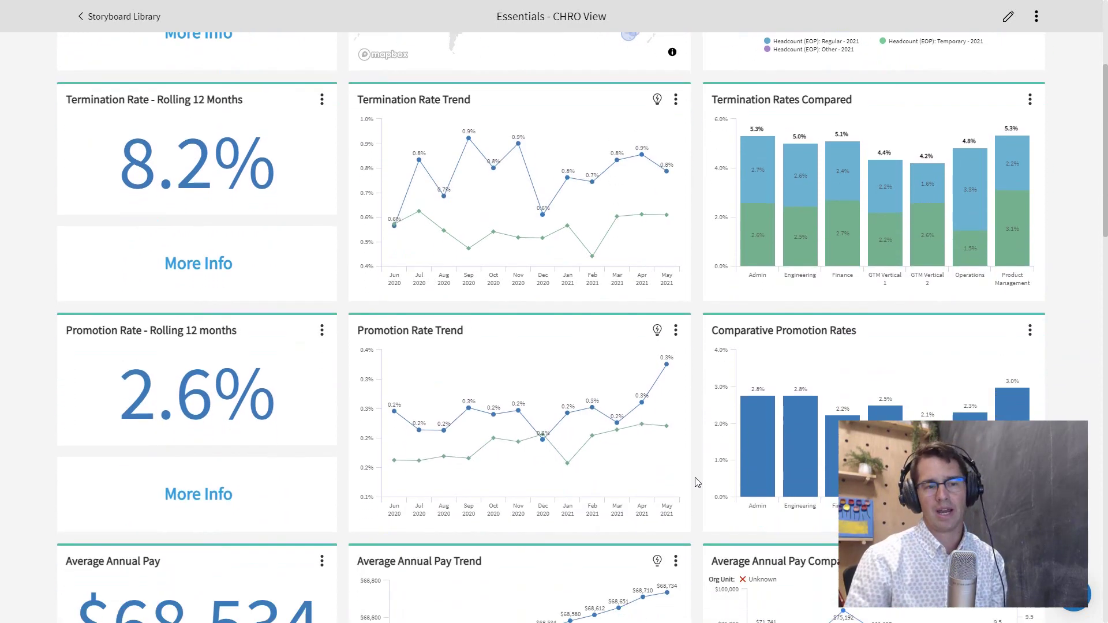
scroll(696, 485, "down", 3)
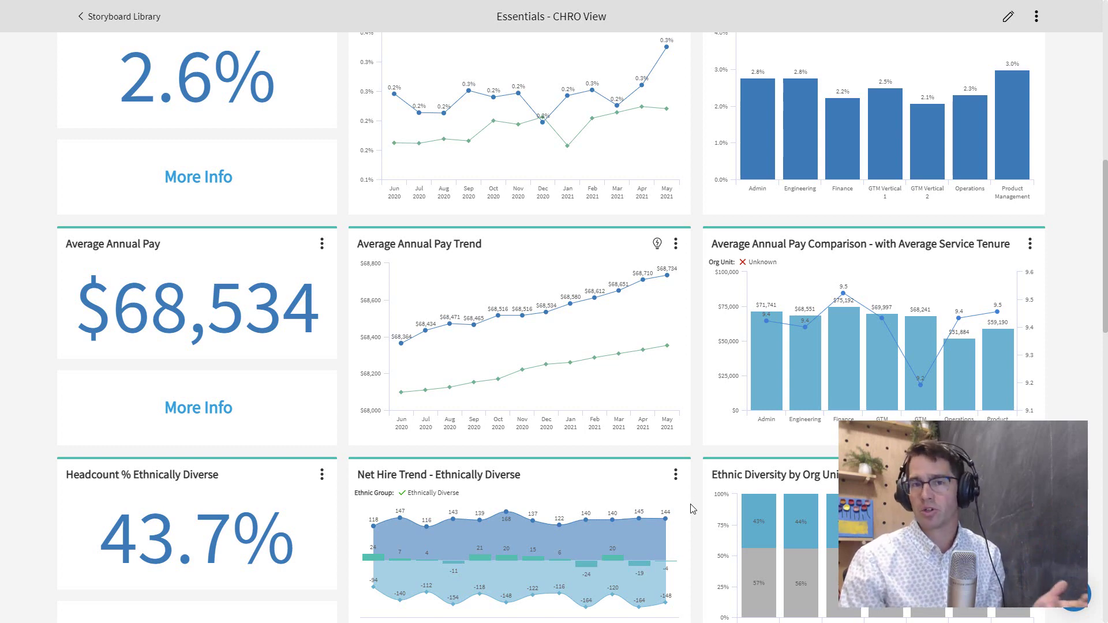
mouse_move(811, 480)
scroll(812, 480, "down", 1)
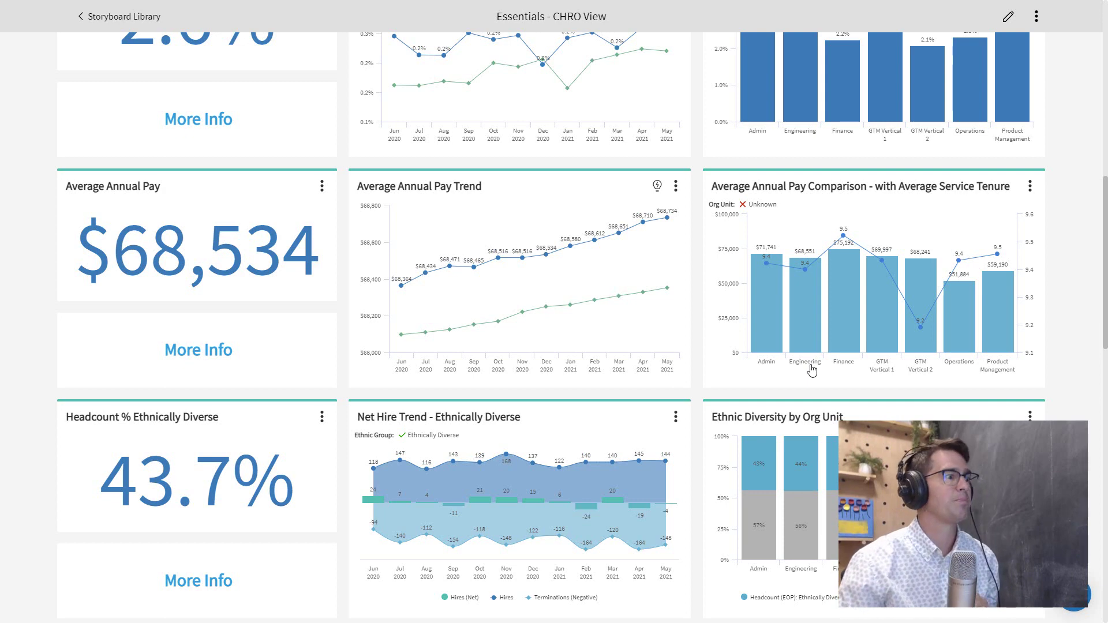
scroll(779, 376, "down", 1)
scroll(779, 375, "down", 5)
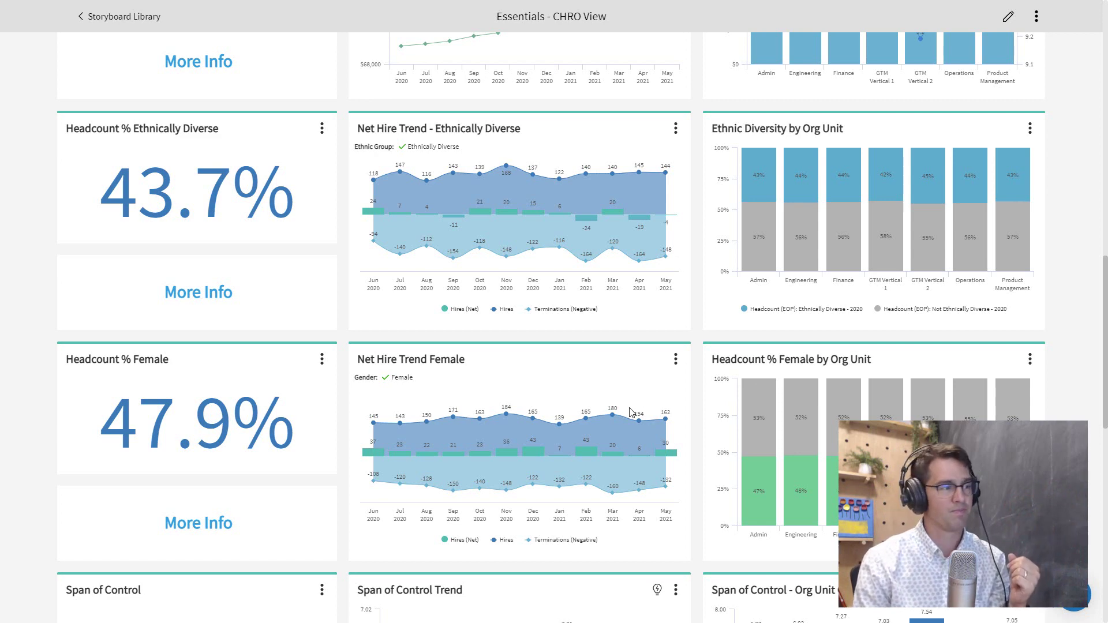
scroll(631, 412, "down", 2)
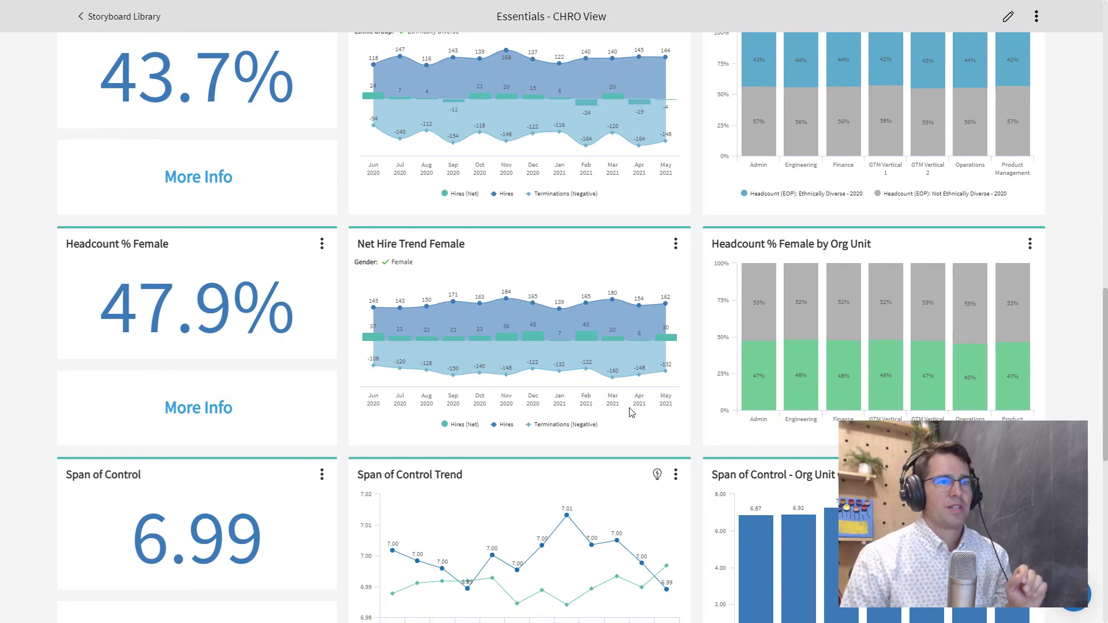
scroll(631, 412, "down", 1)
scroll(631, 412, "down", 1)
scroll(631, 412, "up", 5)
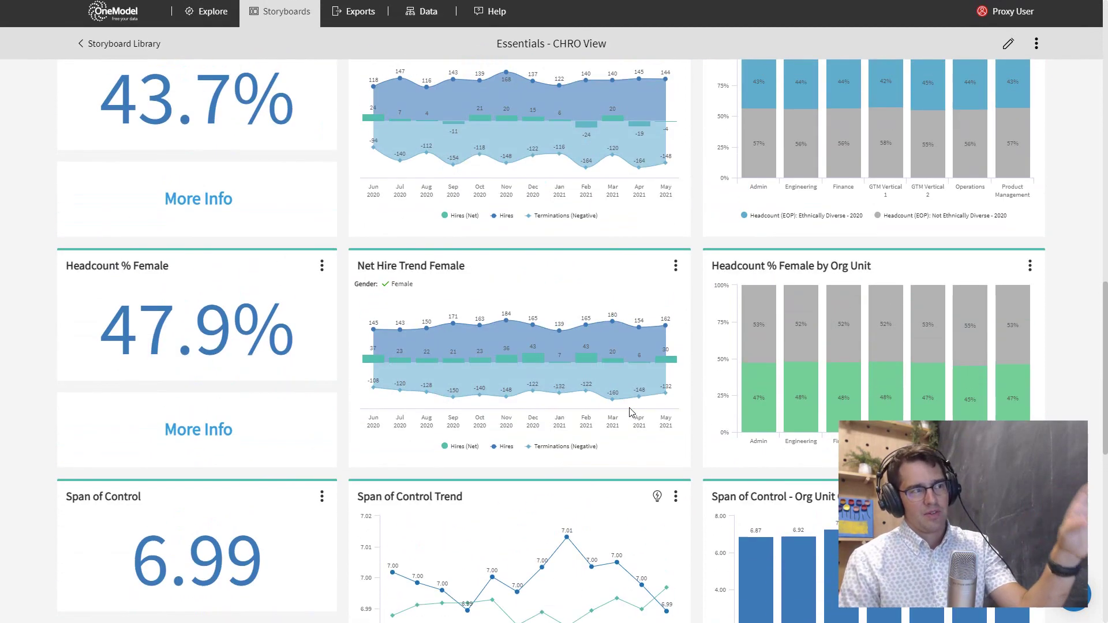
Open the More Info text tile below Headcount (EOP) in modify mode to inspect its editor, and exit modify mode without editing it.
scroll(631, 413, "up", 15)
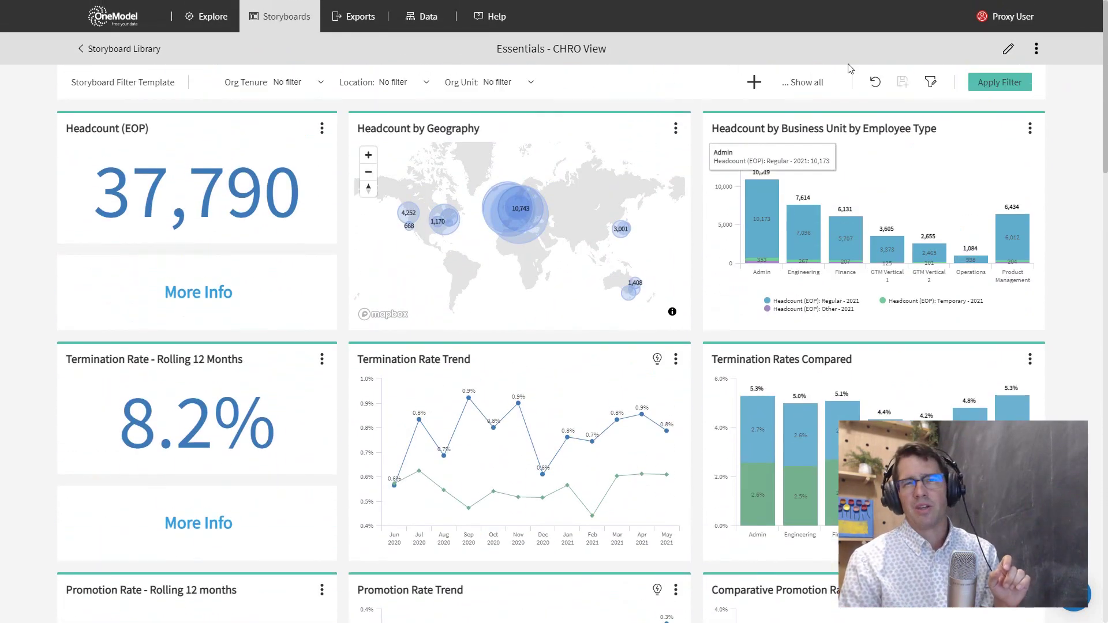
left_click(1005, 51)
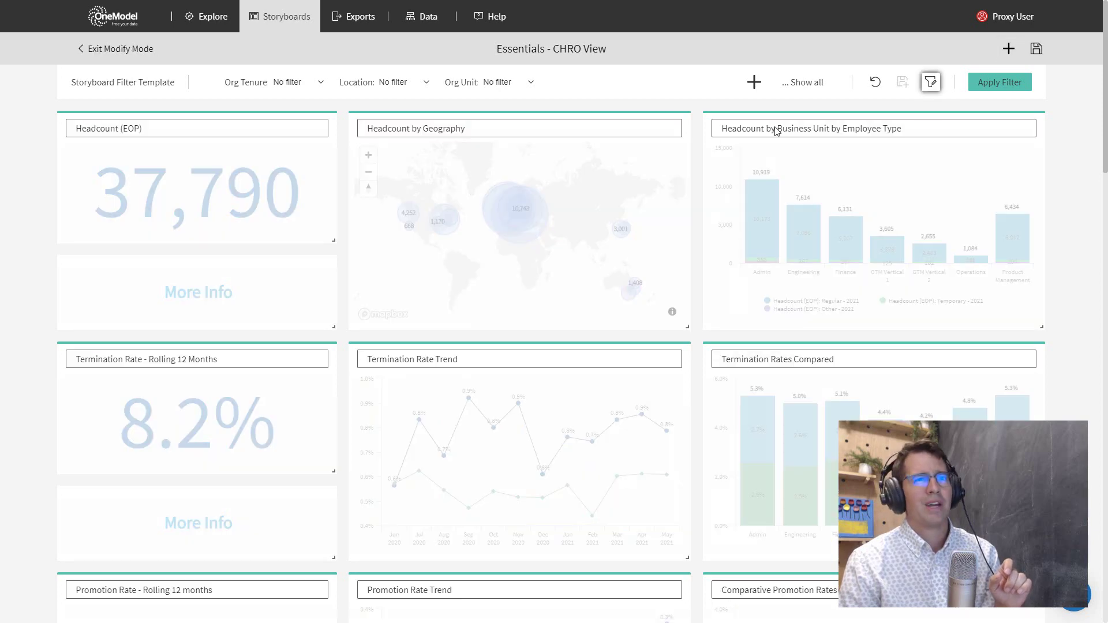
mouse_move(87, 269)
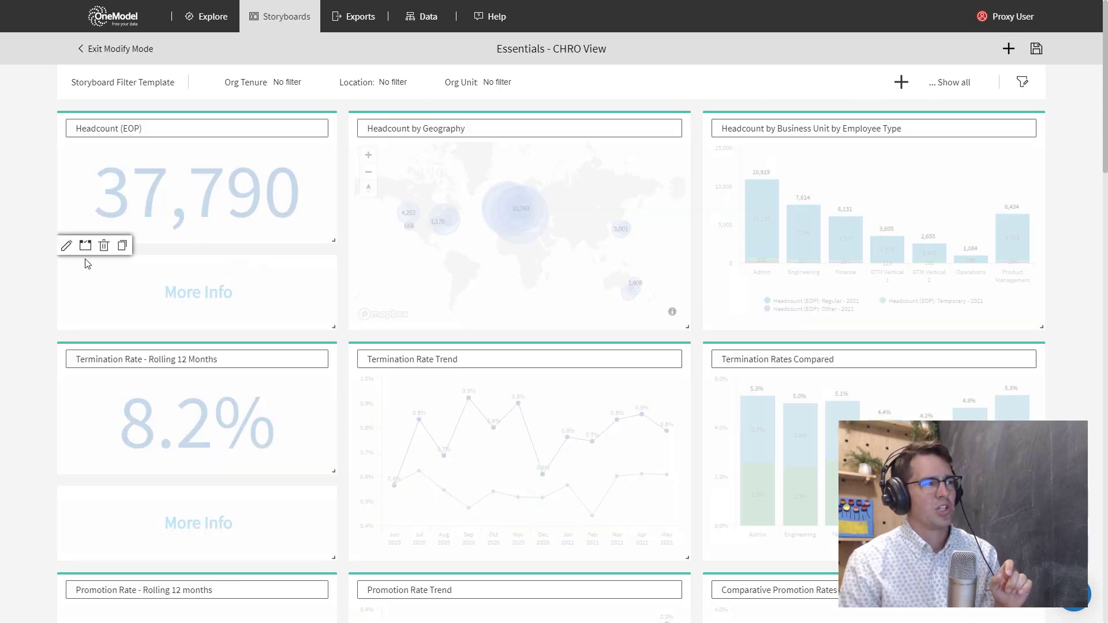
left_click(66, 246)
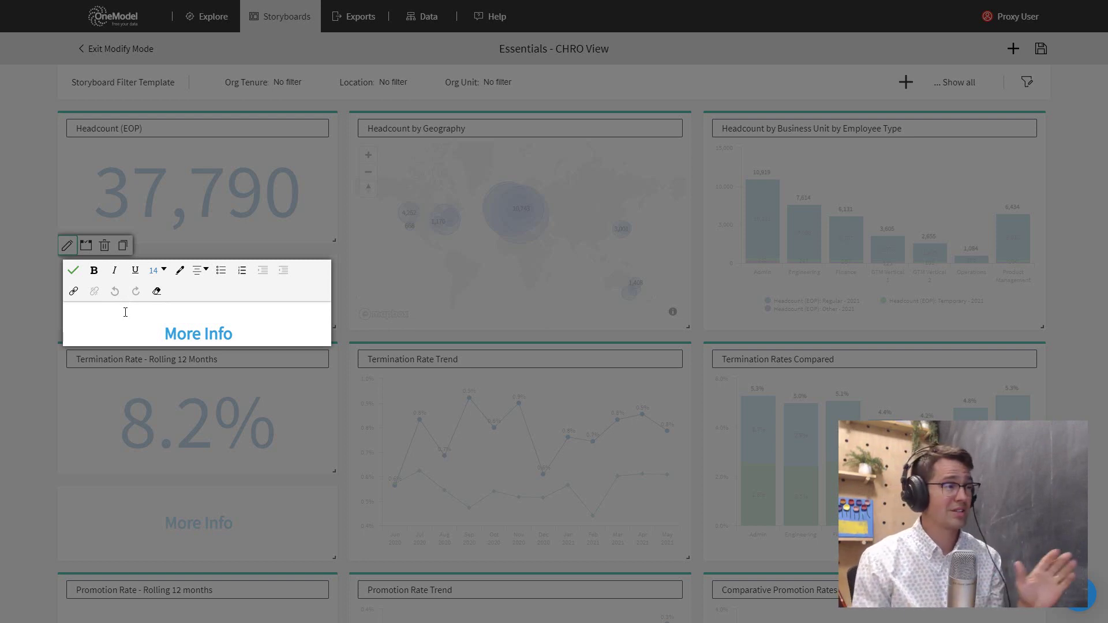
left_click(66, 274)
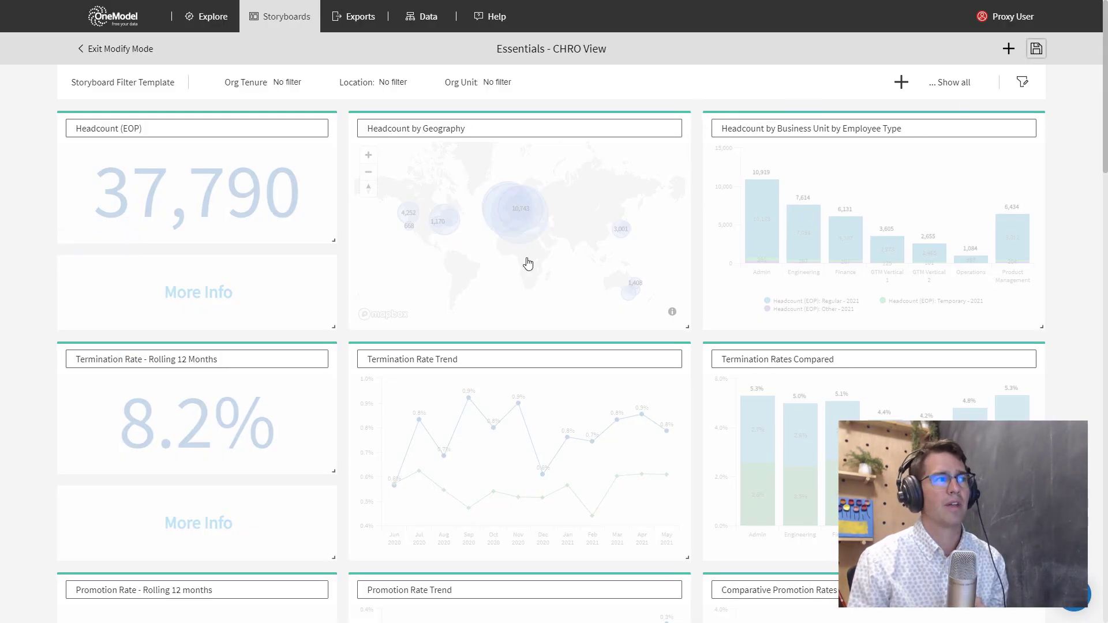
left_click(120, 52)
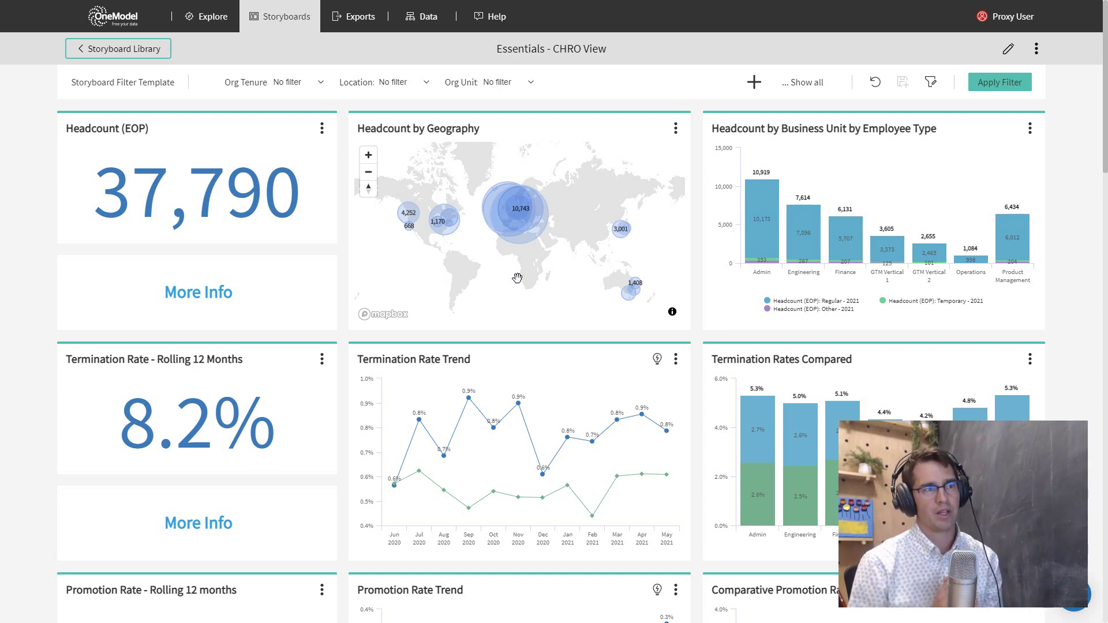
Zoom the Headcount by Geography map in on Australia and back out to the wider region.
left_click(629, 290)
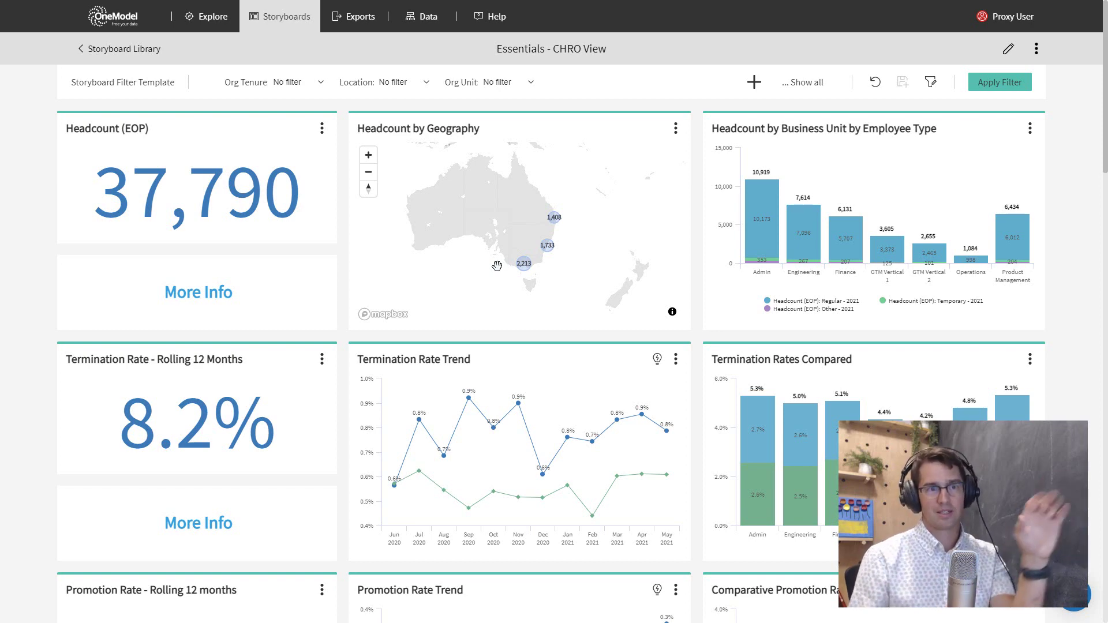
scroll(497, 265, "down", 3)
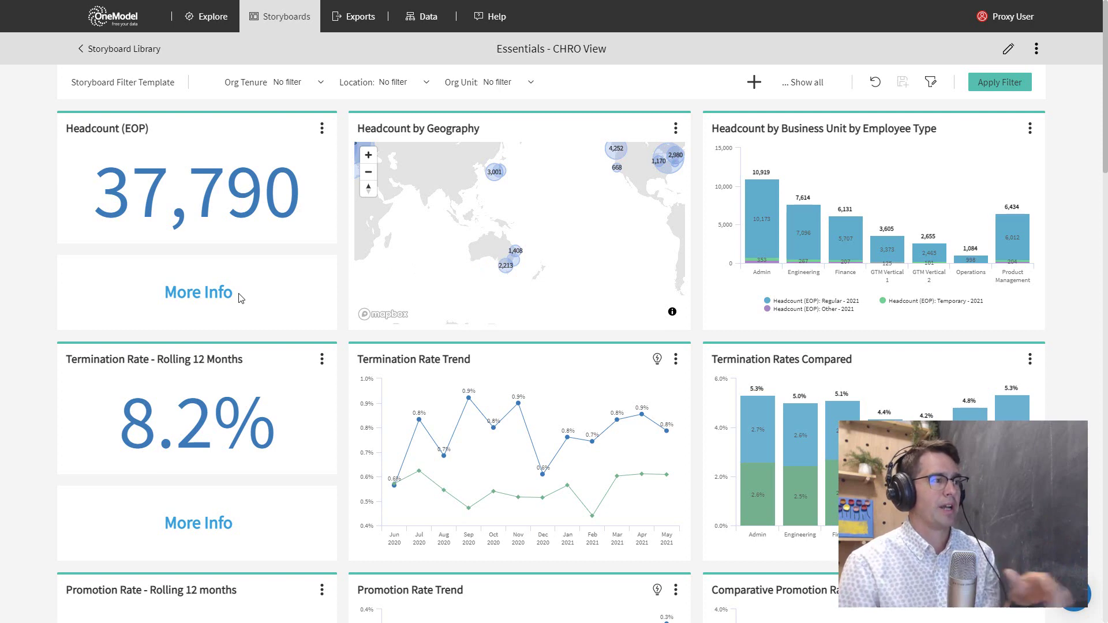
Open the Talent Flow storyboard from the headcount's More Info link and examine headcount growth by business unit, location and salary range.
left_click(217, 295)
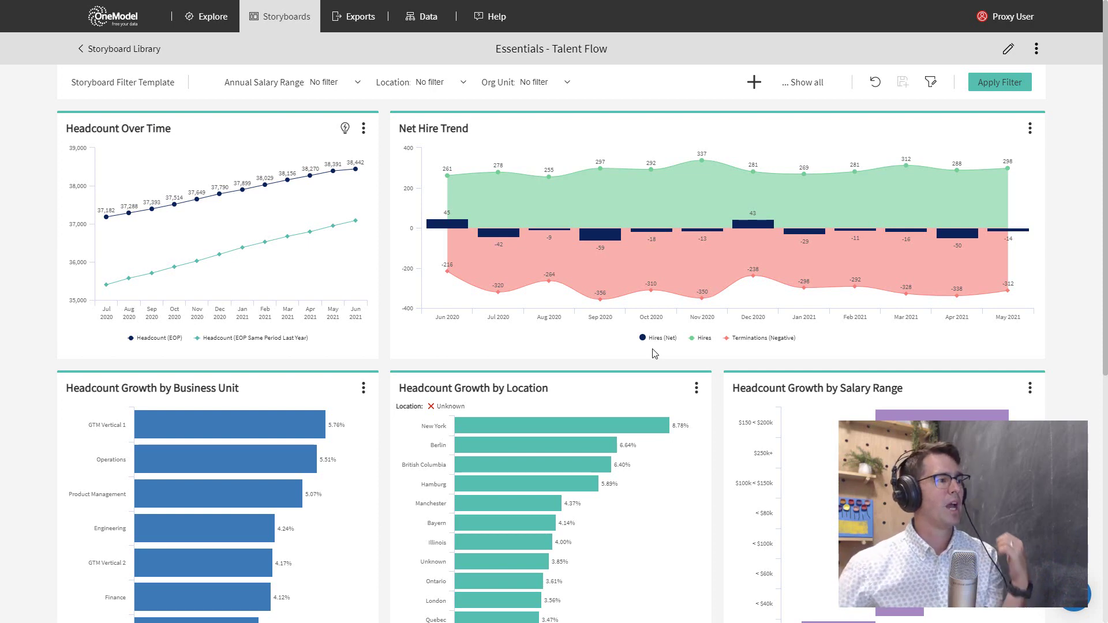
scroll(546, 345, "down", 4)
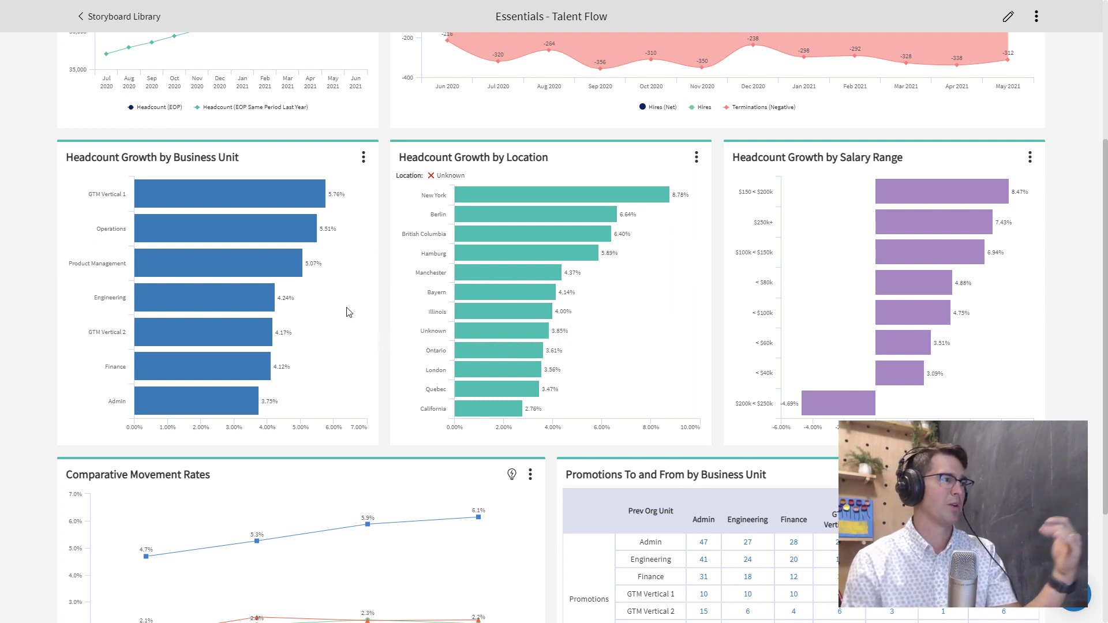
mouse_move(323, 224)
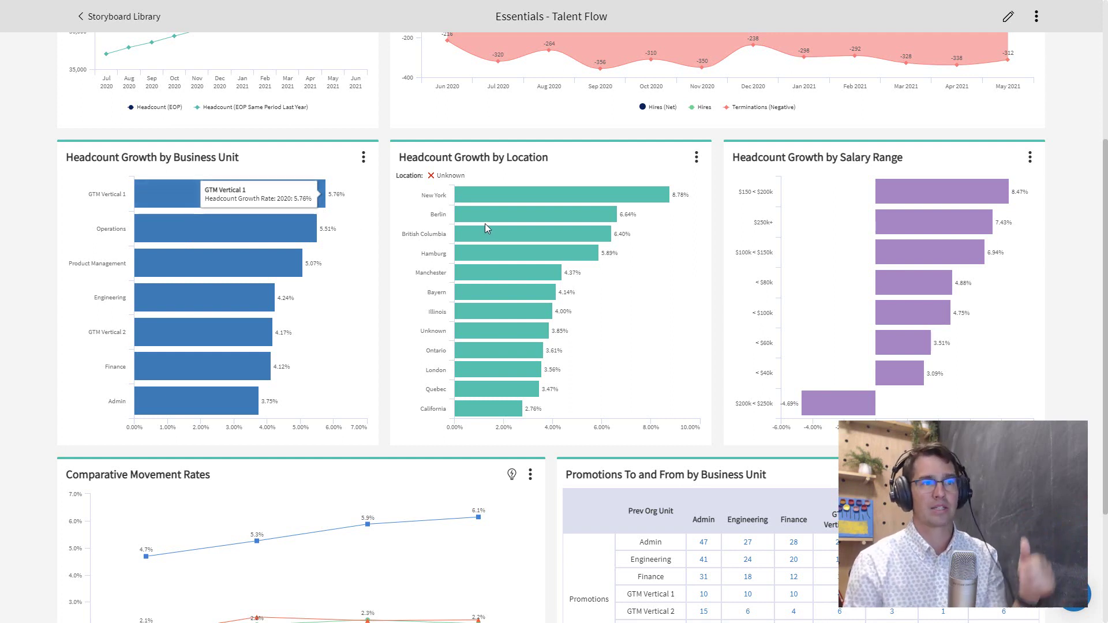
mouse_move(501, 209)
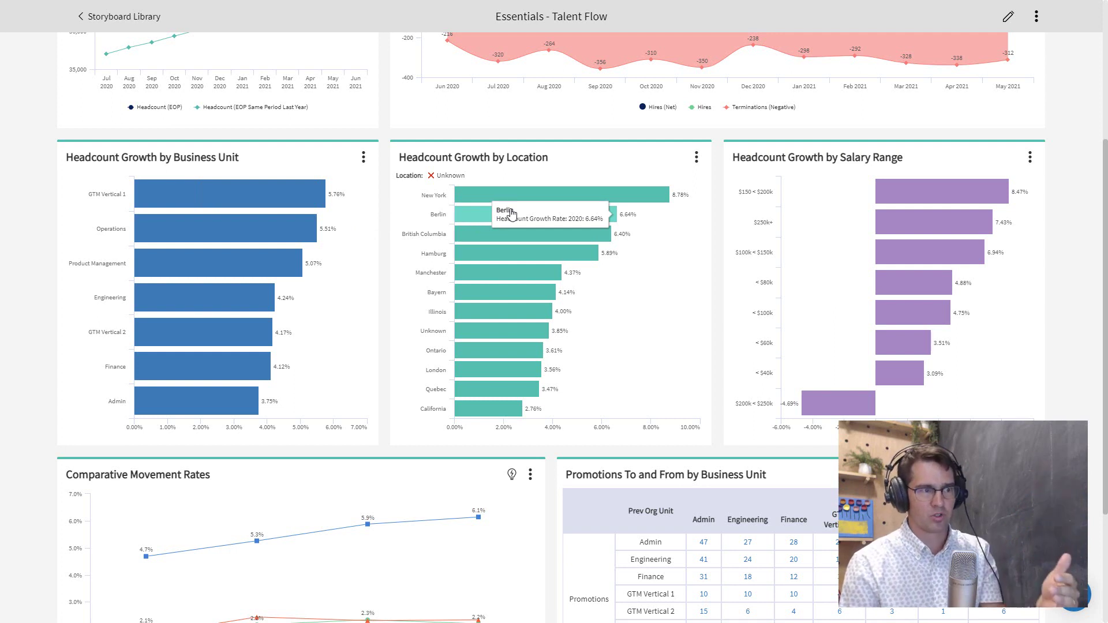
mouse_move(518, 357)
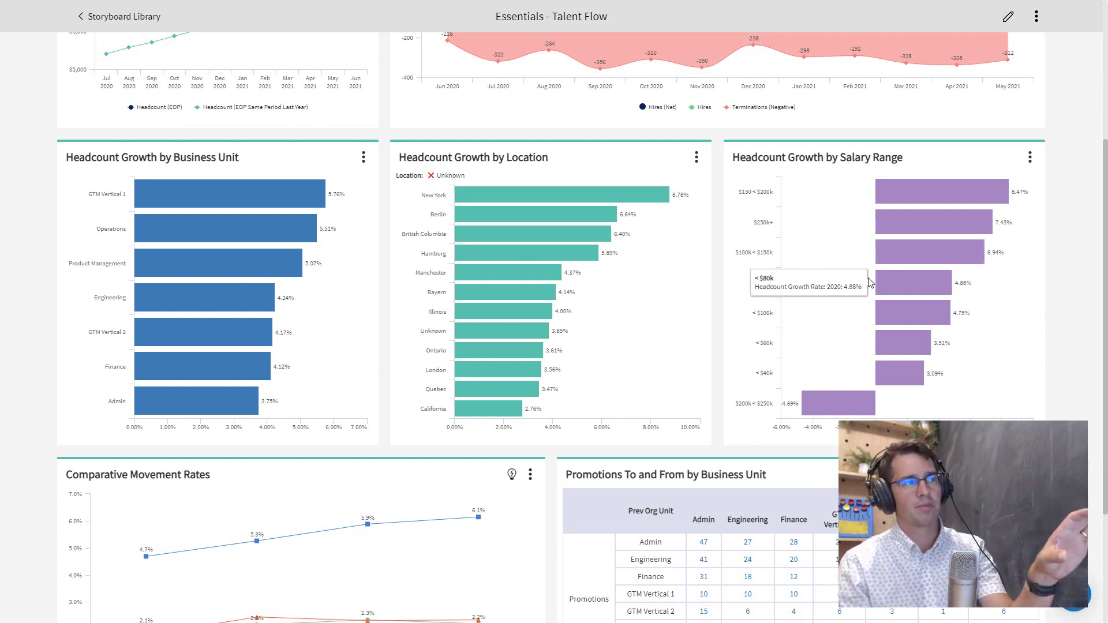
Browse the Talent Flow storyboard's Org Unit filter down to the business units under CEO.
scroll(870, 282, "up", 5)
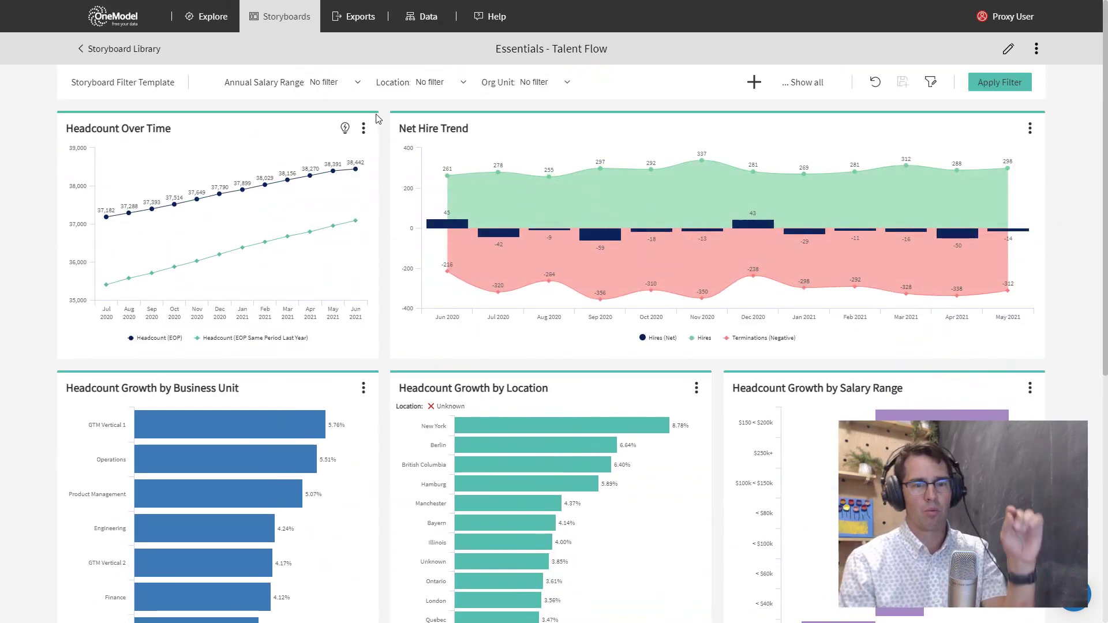
mouse_move(463, 82)
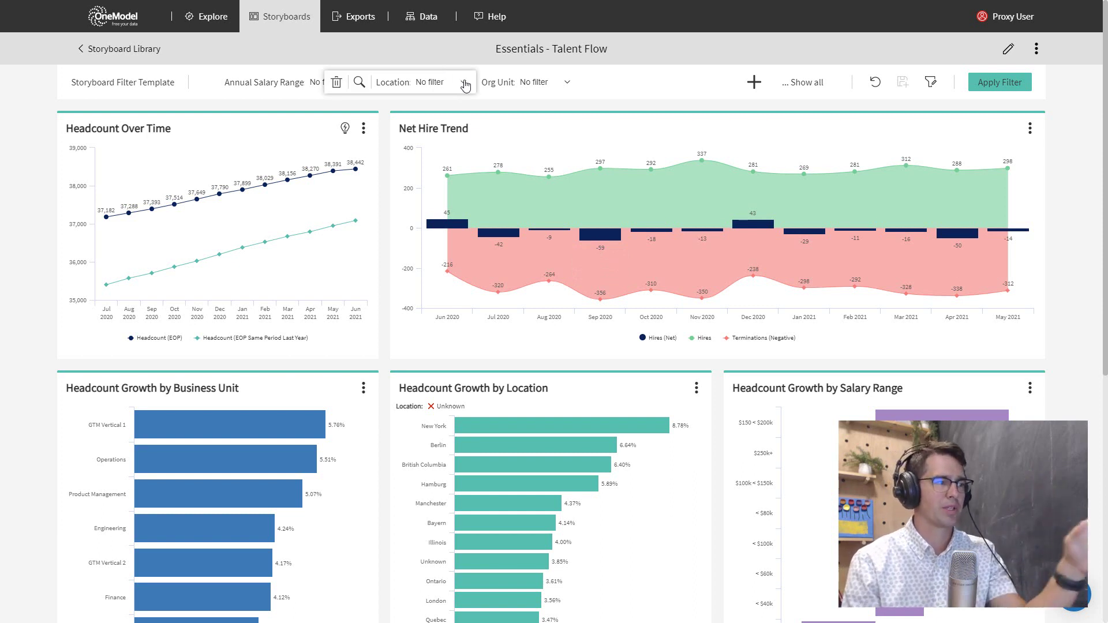
left_click(570, 85)
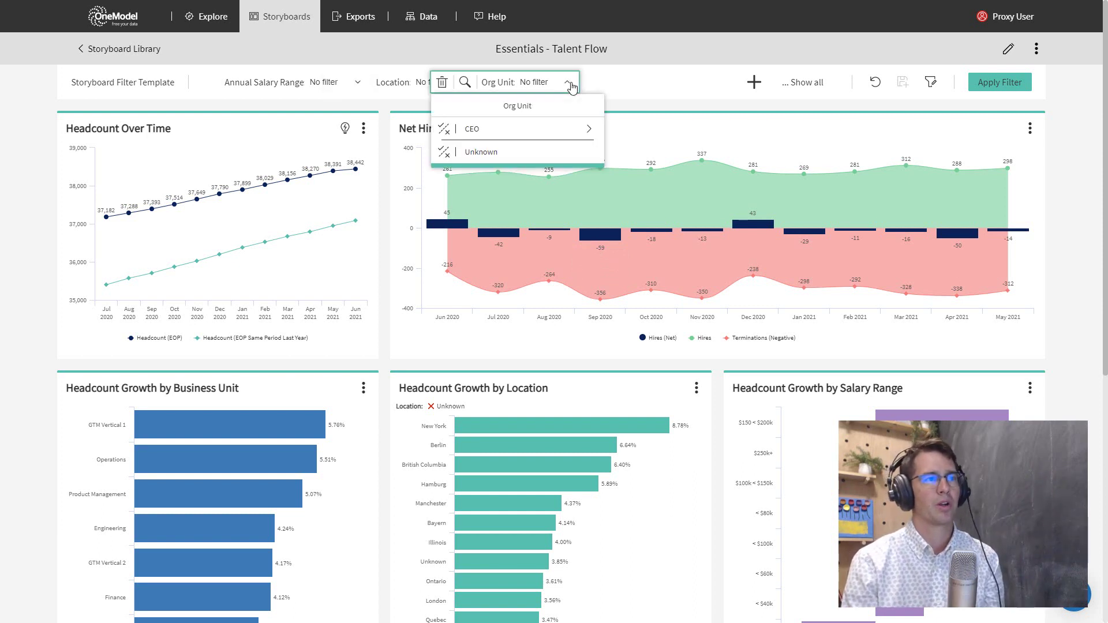
left_click(590, 130)
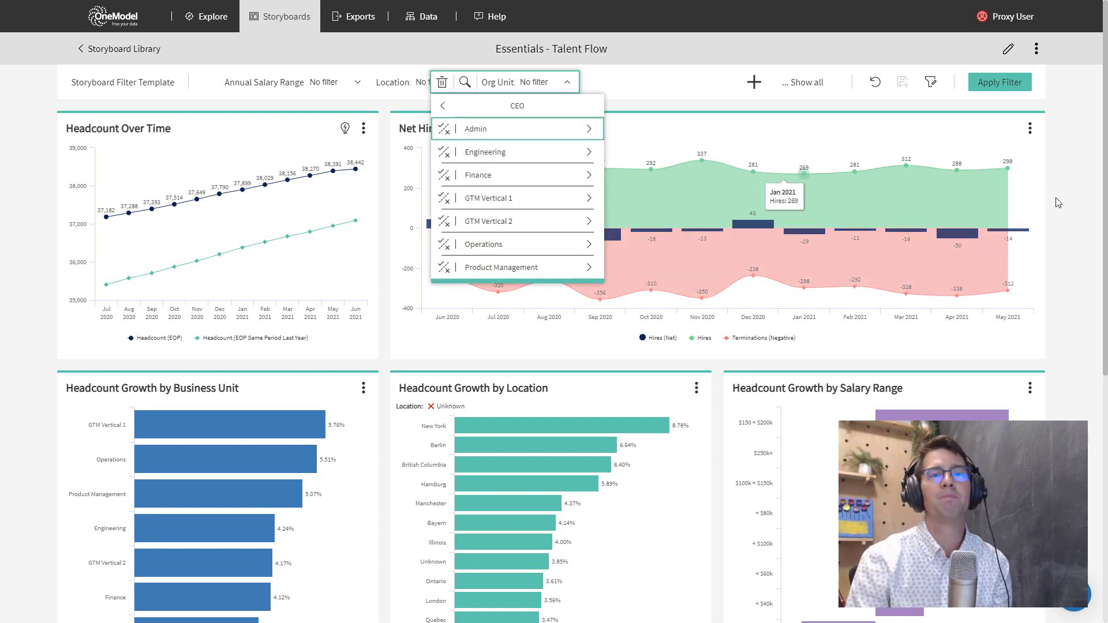
Examine the Comparative Movement Rates chart and the Promotions To and From by Business Unit table.
scroll(1029, 239, "down", 5)
scroll(1028, 239, "down", 2)
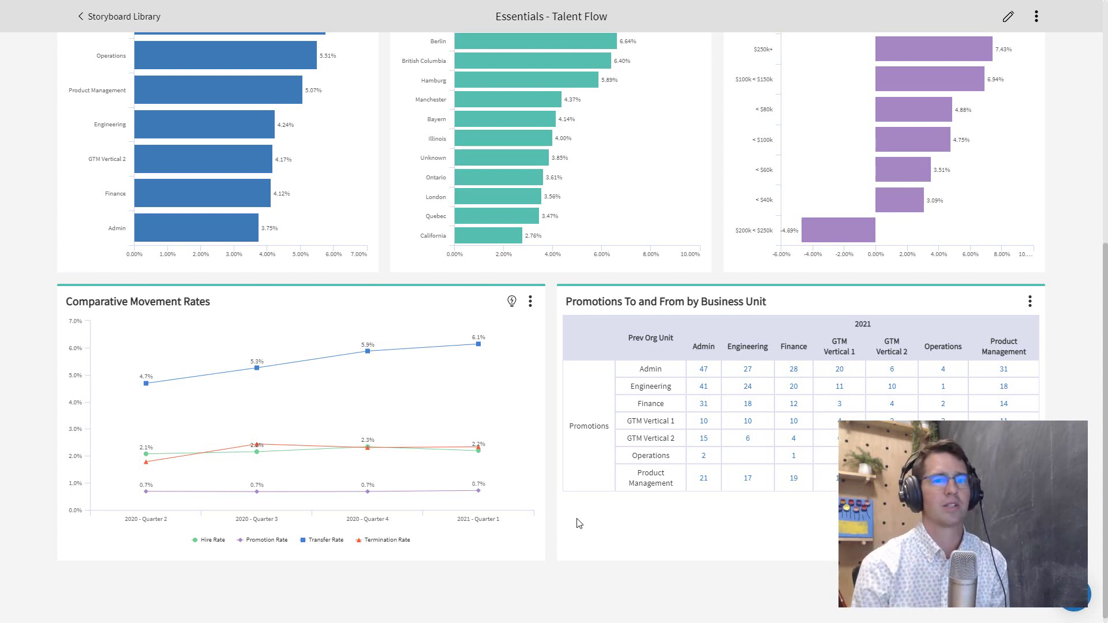
scroll(580, 523, "up", 1)
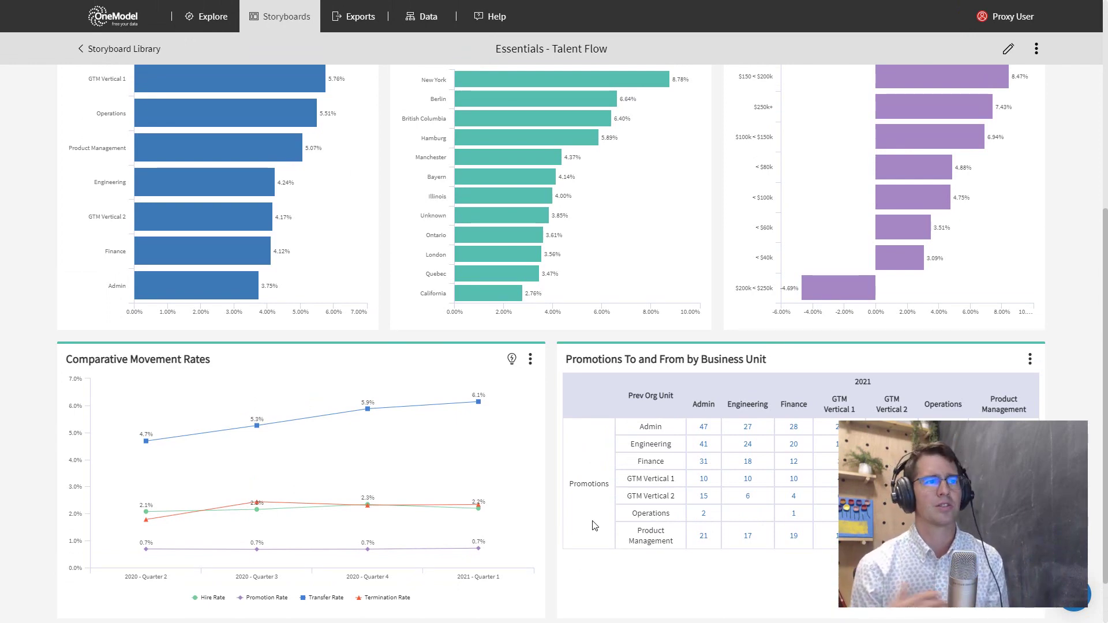
scroll(595, 525, "up", 6)
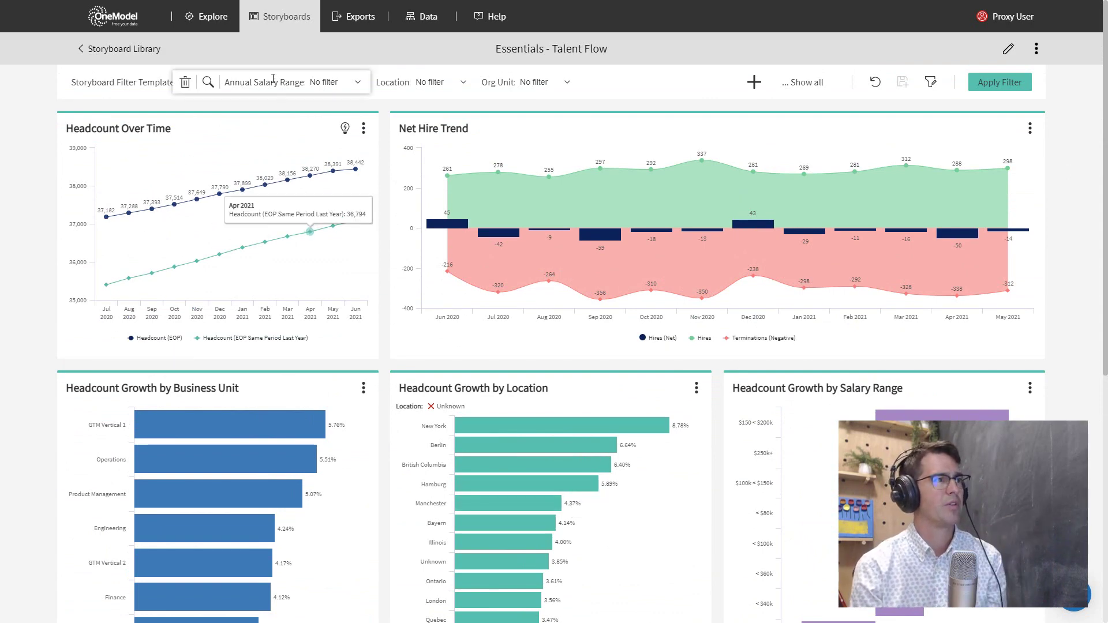
Open the Essentials - Workforce Attrition storyboard from the library and review its termination rate charts and Reason Code Breakouts table.
left_click(280, 28)
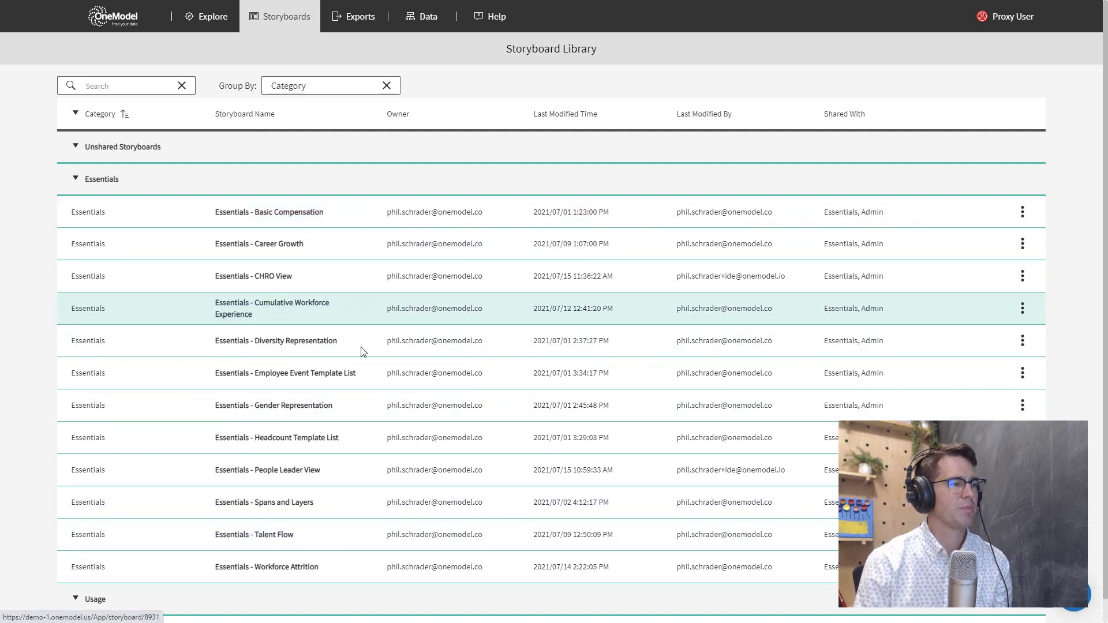
left_click(301, 568)
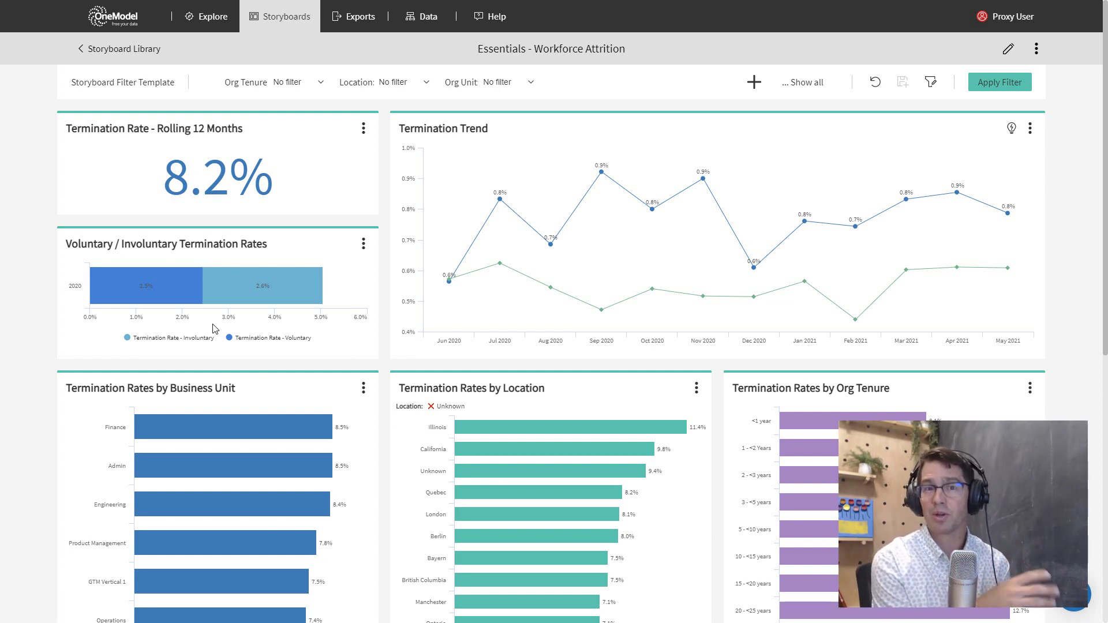
scroll(490, 283, "down", 3)
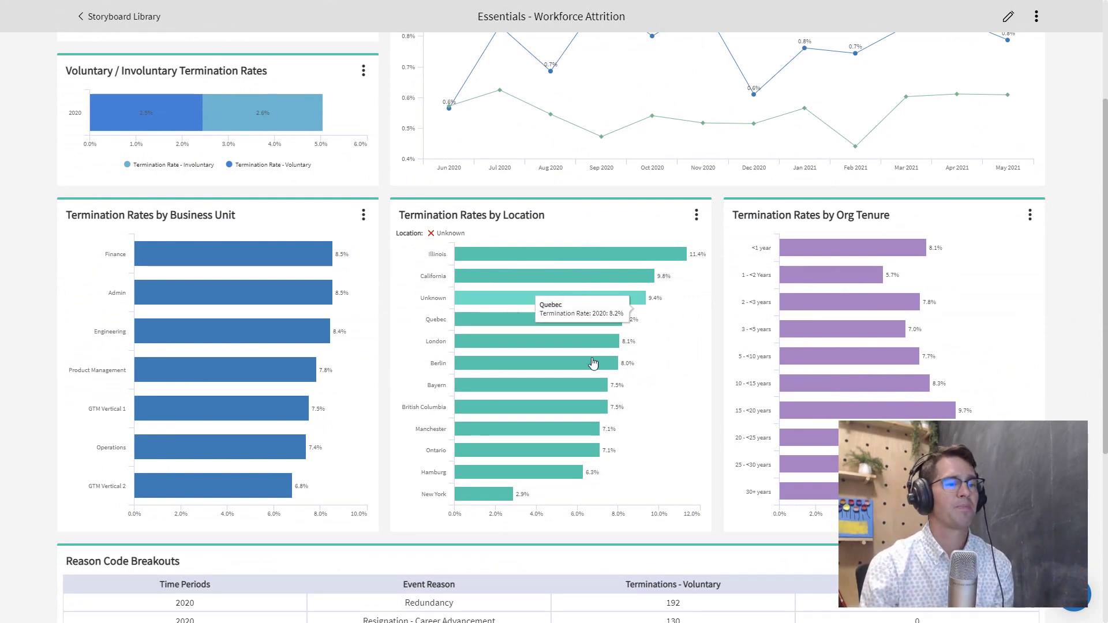
scroll(601, 370, "down", 5)
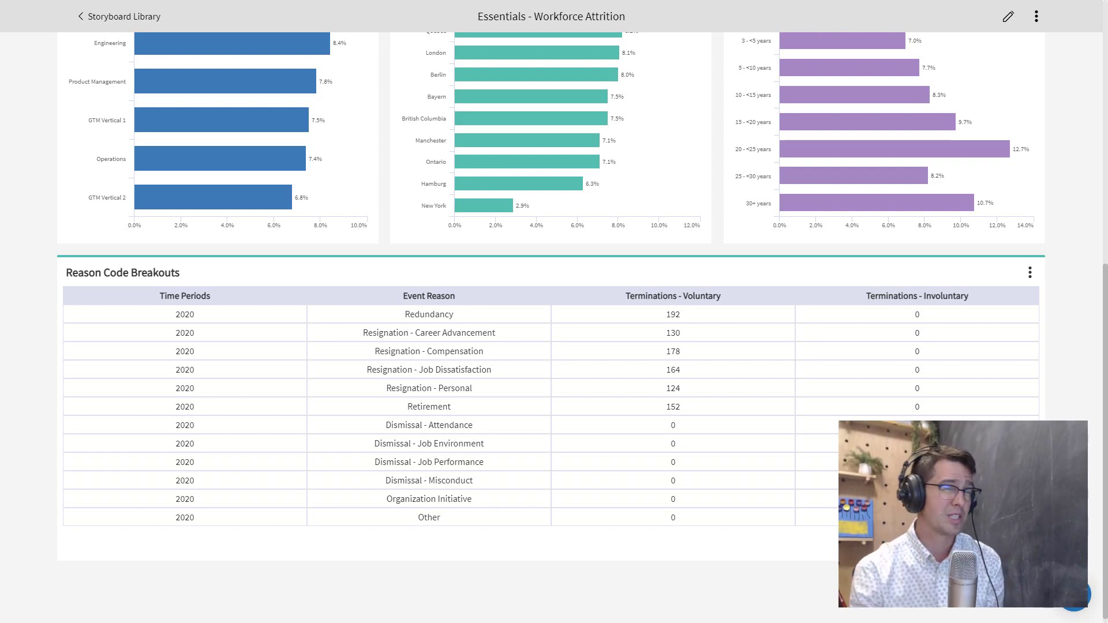
scroll(551, 323, "up", 8)
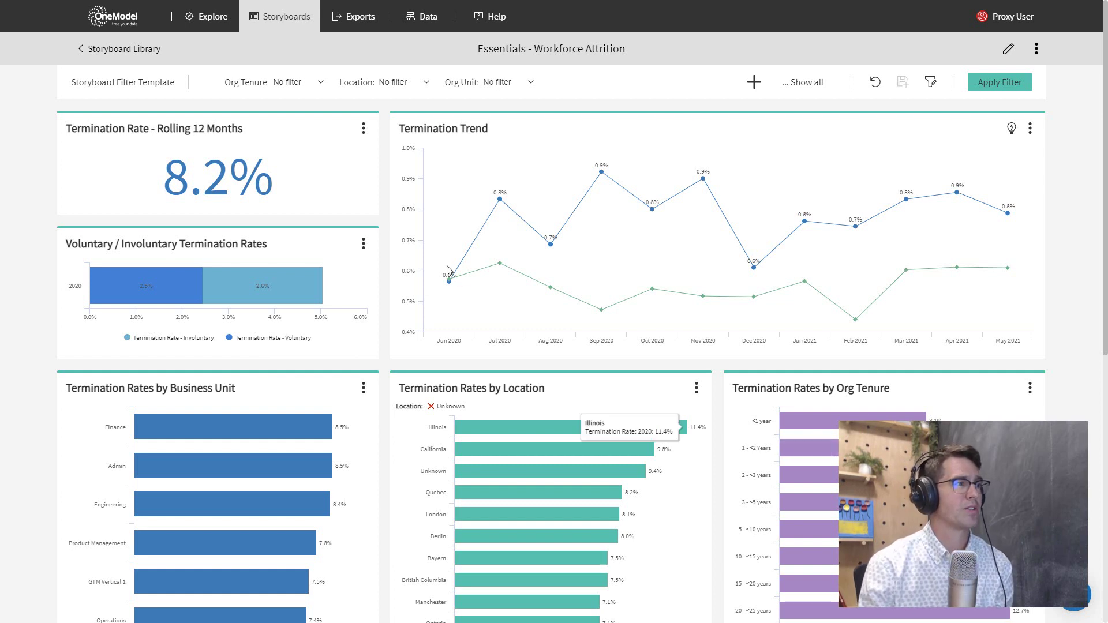
Open the calculation details of the rolling 12-month termination rate and drill into its Headcount (Average) metric.
mouse_move(462, 281)
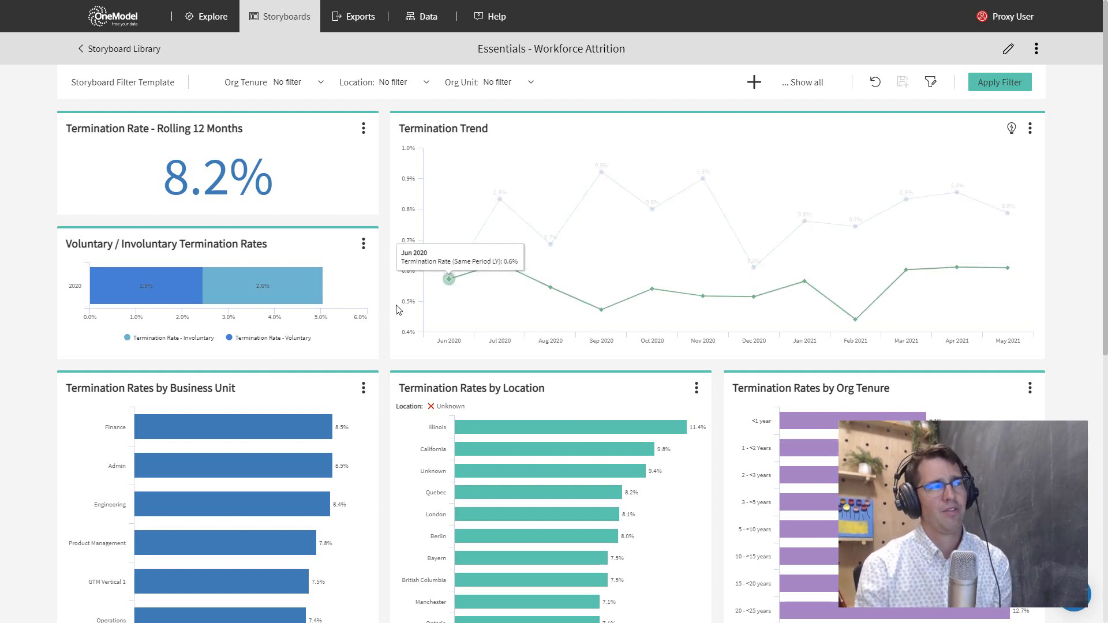
left_click(237, 200)
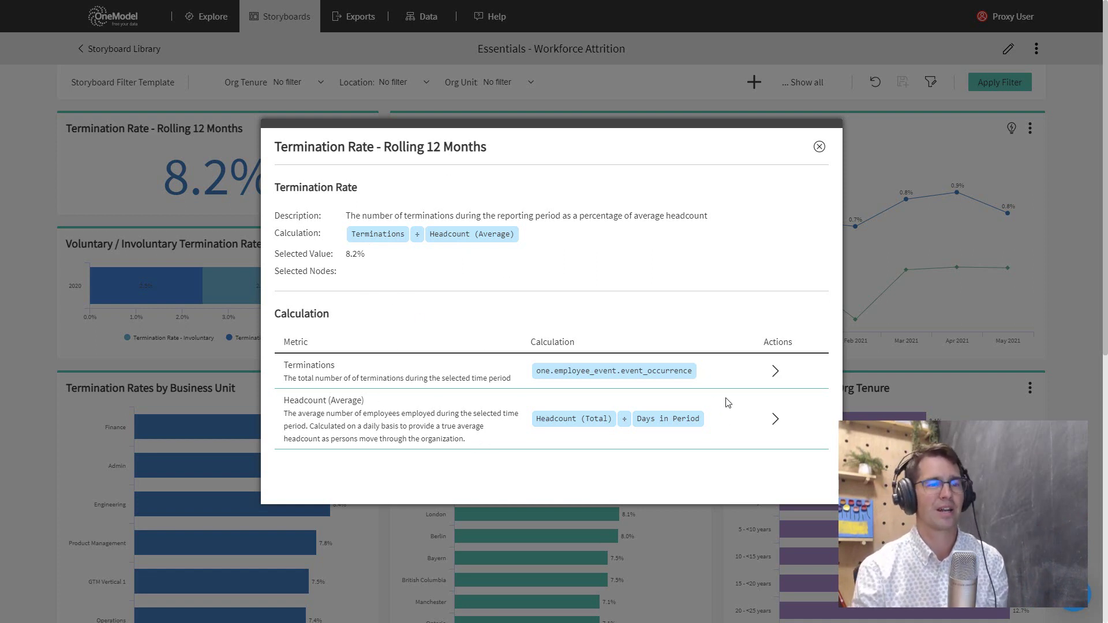
left_click(775, 420)
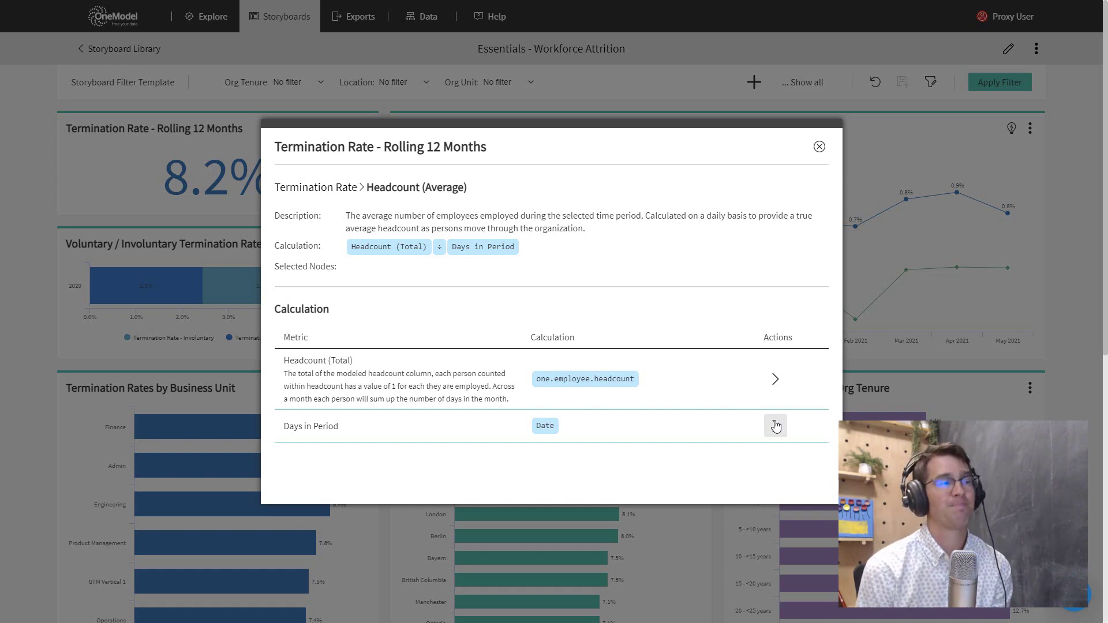
Close the termination rate calculation details and open the Essentials - Spans and Layers storyboard from the library.
left_click(819, 147)
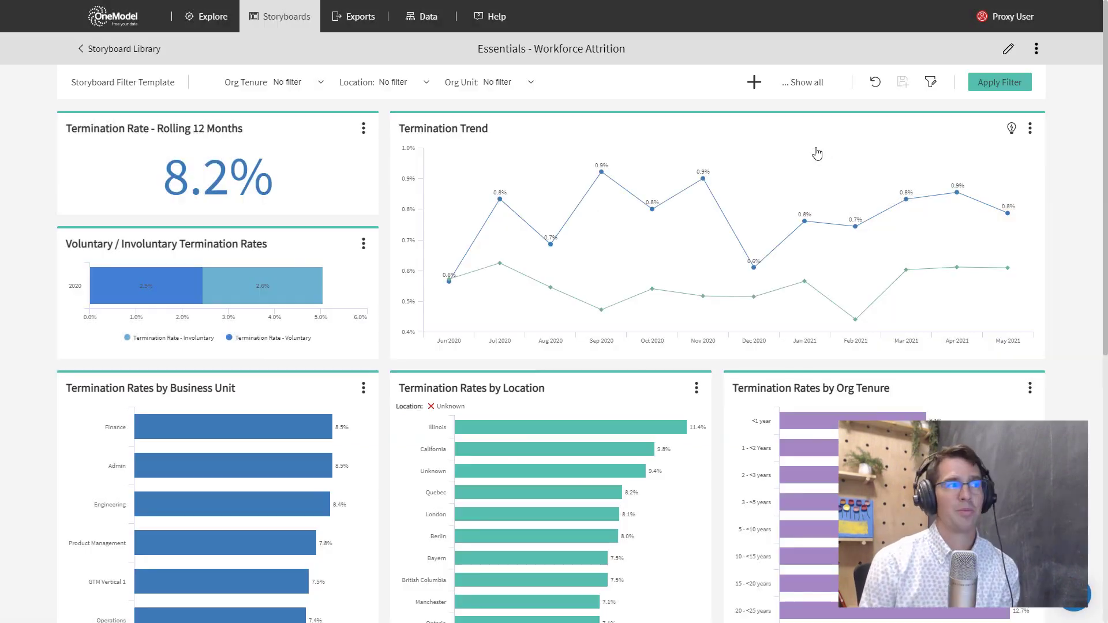
left_click(122, 49)
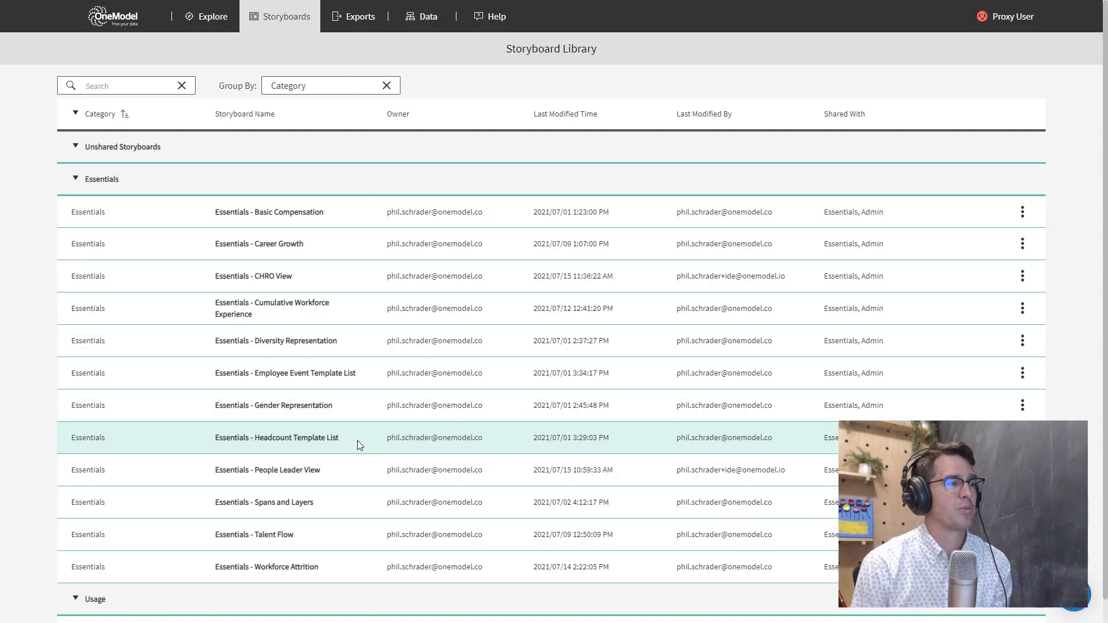
left_click(298, 508)
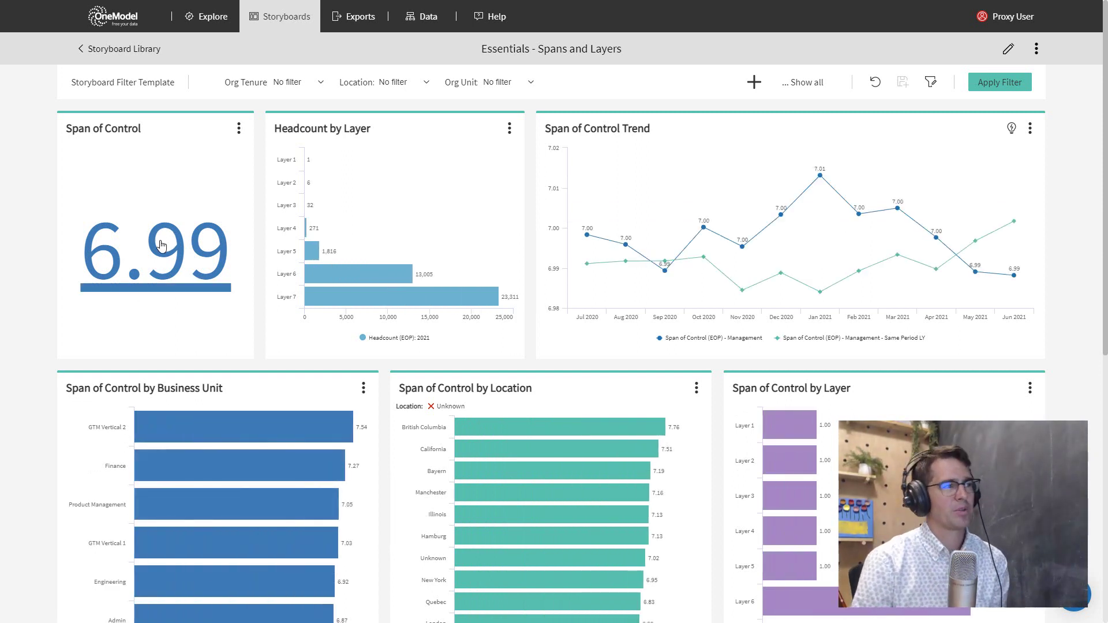
Put the Spans and Layers storyboard into modify mode, adjust the Headcount by Layer tile slightly, and save the storyboard.
left_click(1008, 51)
mouse_move(396, 218)
left_mouse_down()
mouse_move(181, 420)
mouse_move(334, 418)
mouse_move(410, 223)
left_mouse_up()
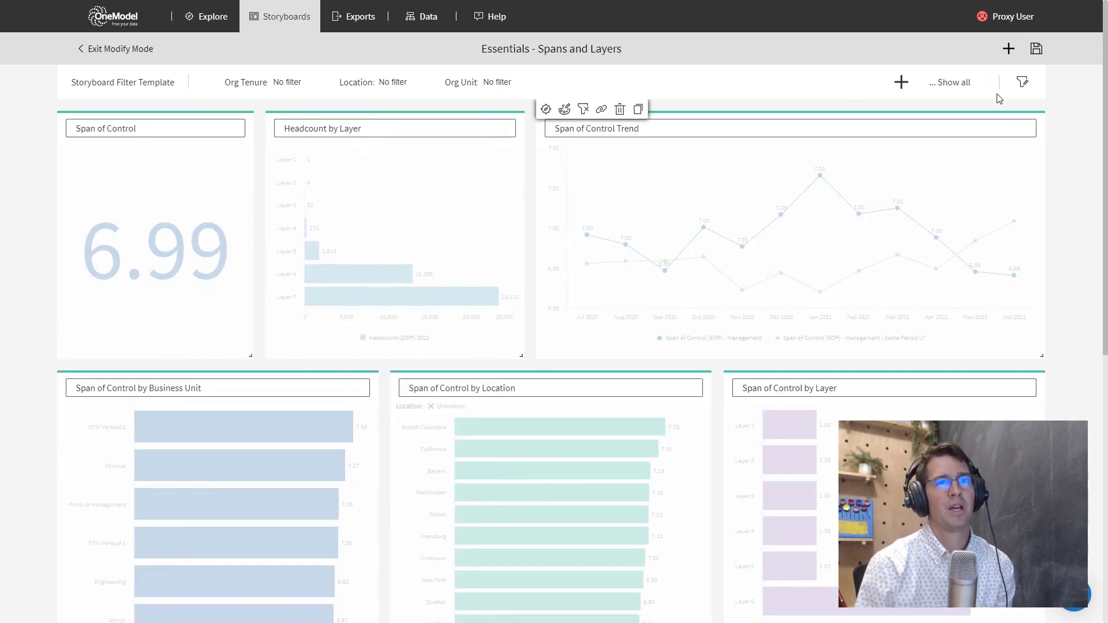
left_click(1036, 49)
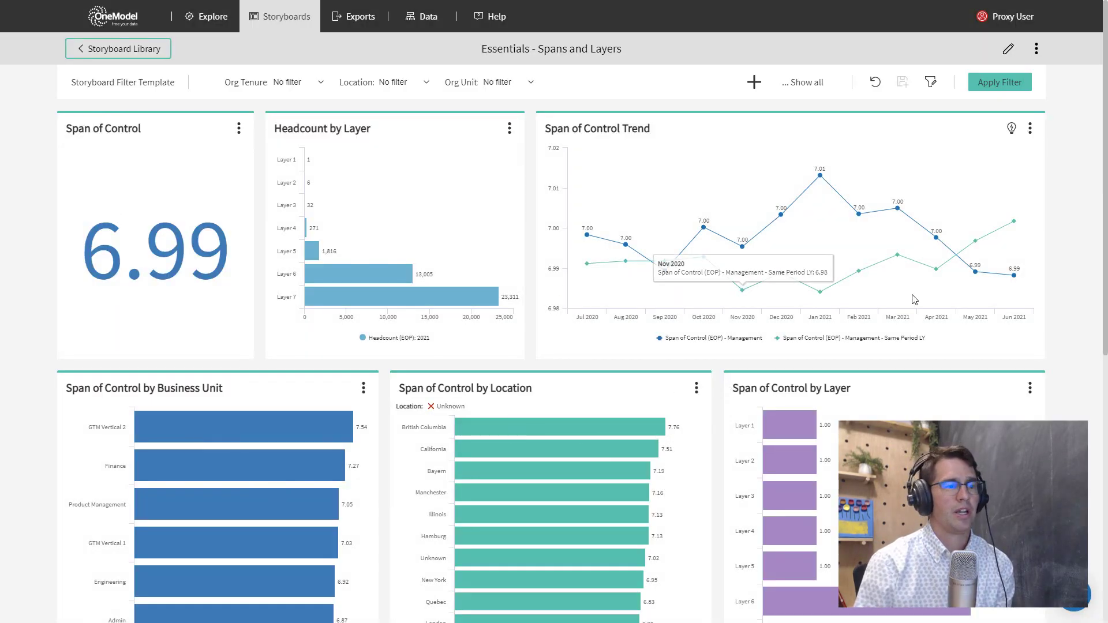
Review the span of control breakdowns by business unit, location and layer, and the People Leader Counts table.
scroll(913, 297, "down", 1)
scroll(913, 304, "down", 2)
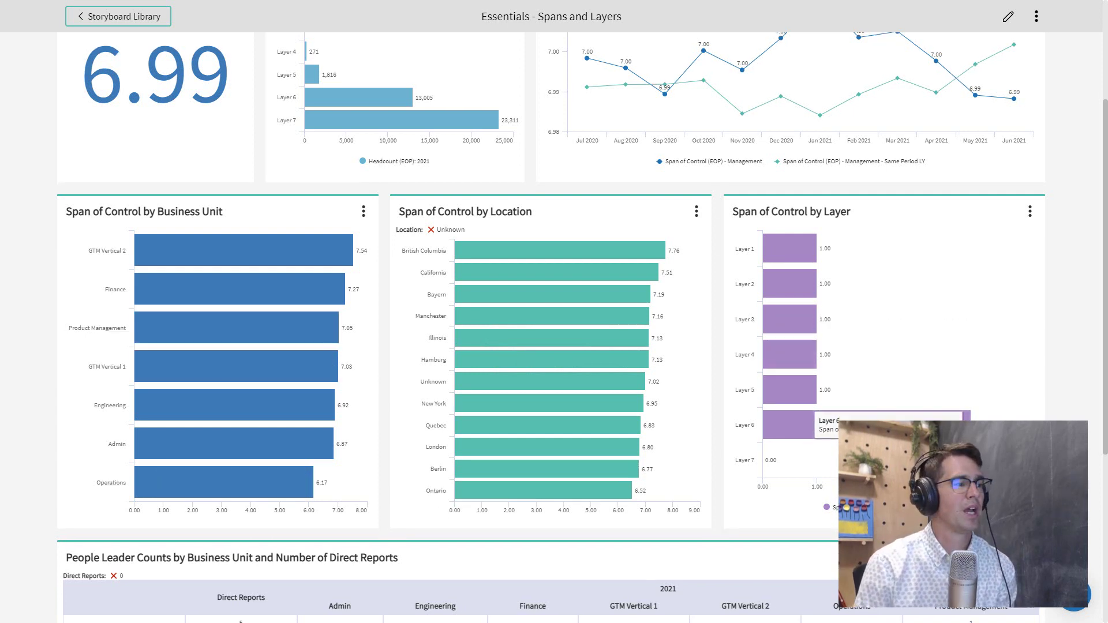
scroll(494, 480, "down", 3)
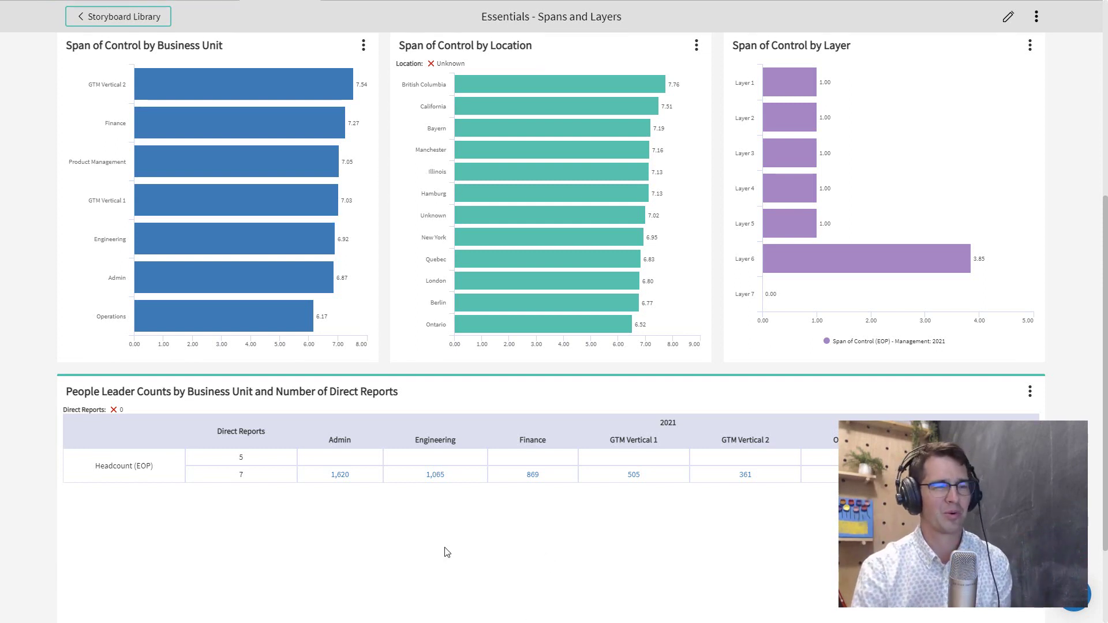
scroll(446, 552, "up", 1)
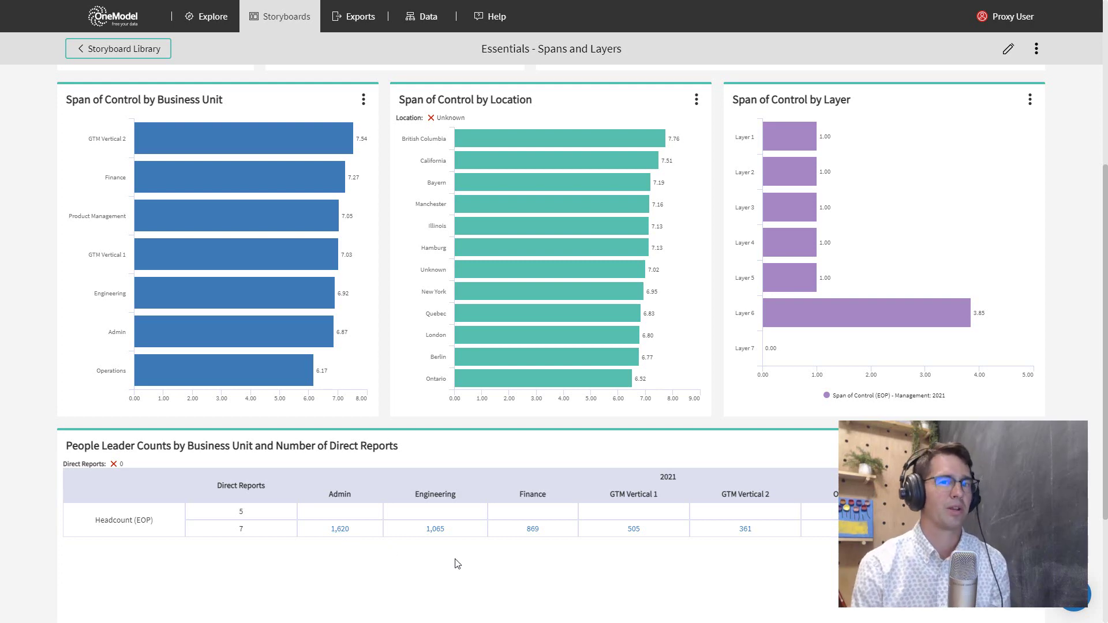
scroll(458, 564, "up", 5)
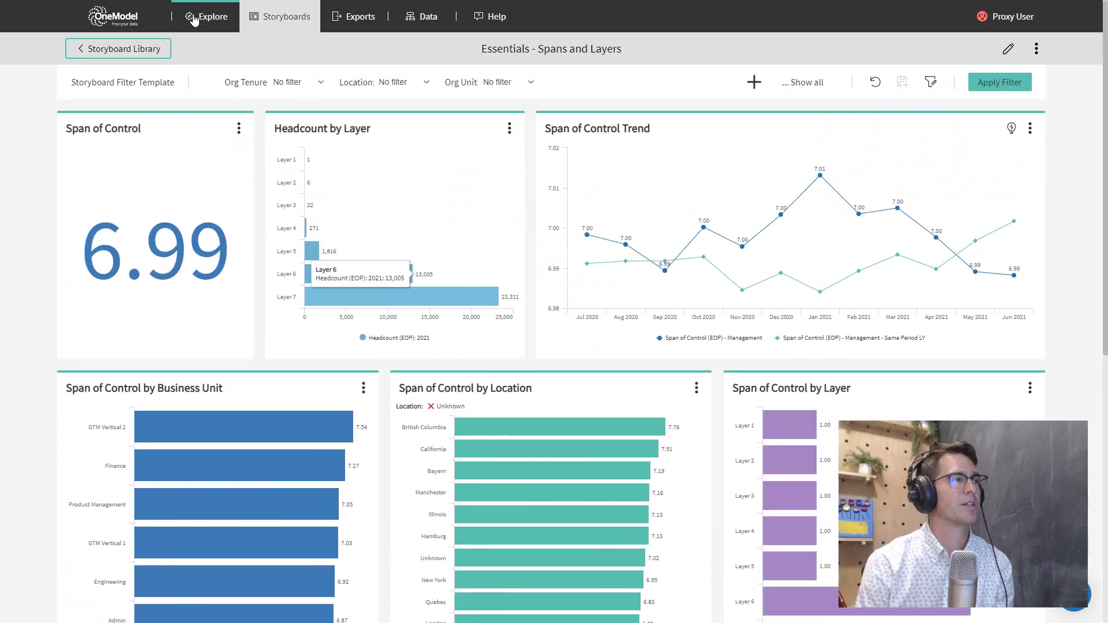
Open the Essentials - Cumulative Workforce Experience storyboard and review its service tenure groupings by business unit, location and layer.
left_click(124, 49)
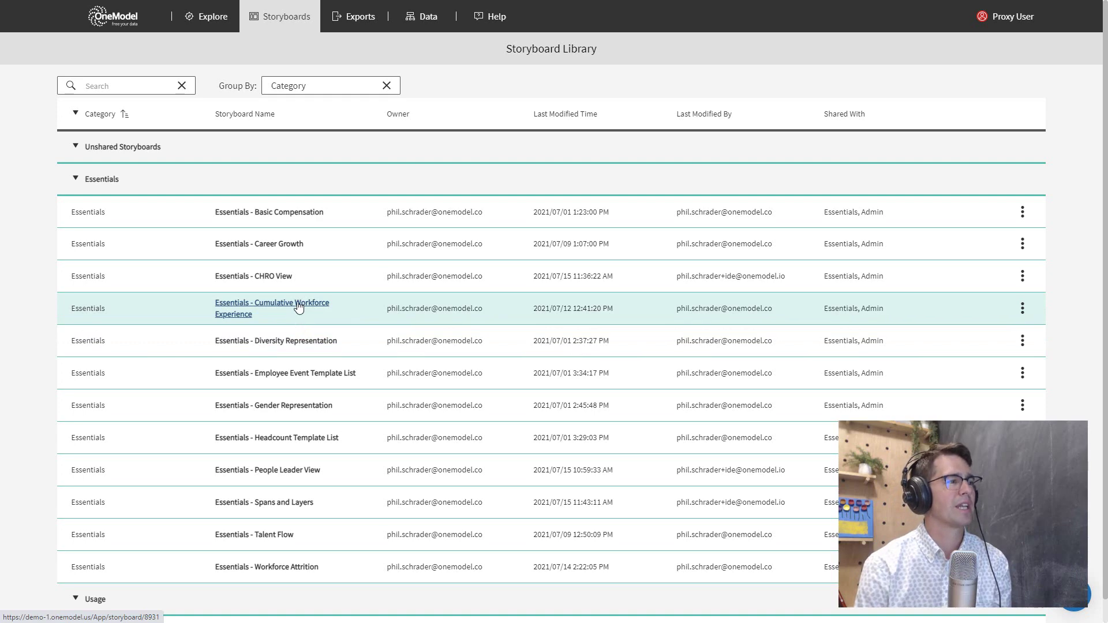
left_click(298, 307)
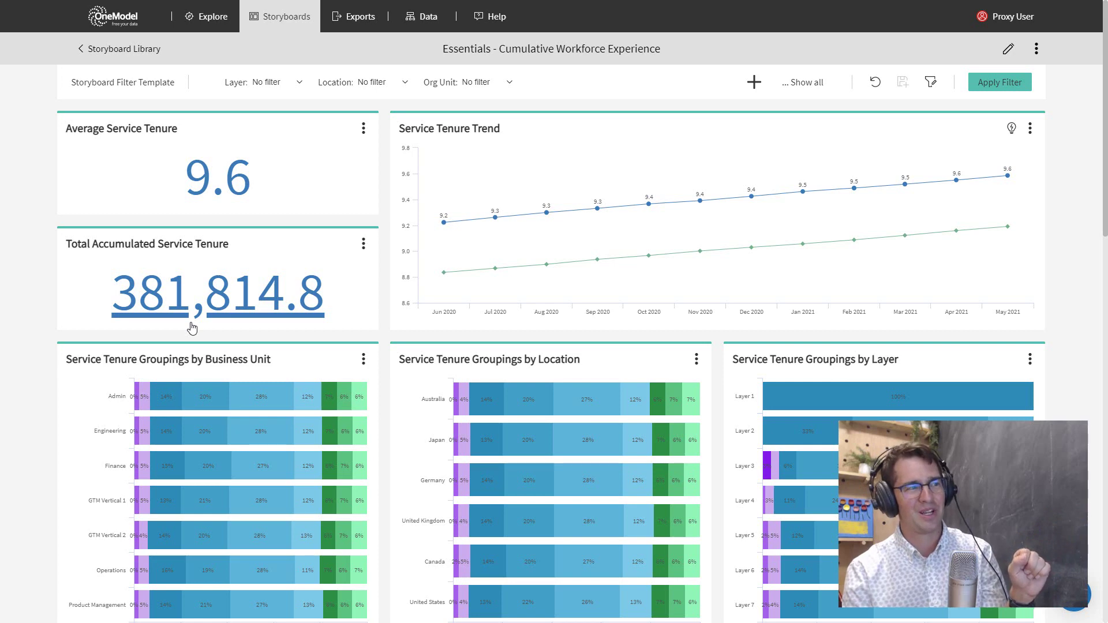
scroll(193, 328, "down", 5)
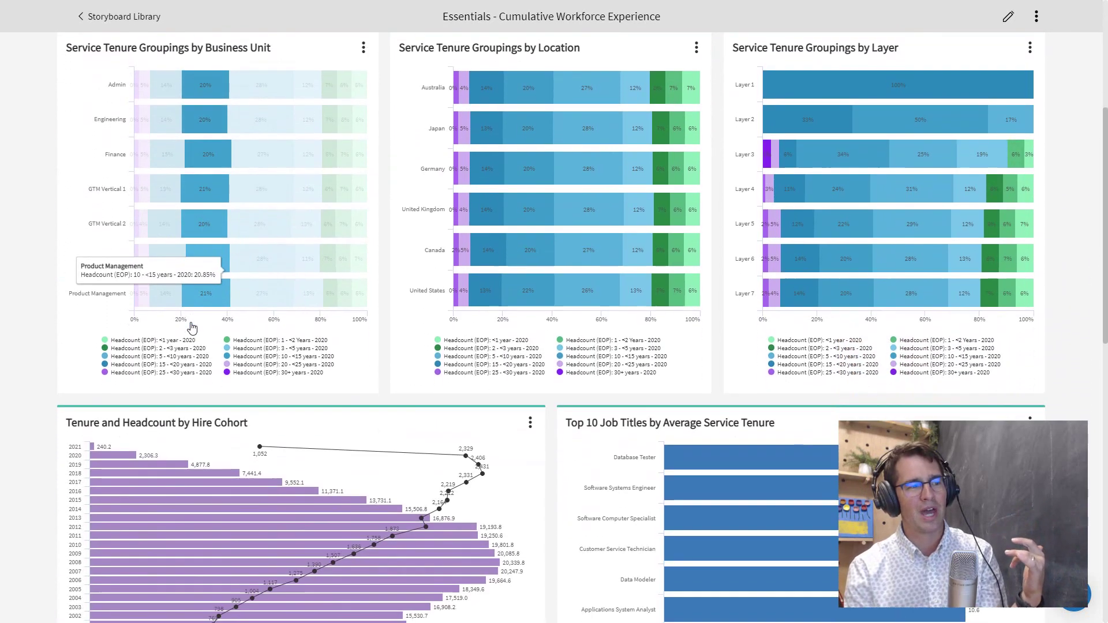
scroll(192, 328, "down", 3)
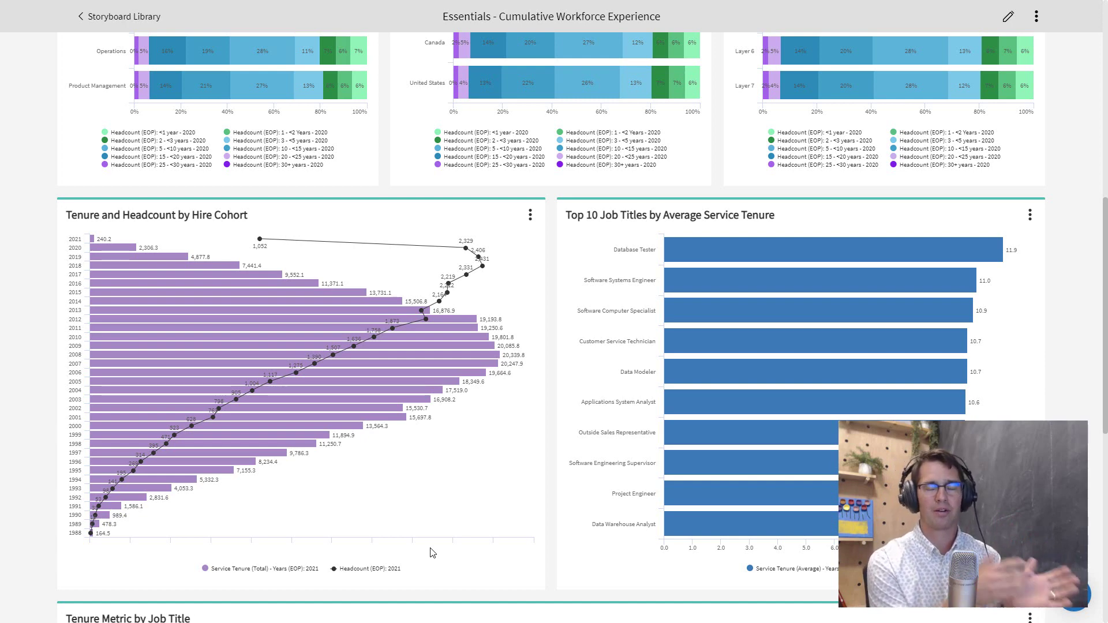
Toggle the Service Tenure (Total) series off and on in the Tenure and Headcount by Hire Cohort chart and inspect the cohort bars.
left_click(261, 570)
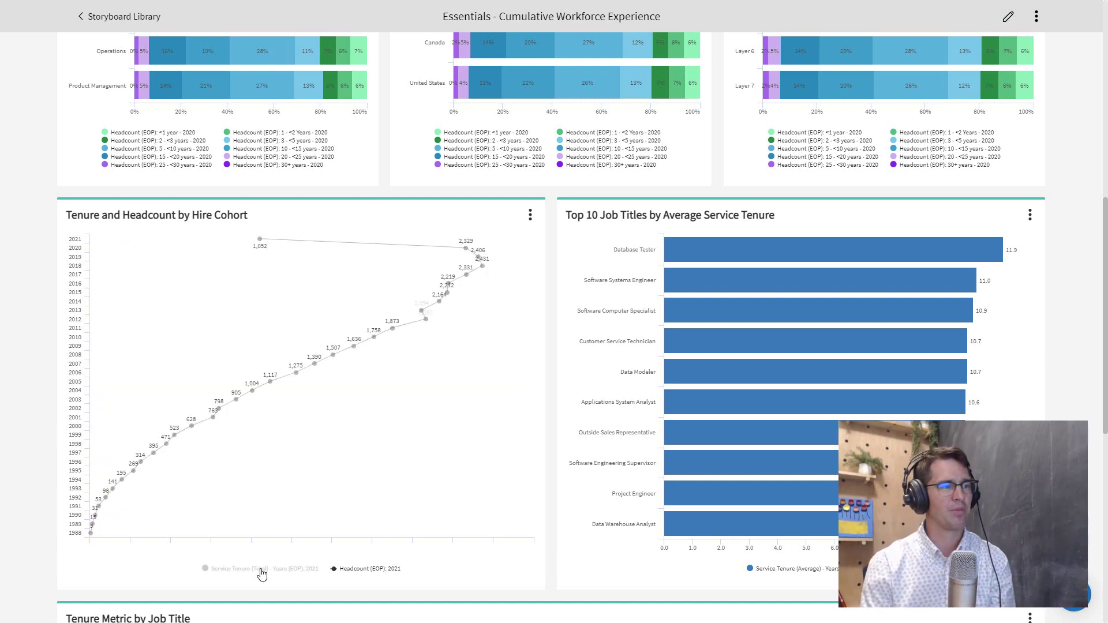
left_click(261, 570)
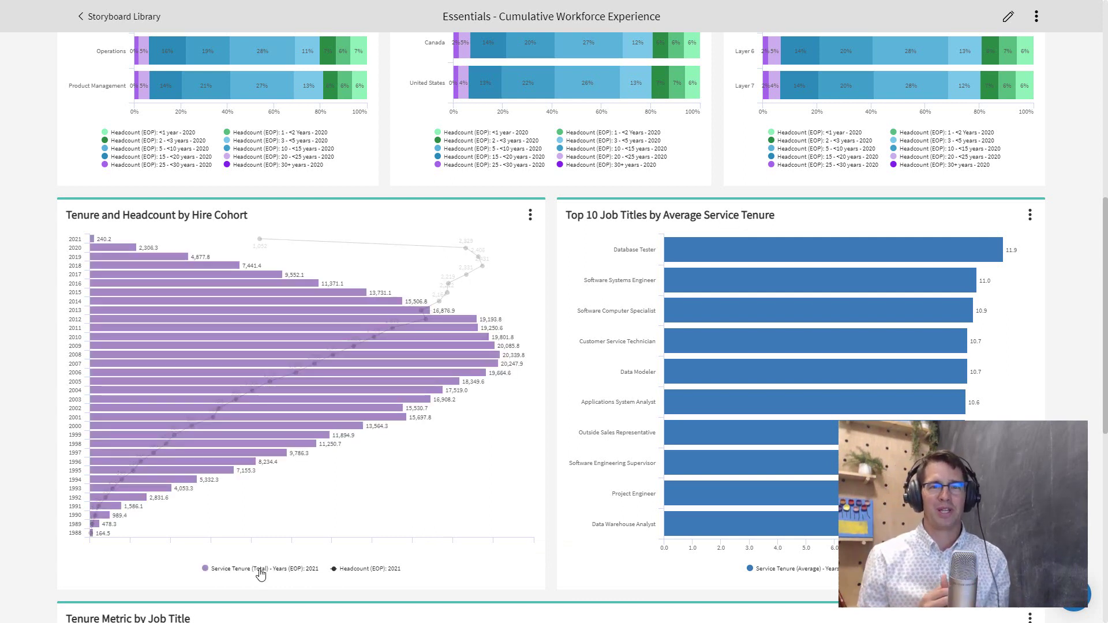
mouse_move(407, 388)
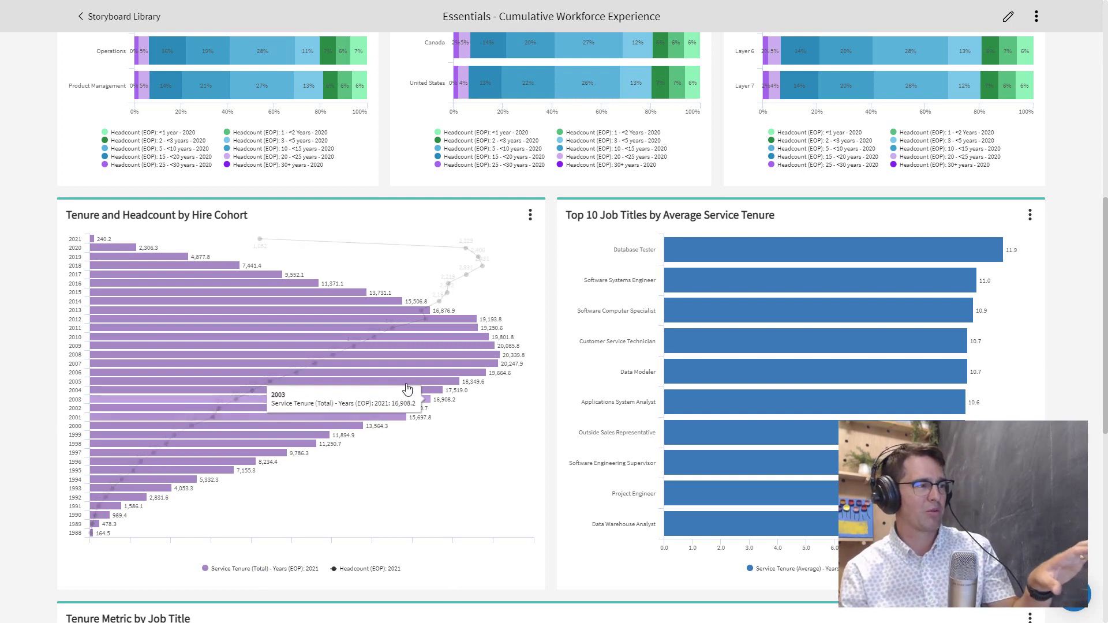
mouse_move(434, 377)
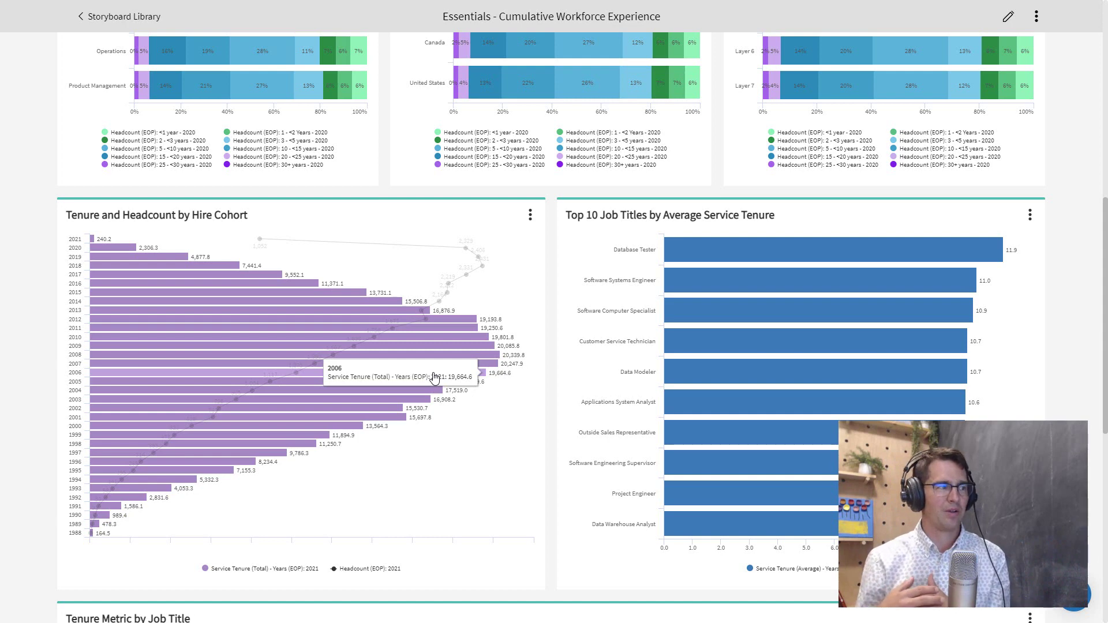
mouse_move(465, 364)
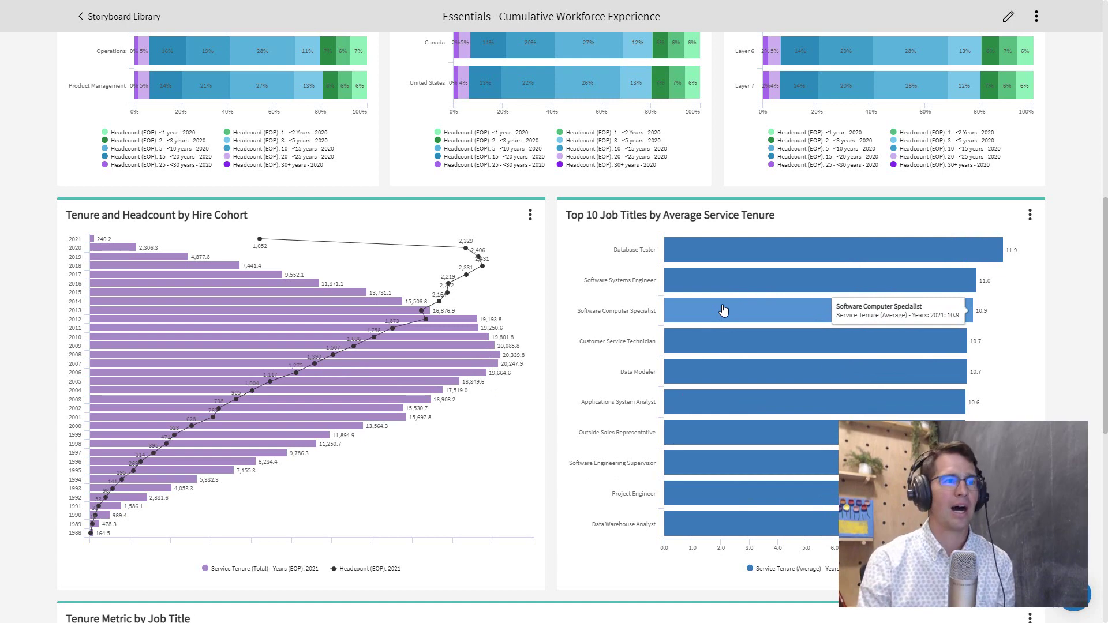
Examine the Tenure Metric by Job Title table and look over the storyboard's service tenure charts again.
scroll(660, 277, "down", 6)
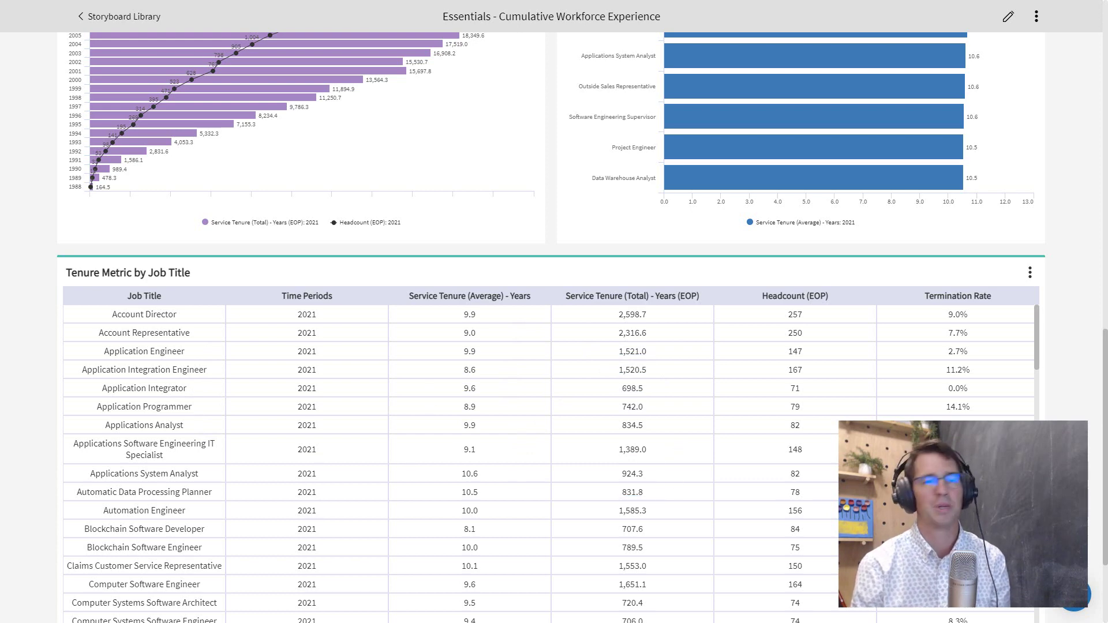
scroll(795, 450, "up", 10)
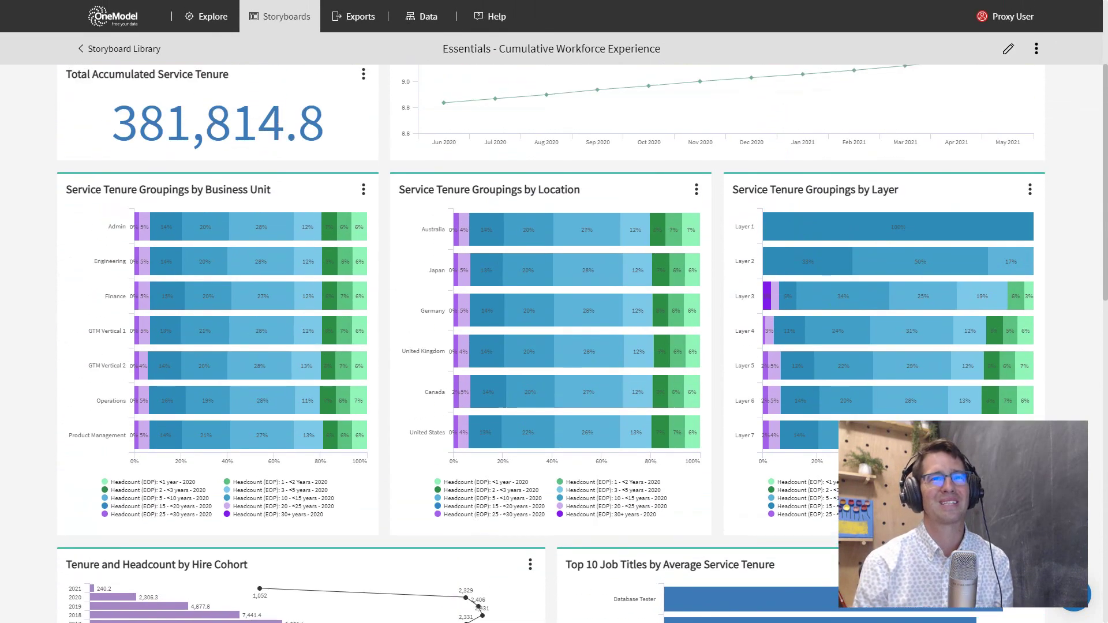
scroll(588, 346, "up", 3)
mouse_move(589, 436)
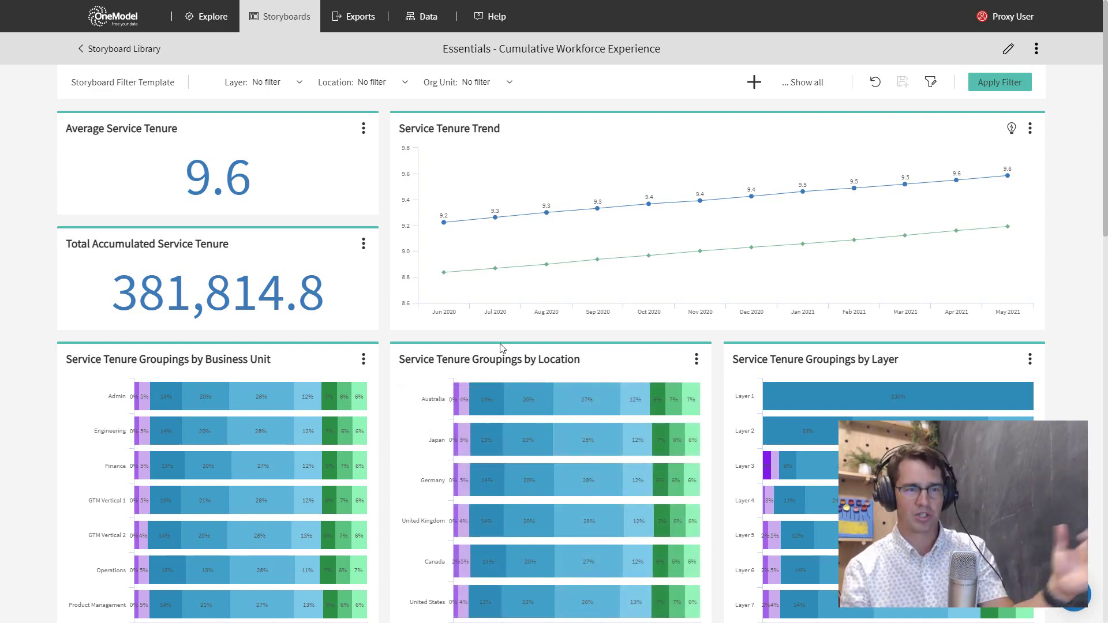
scroll(500, 347, "down", 7)
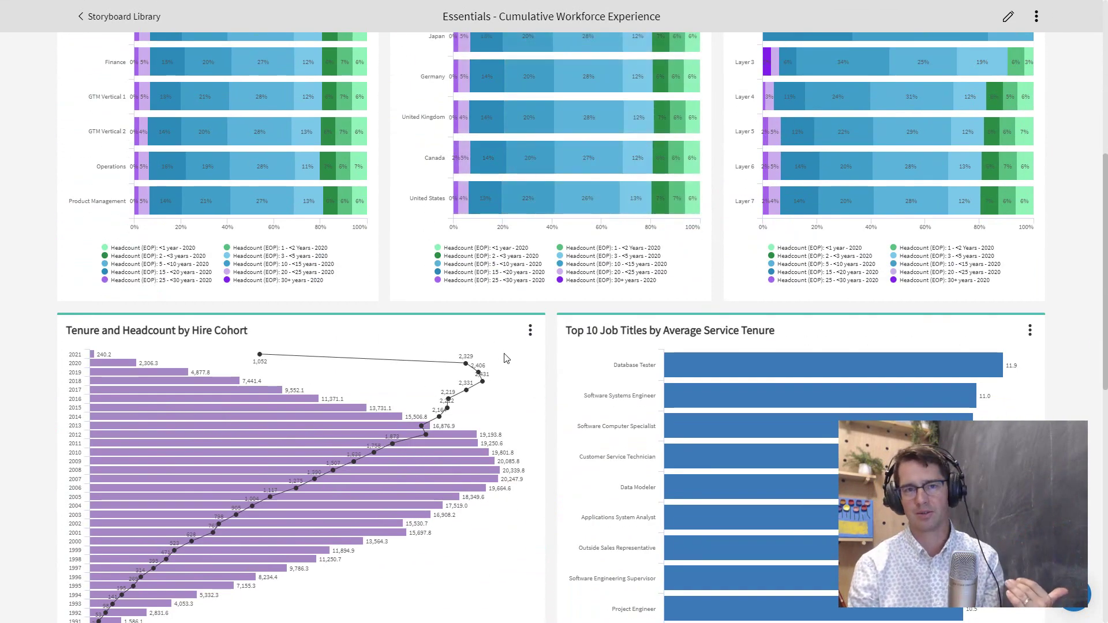
scroll(505, 354, "up", 5)
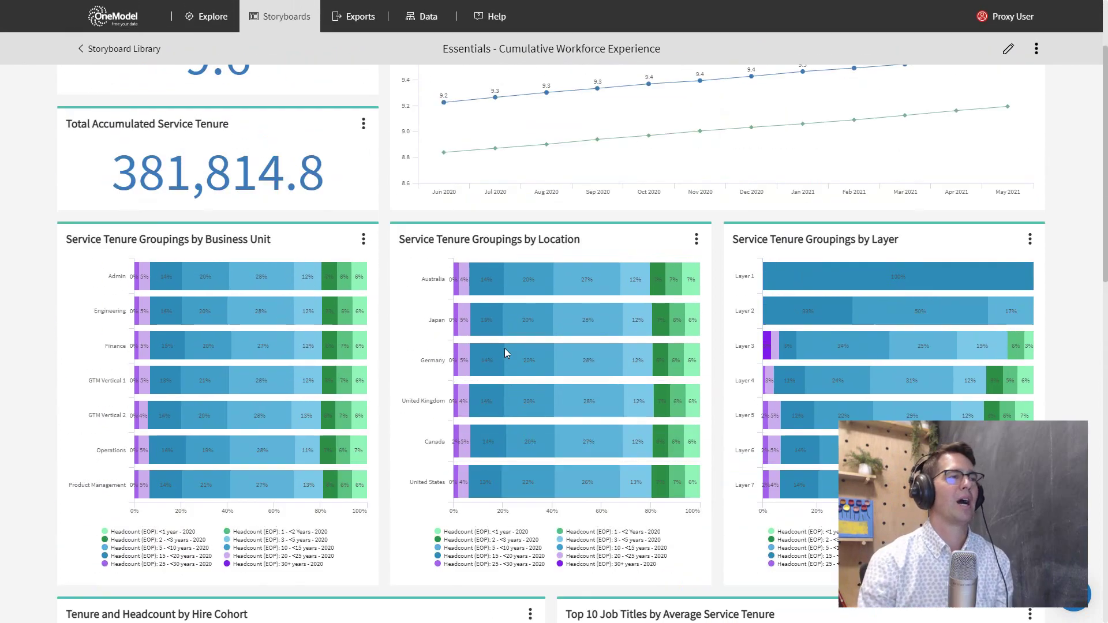
scroll(504, 348, "up", 2)
Open the Essentials - Basic Compensation storyboard from the library and inspect the data points of its Tenure X Salary scatter chart.
left_click(118, 49)
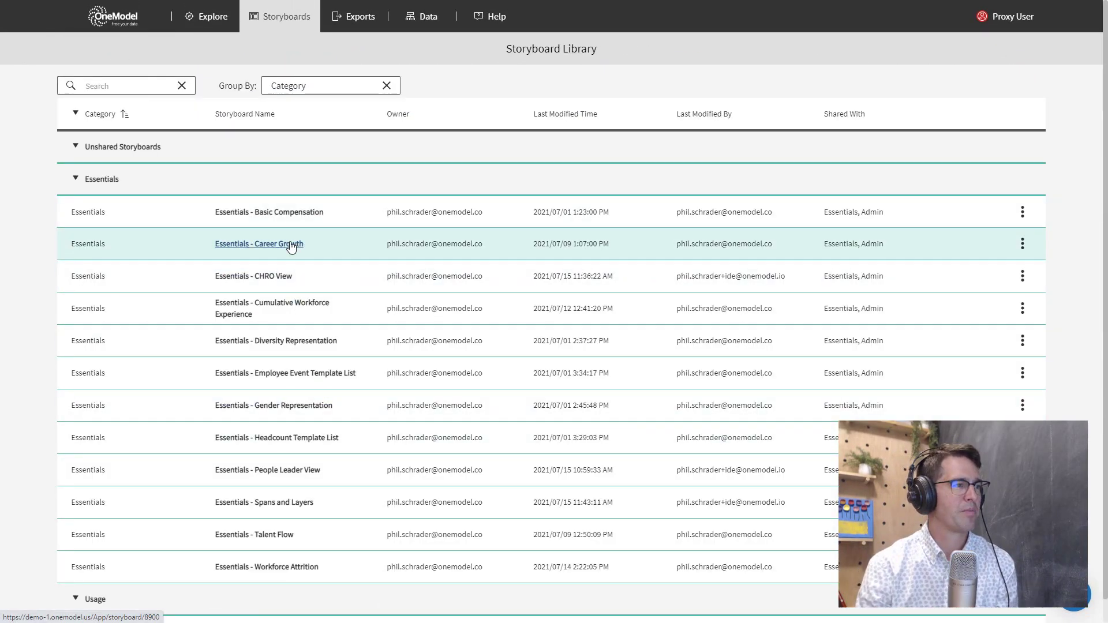
left_click(285, 215)
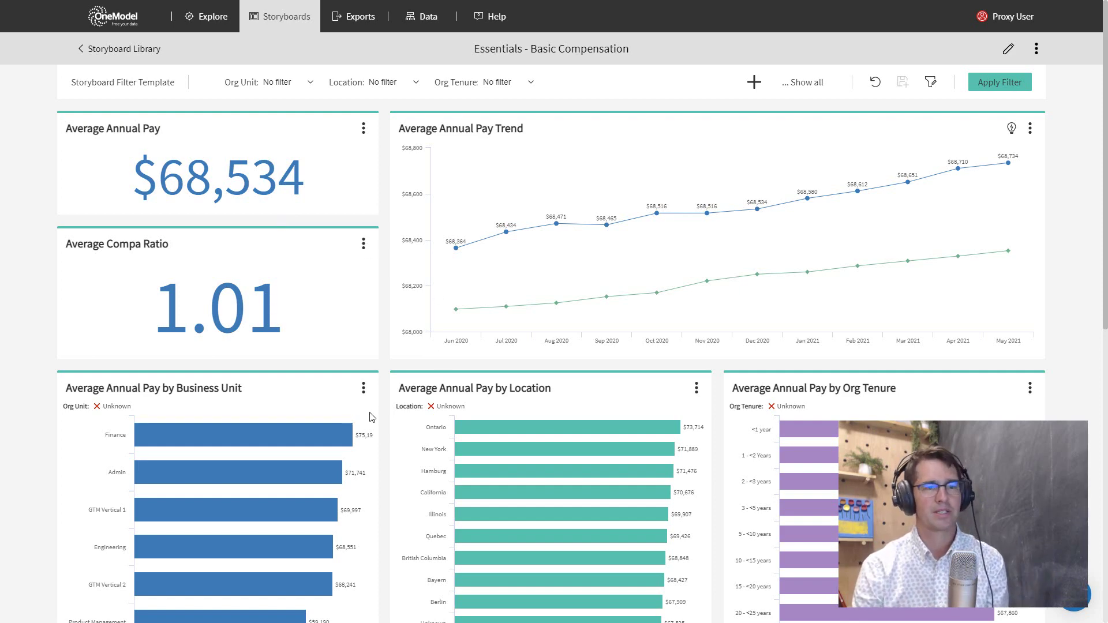
scroll(373, 424, "down", 9)
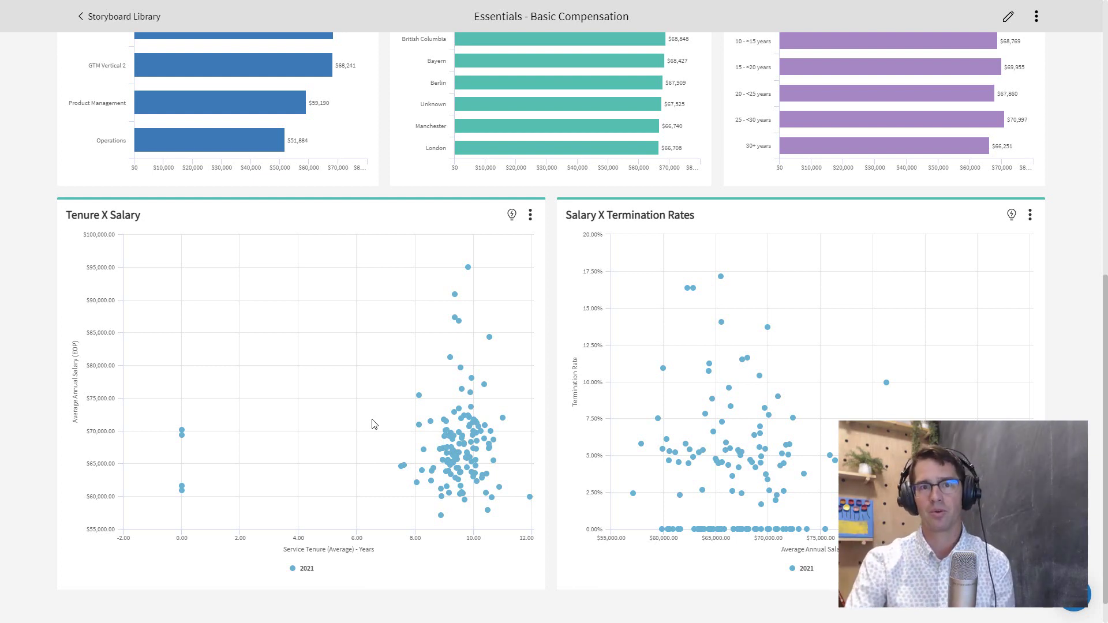
mouse_move(263, 515)
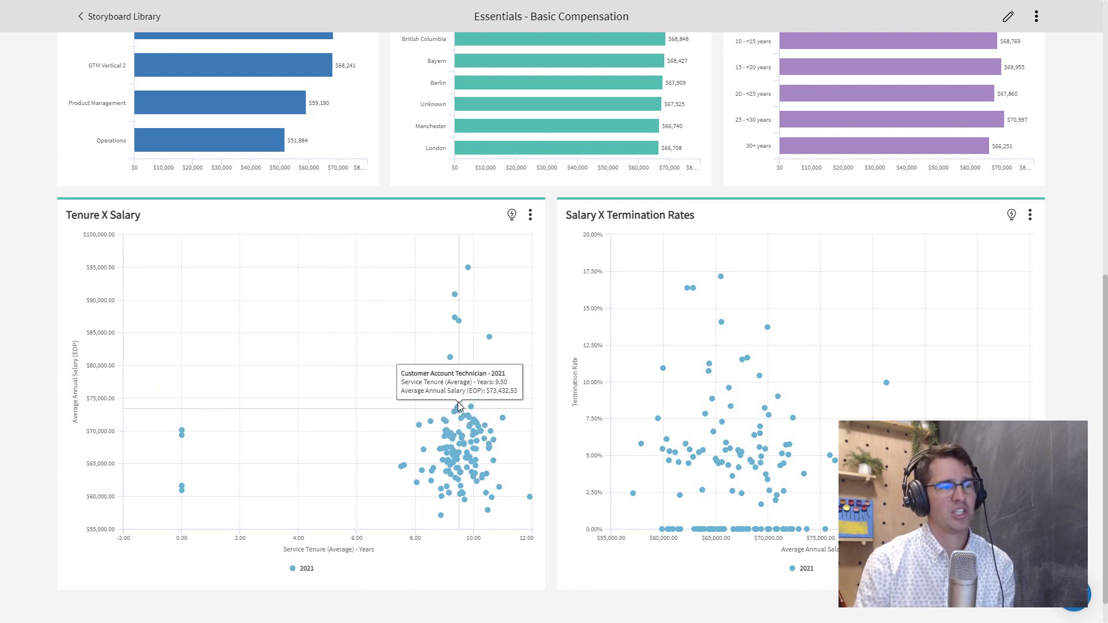
Run correlations on the Tenure X Salary chart, checking the result details, and draw its line of best fit.
left_click(513, 216)
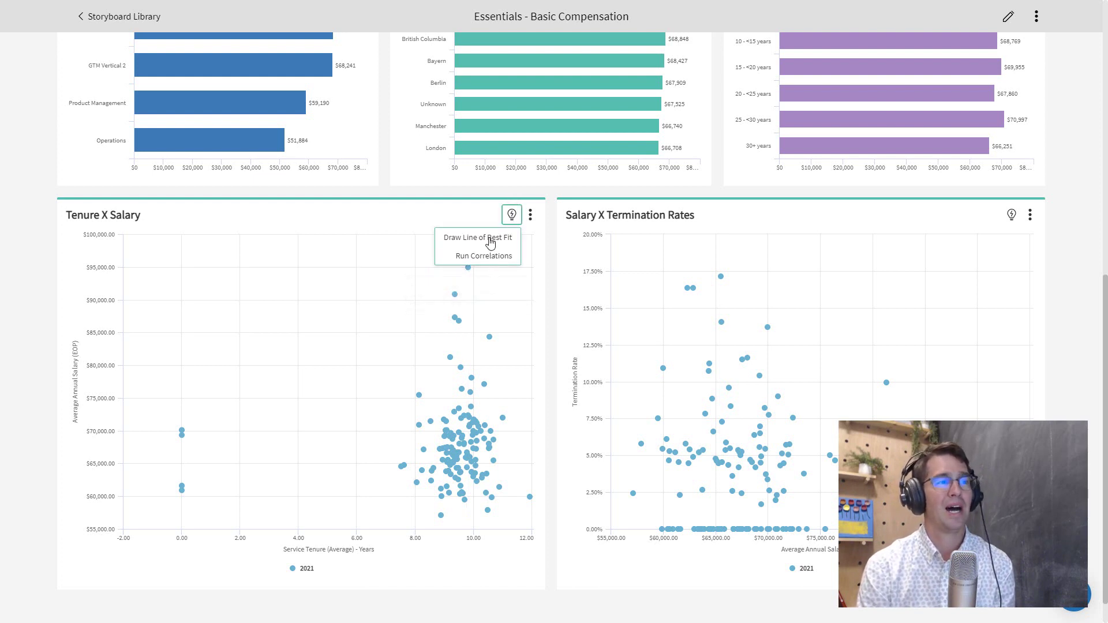
left_click(497, 258)
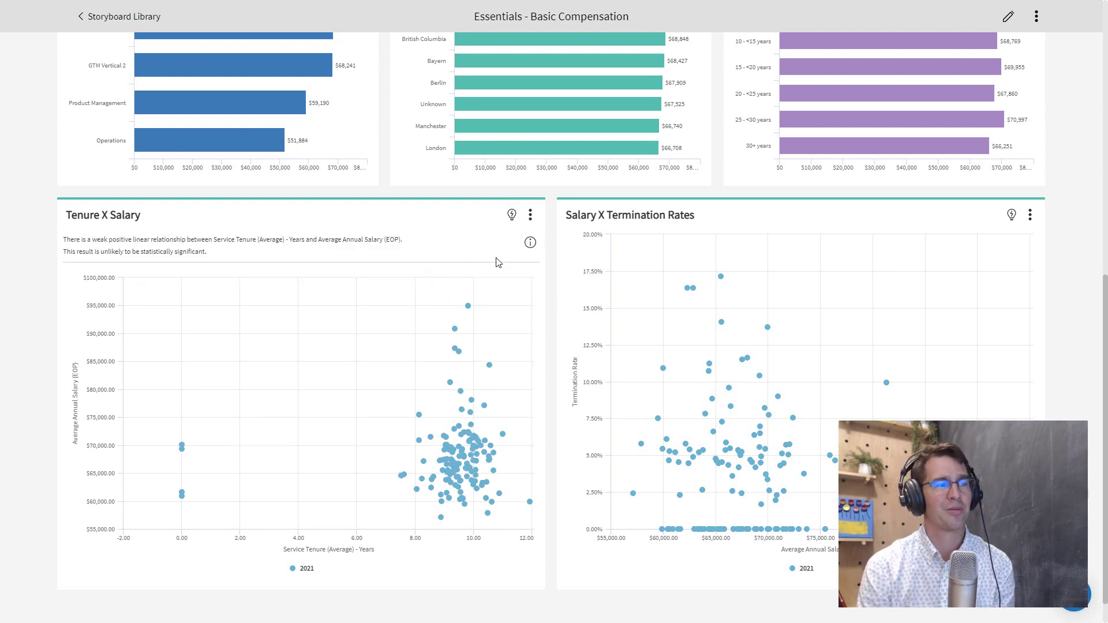
left_click(529, 243)
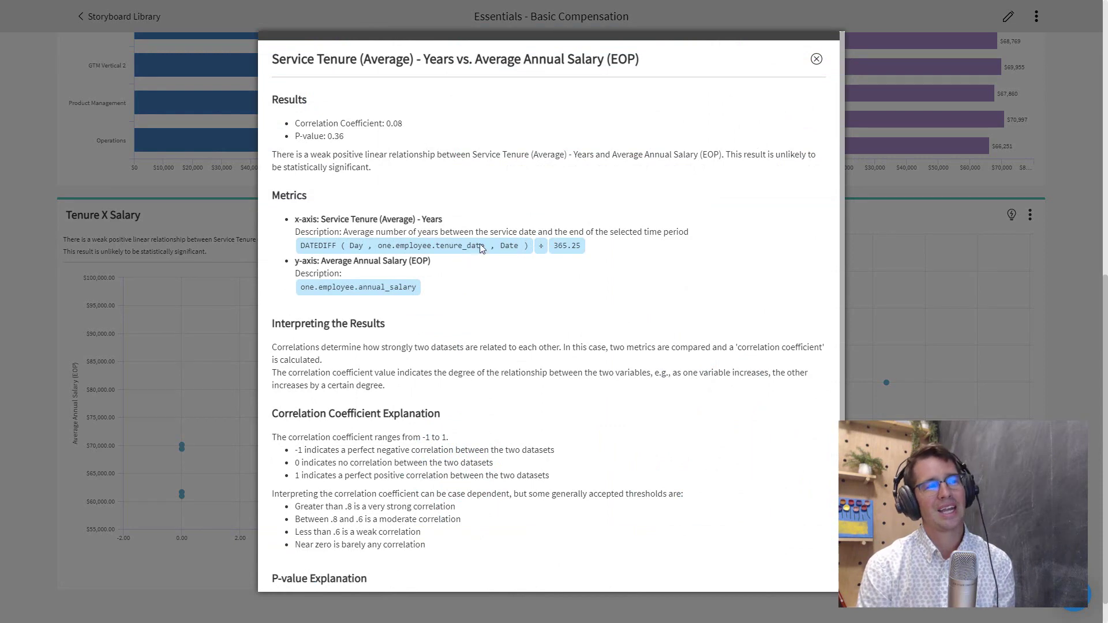
left_click(817, 59)
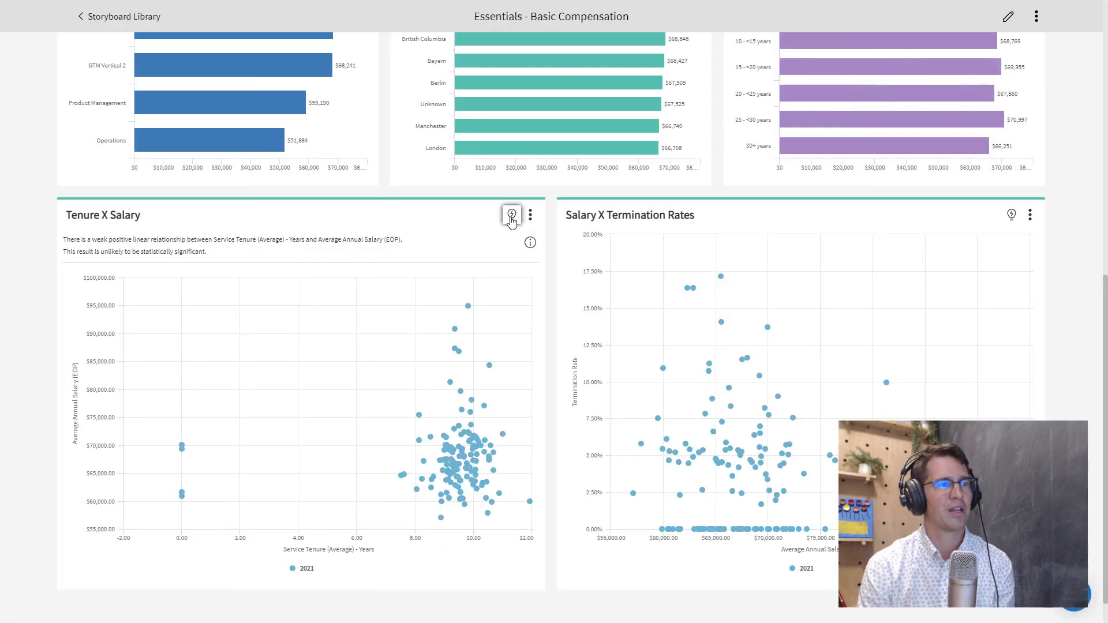
left_click(491, 246)
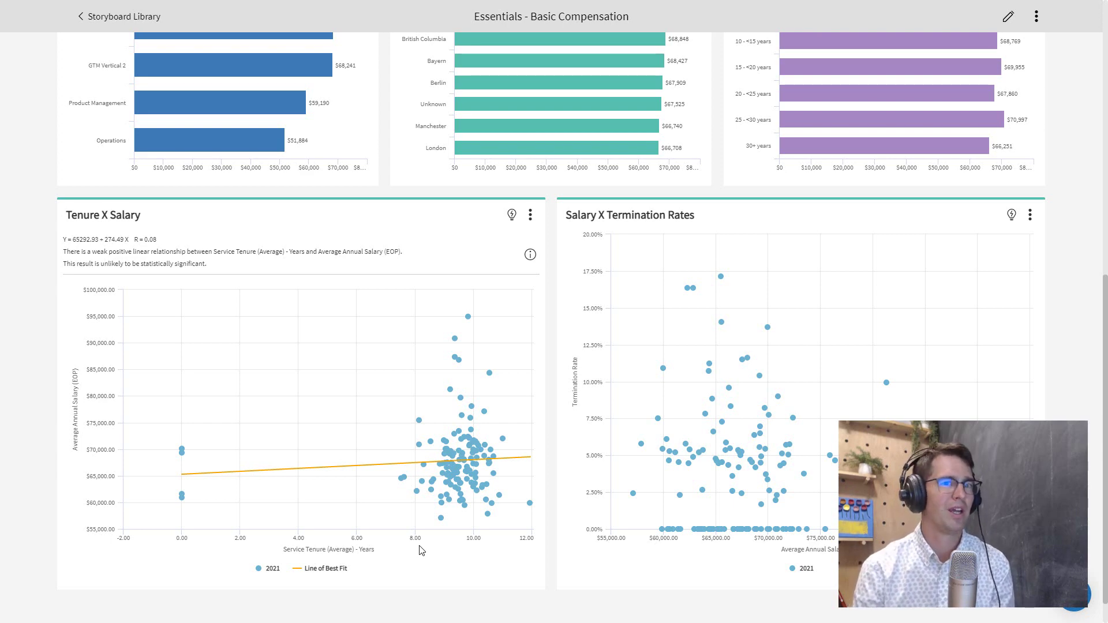
Return to the storyboard library and open the Essentials - Diversity Representation storyboard.
scroll(421, 551, "up", 10)
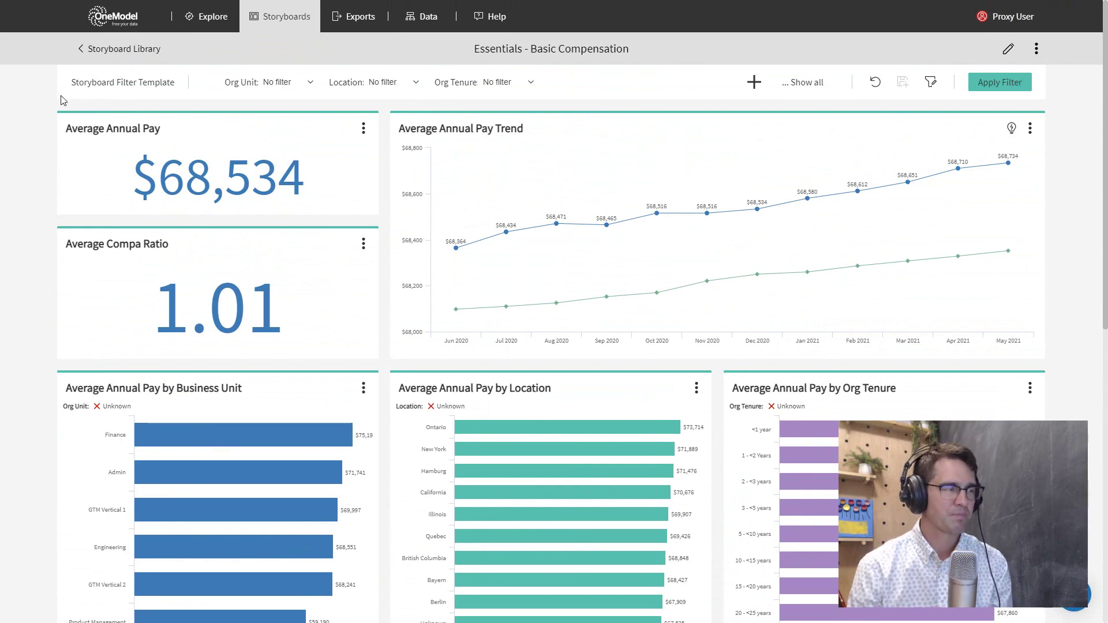
left_click(123, 52)
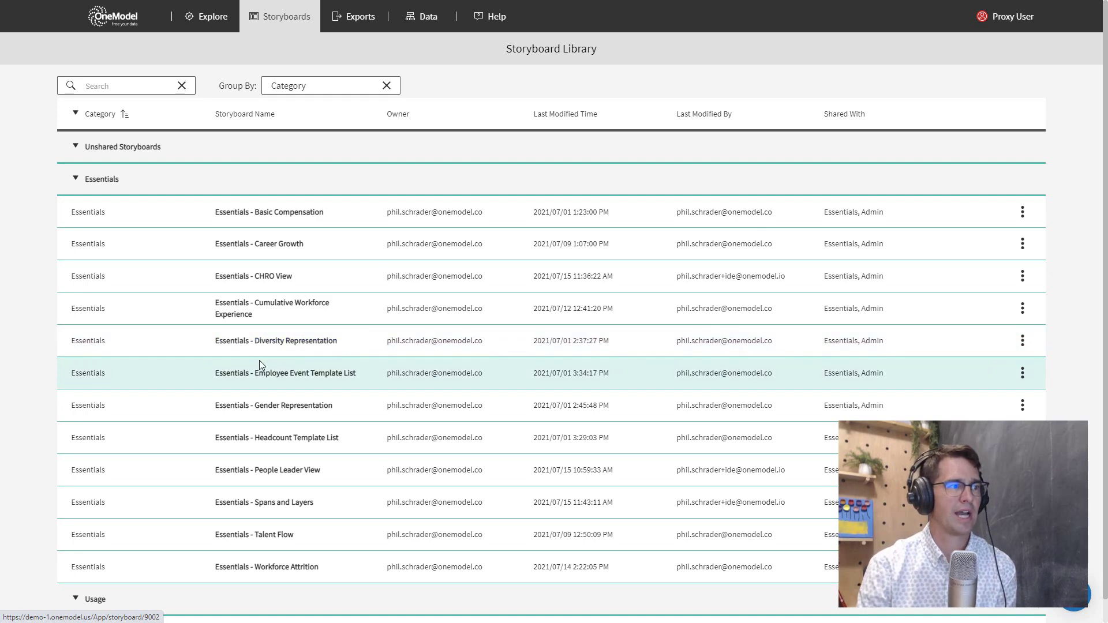
left_click(269, 342)
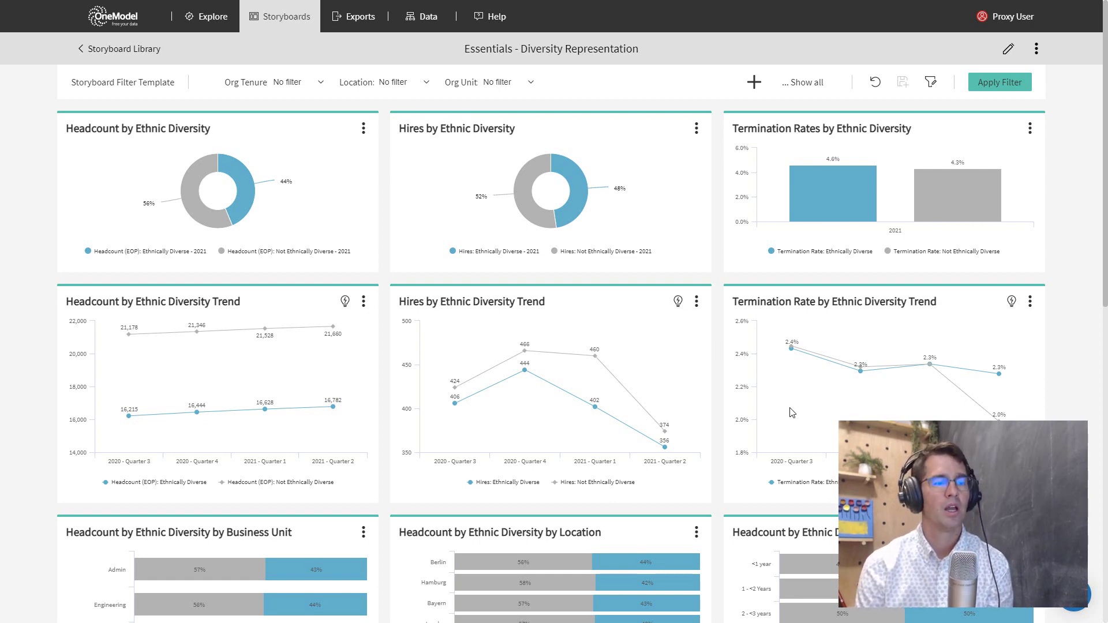
Examine the Diversity Representation charts by business unit, location, tenure, promotion rate, salary band and age.
scroll(787, 404, "down", 5)
scroll(788, 416, "down", 2)
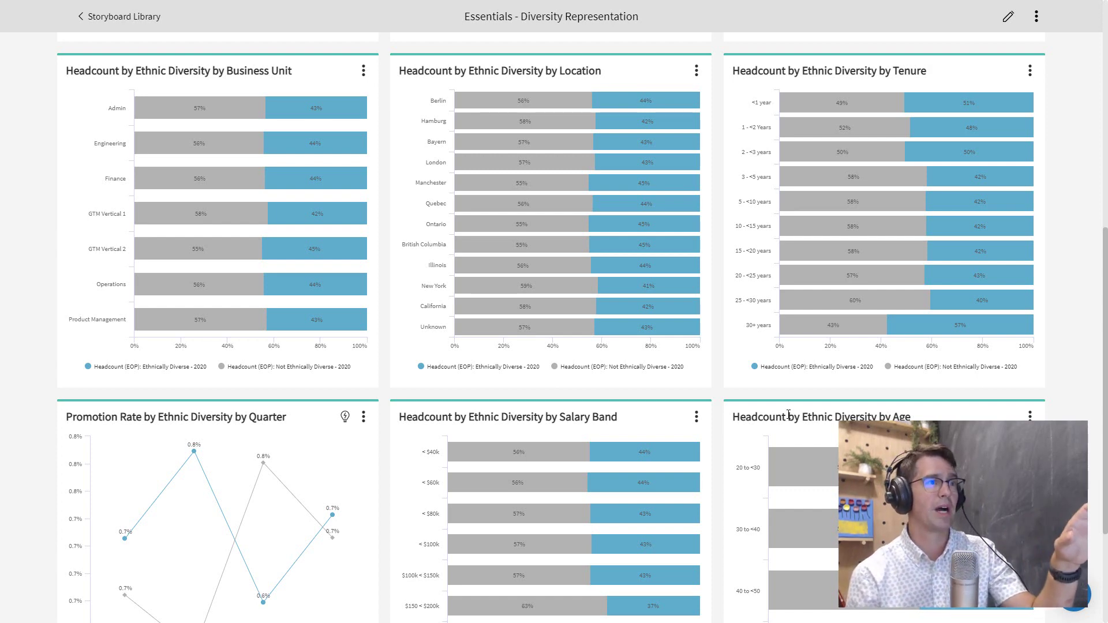
scroll(789, 414, "down", 2)
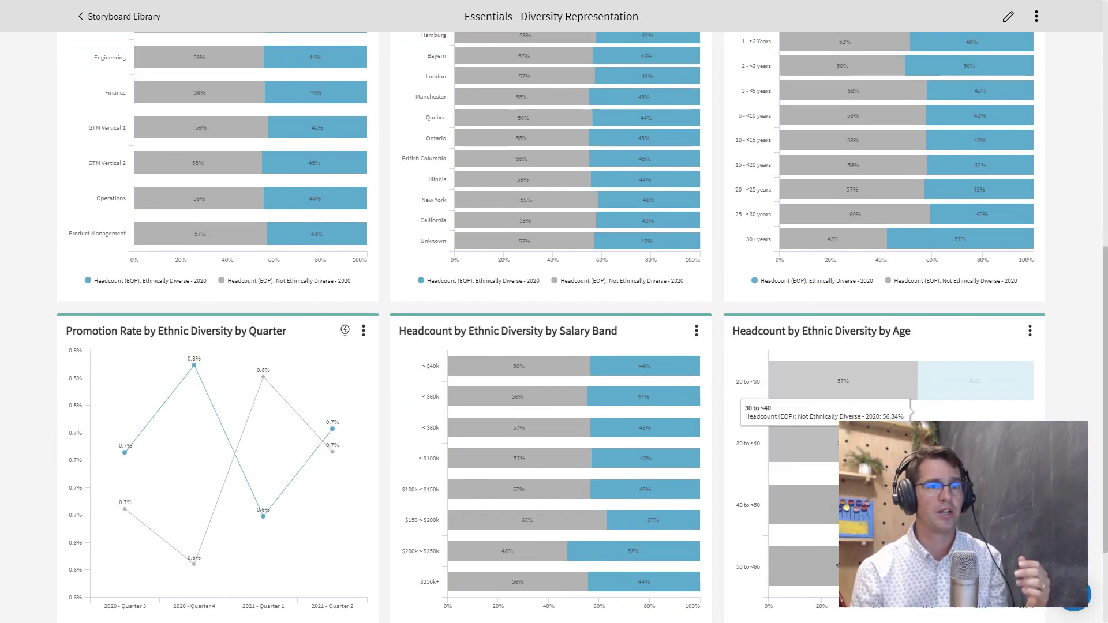
mouse_move(924, 478)
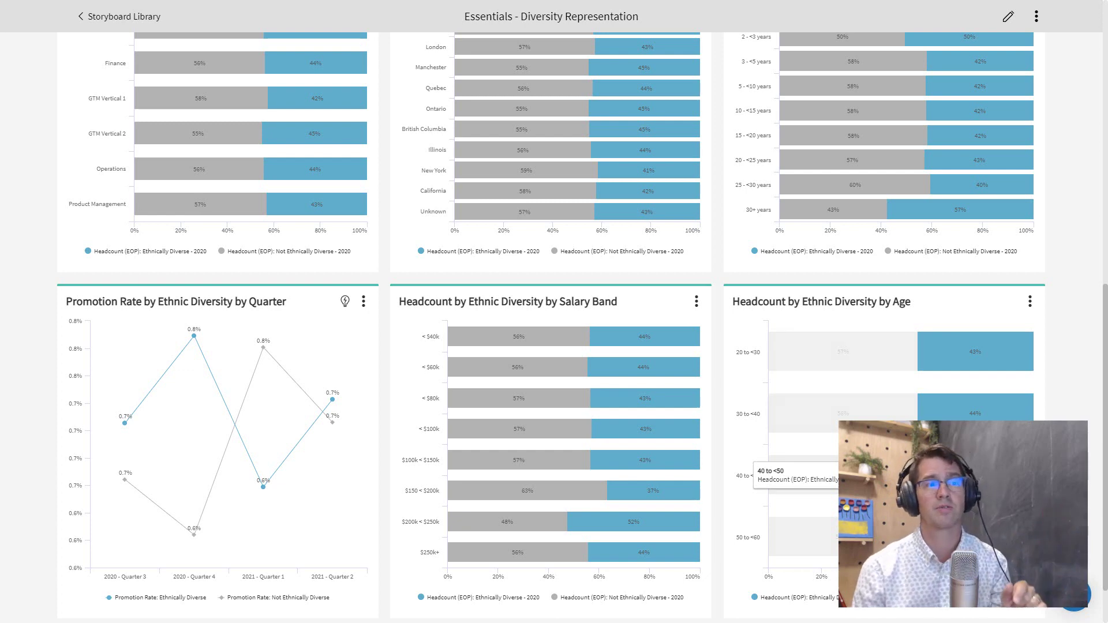
mouse_move(459, 475)
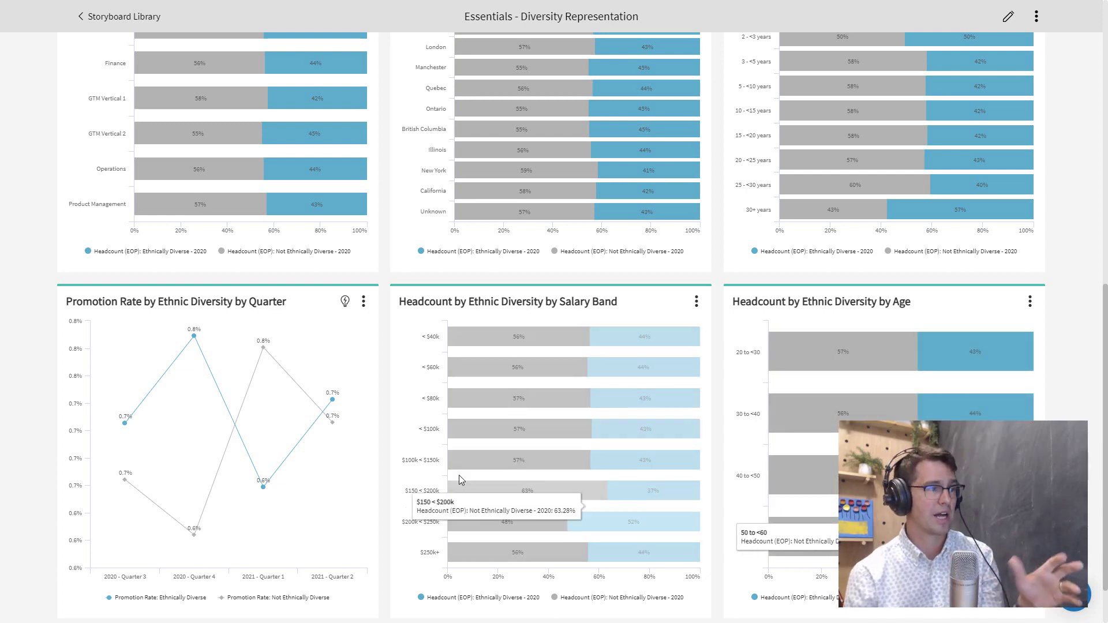
scroll(346, 476, "down", 1)
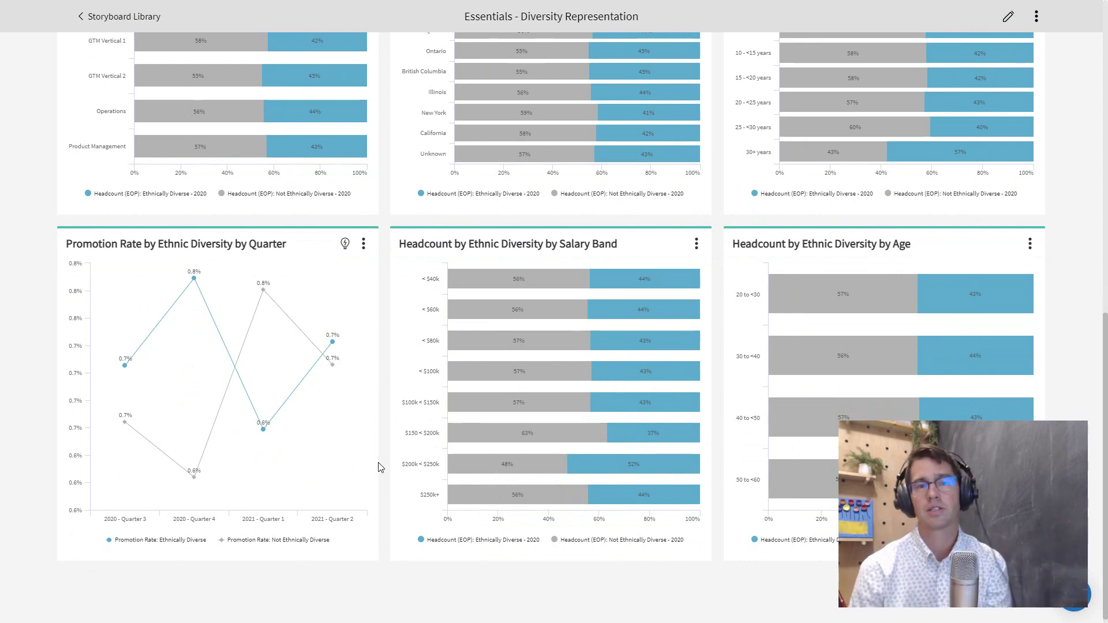
scroll(365, 472, "up", 6)
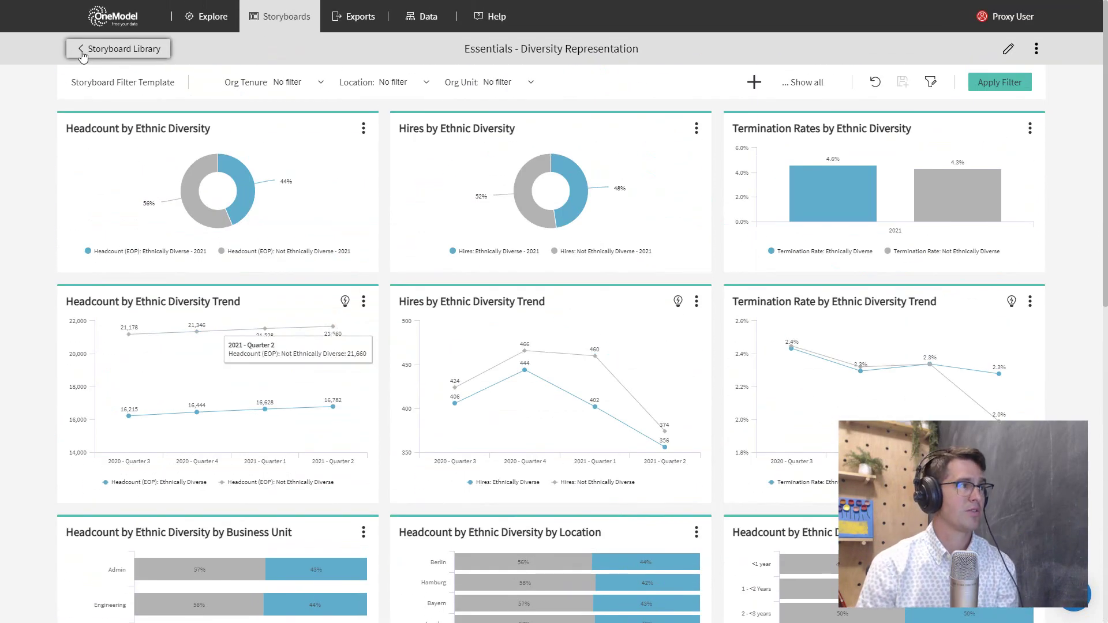
Open the Essentials - Gender Representation storyboard from the library and look through its gender charts.
left_click(82, 51)
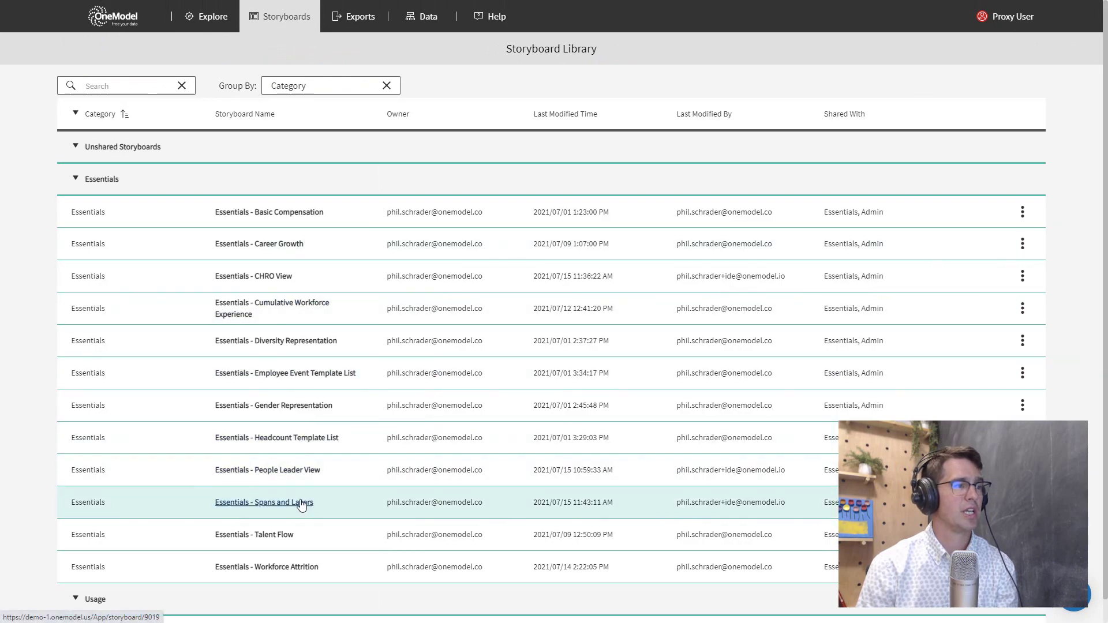
left_click(283, 409)
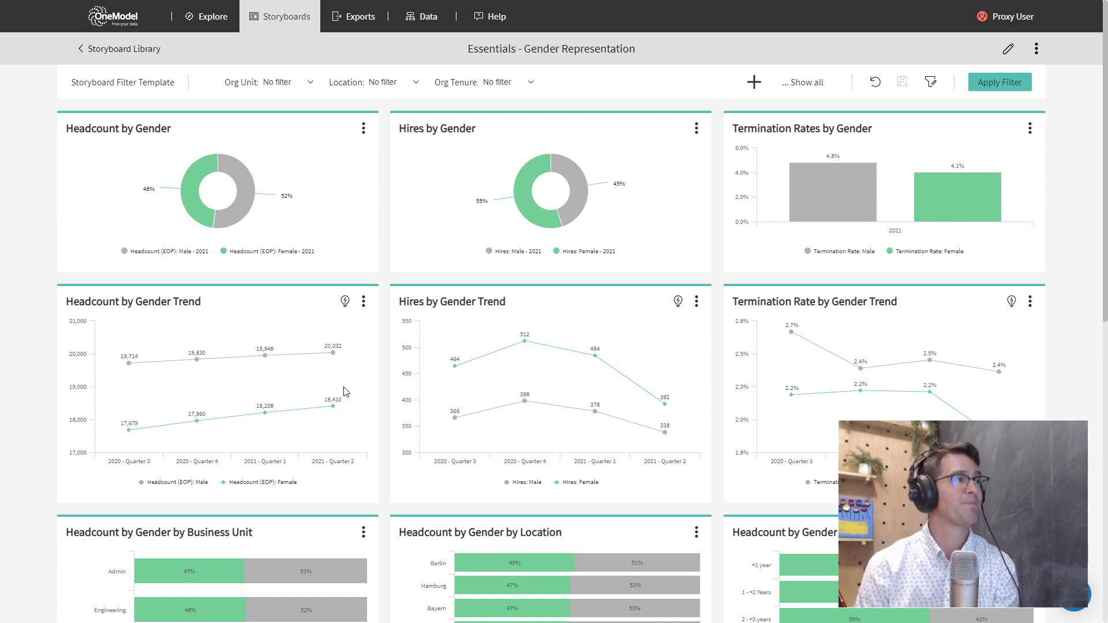
scroll(313, 404, "down", 4)
scroll(312, 408, "down", 5)
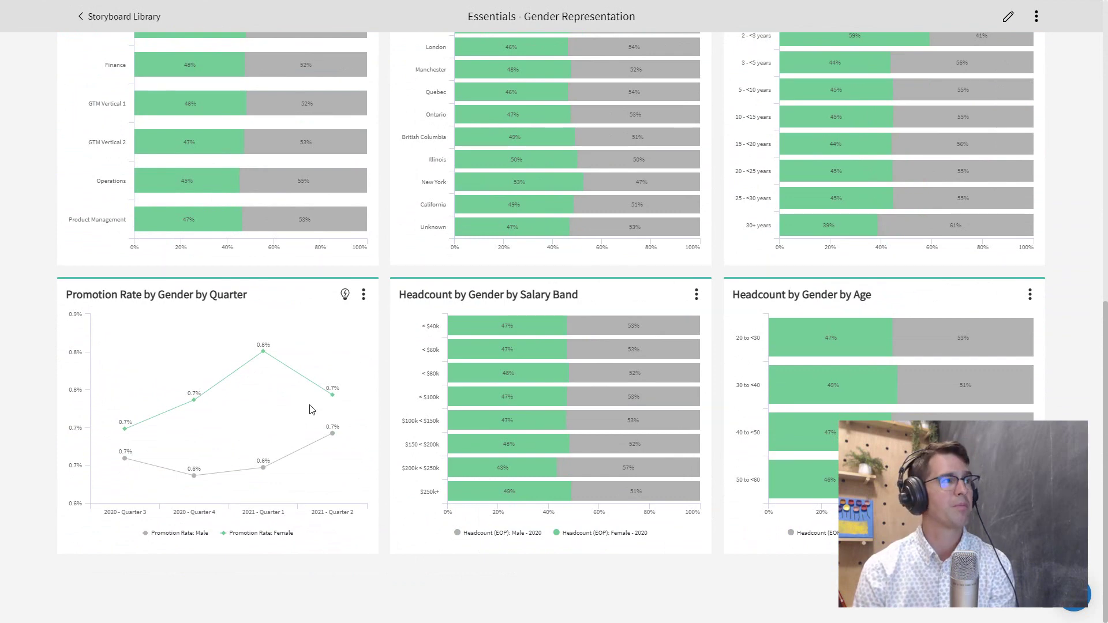
scroll(312, 409, "up", 10)
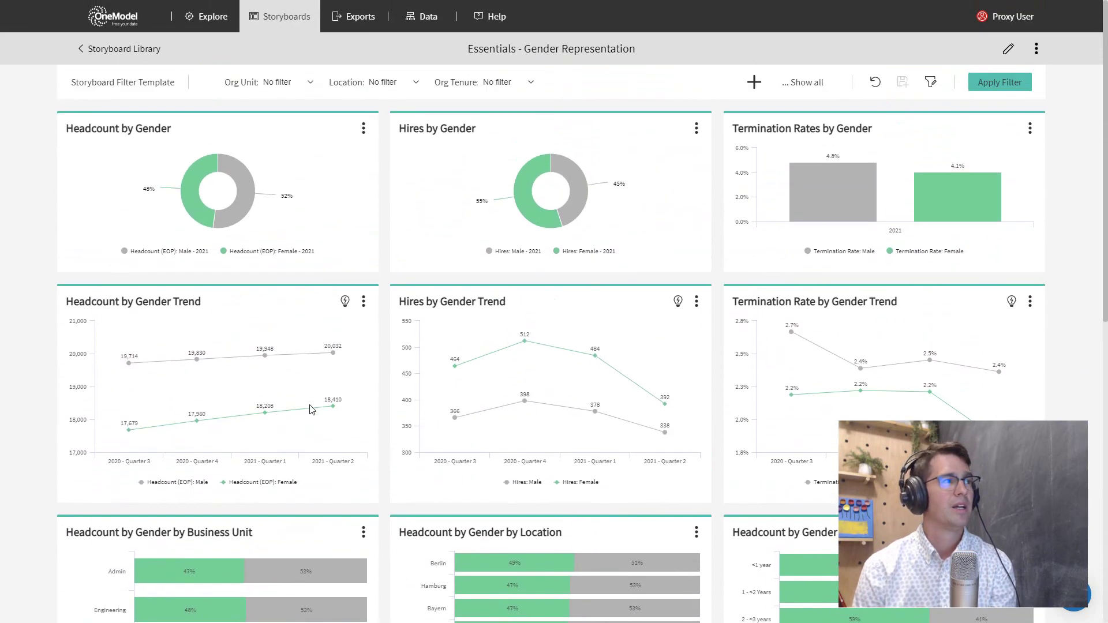
Return to the storyboard library and open the Essentials - Headcount Template List storyboard.
left_click(123, 52)
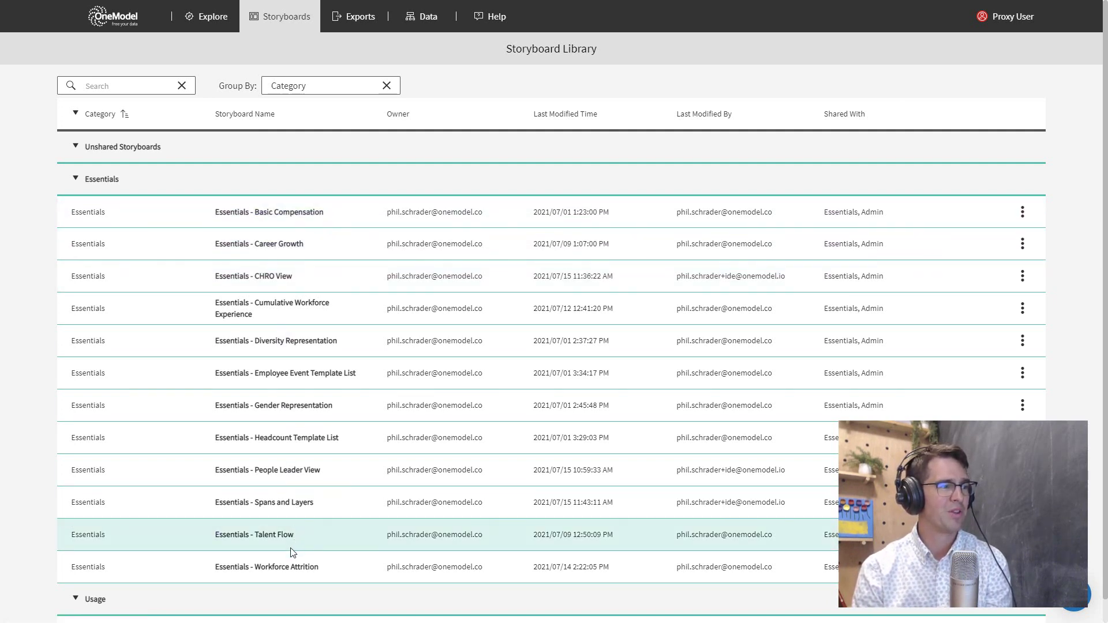
scroll(293, 548, "down", 1)
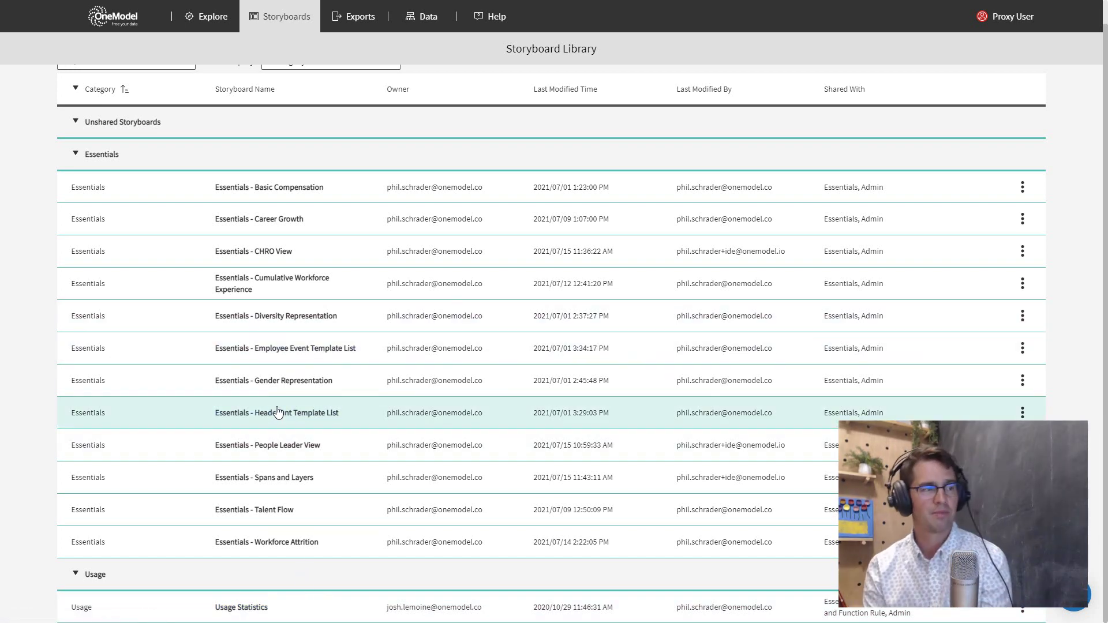
left_click(238, 417)
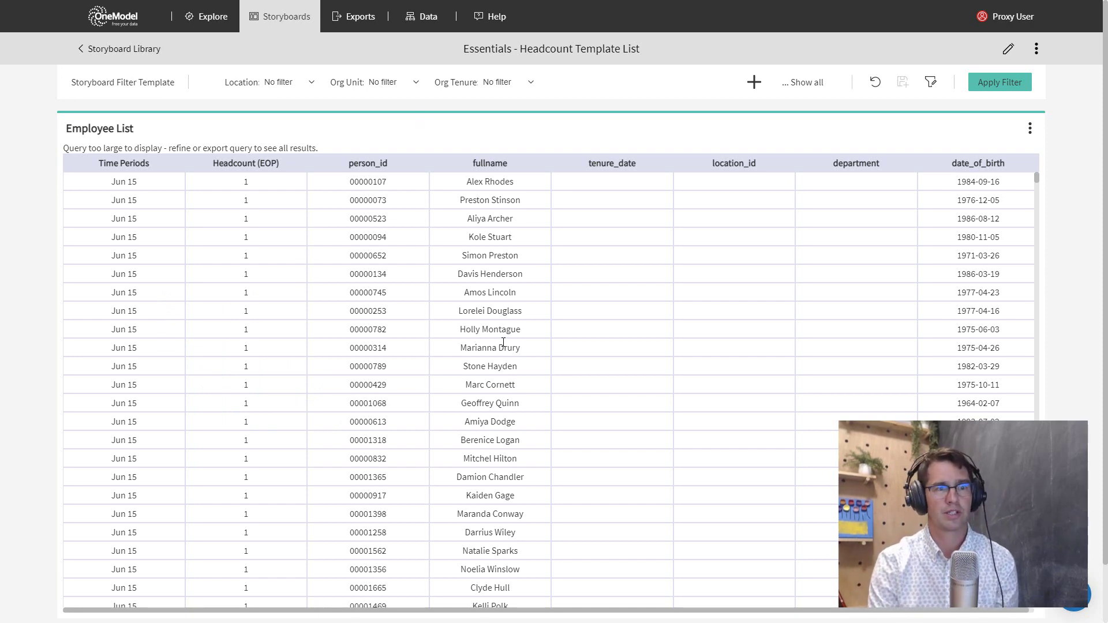
Check the Employee List tile's options and the storyboard's PowerPoint export settings, and close the settings.
left_click(1031, 129)
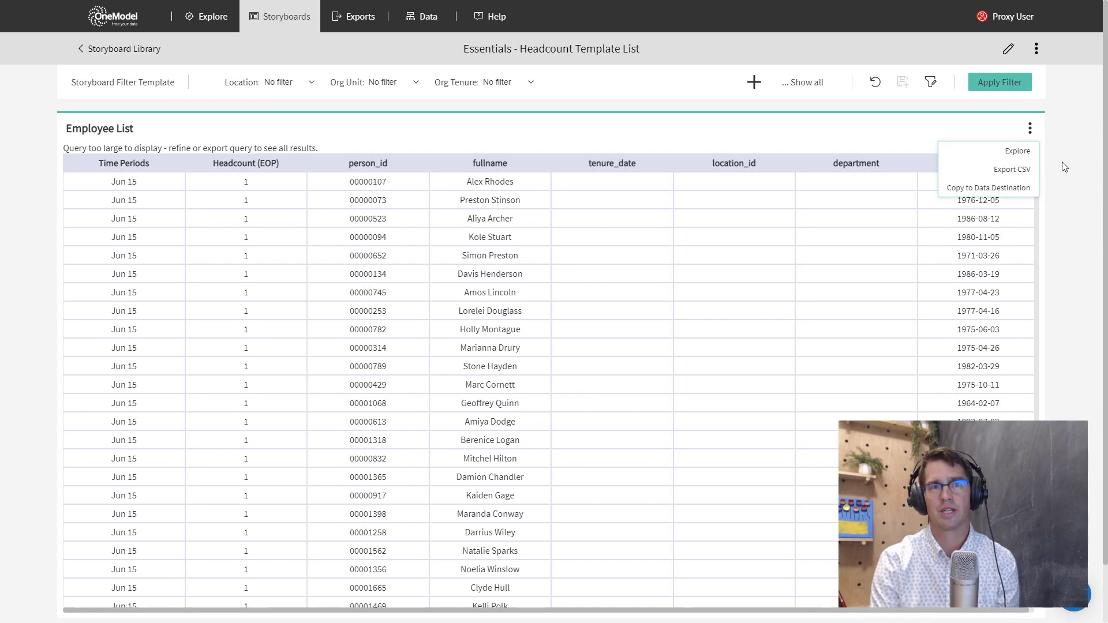
left_click(1035, 54)
left_click(892, 63)
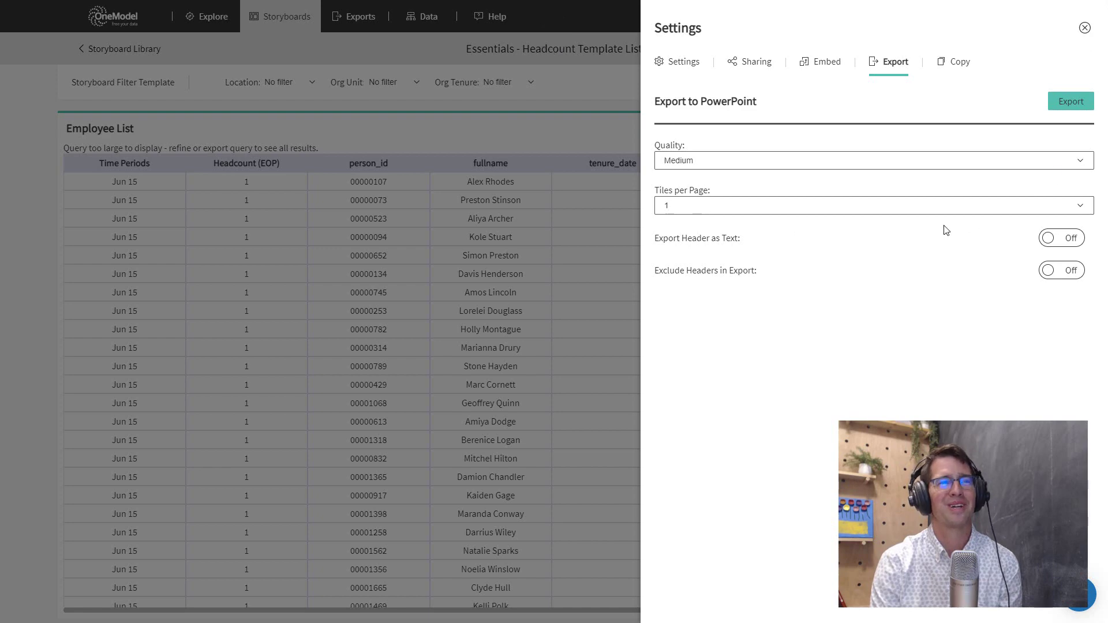
left_click(1086, 27)
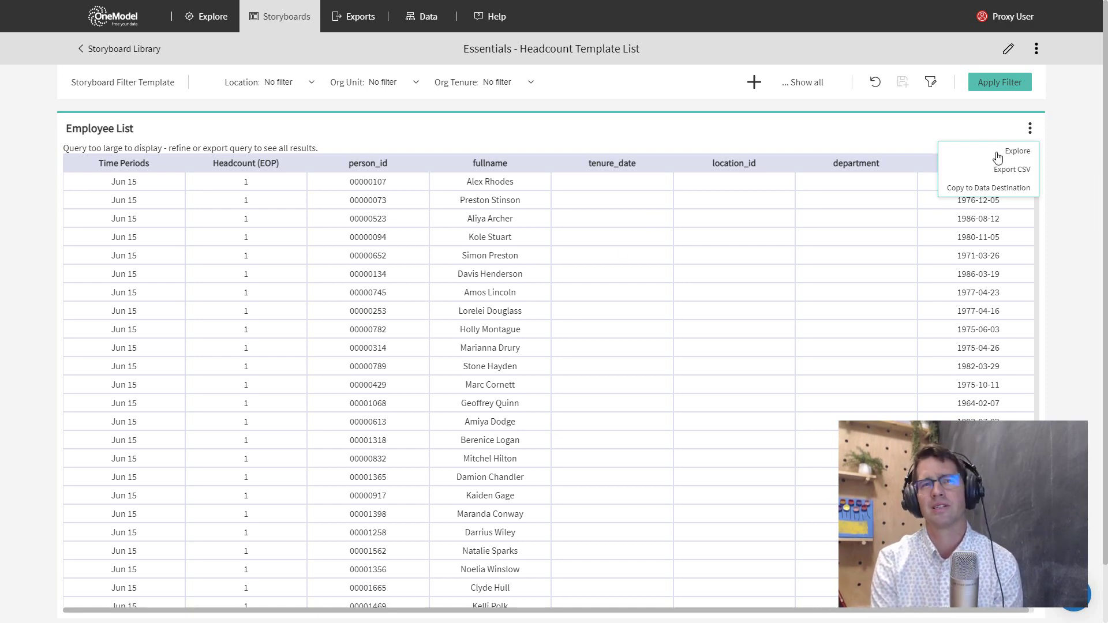
Open the Employee List tile in Explore, rerun it without the tenure_date, location_id and department columns, and expand the Employment dimensions.
left_click(1018, 154)
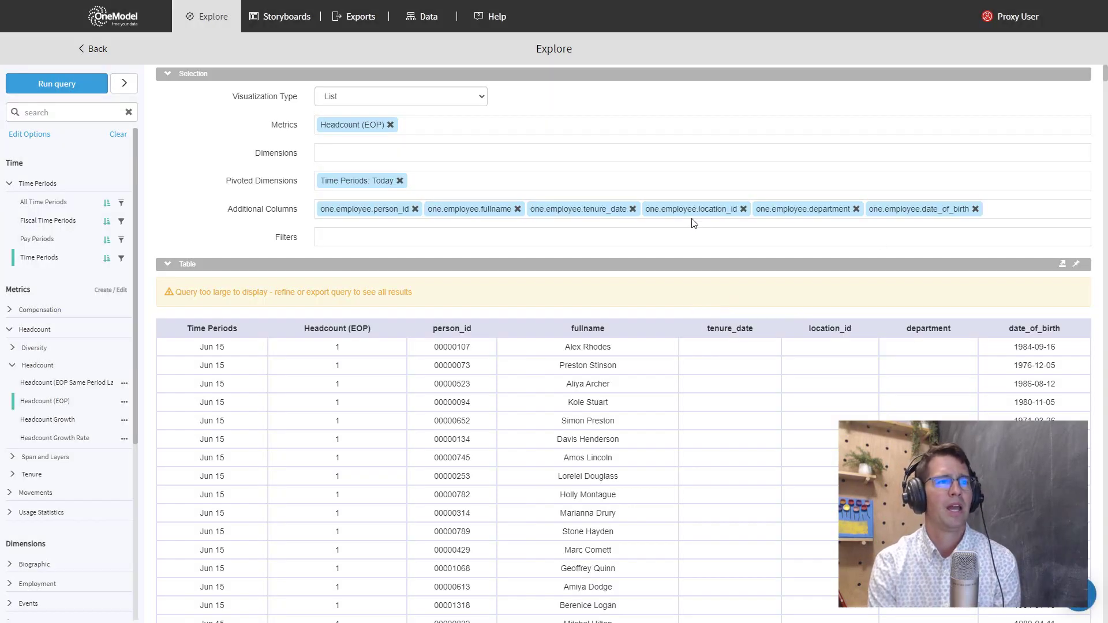
left_click(632, 210)
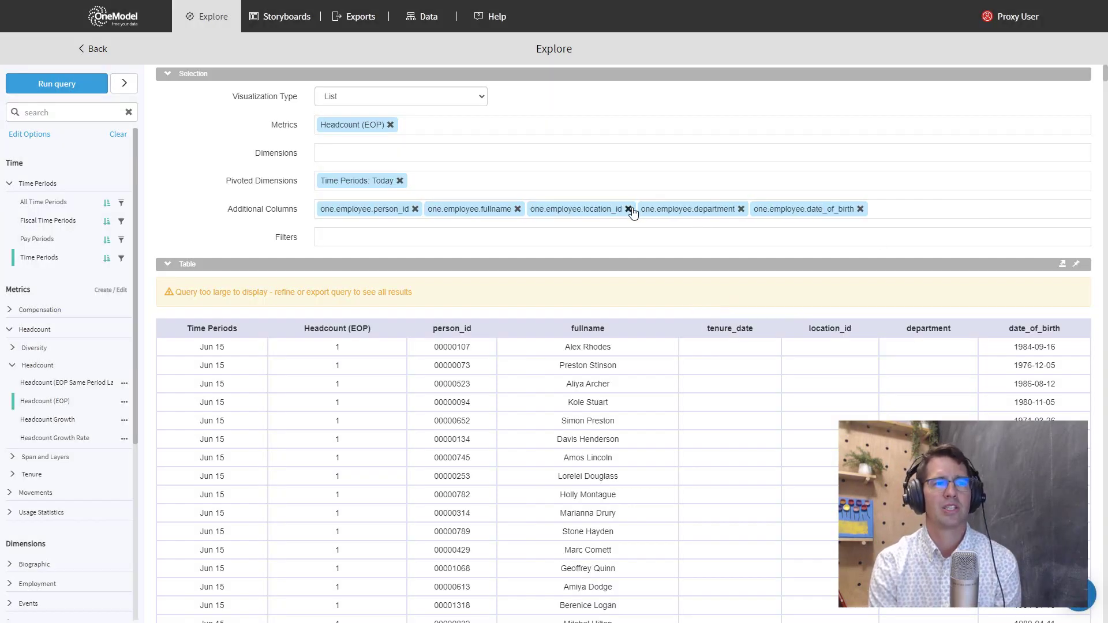
left_click(629, 209)
left_click(631, 209)
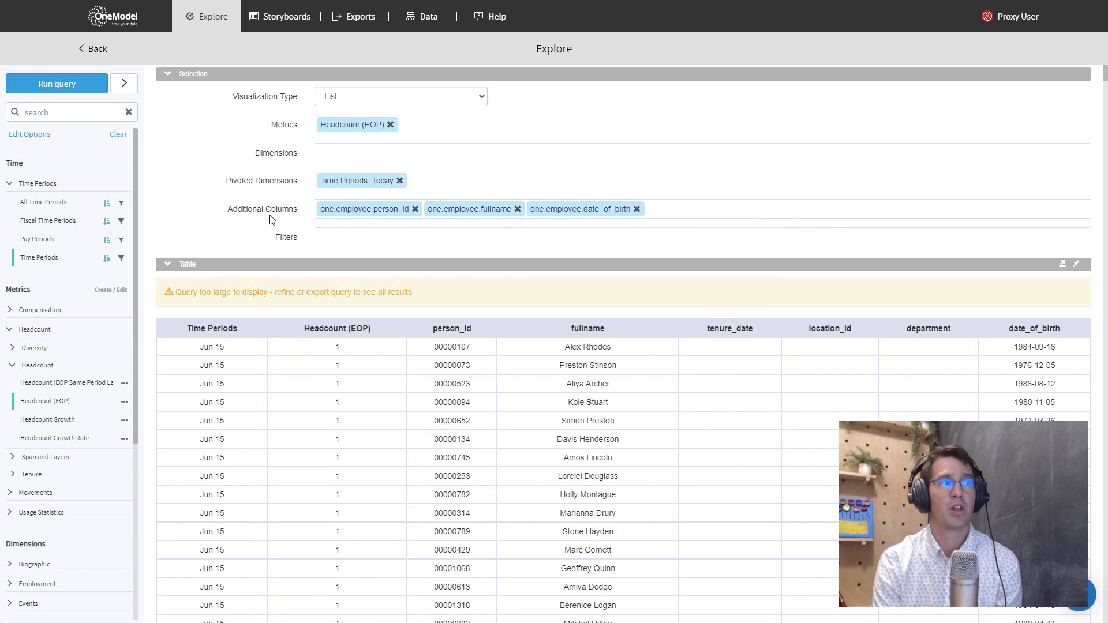
left_click(74, 85)
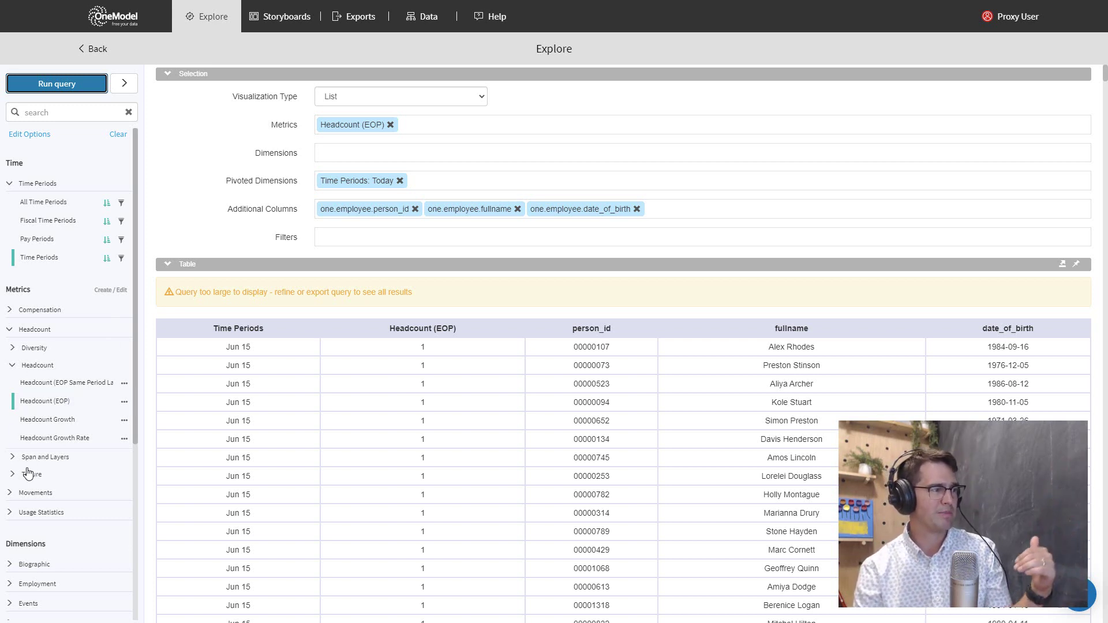
scroll(42, 523, "down", 3)
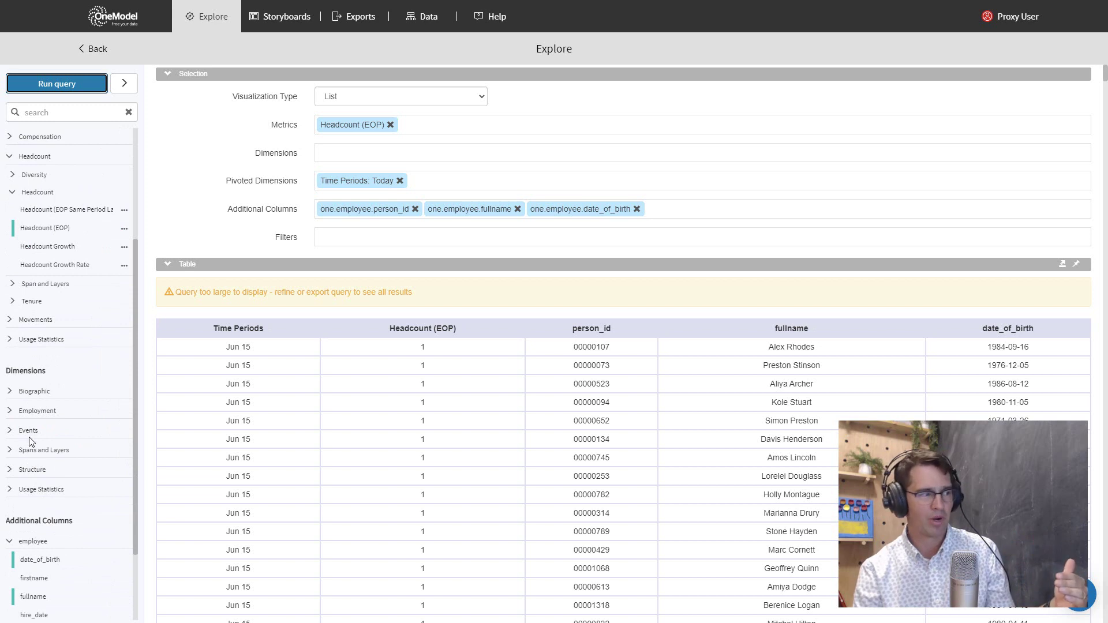
left_click(19, 415)
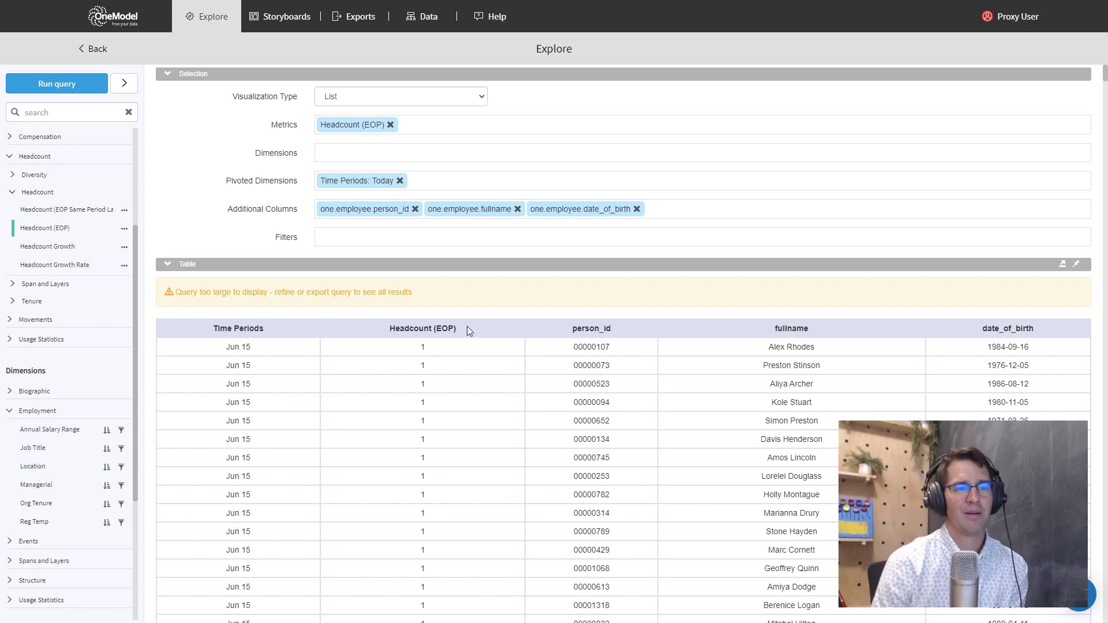
Preview adding the employee list to the Feed from OM data destination, and cancel without adding it.
left_click(1077, 265)
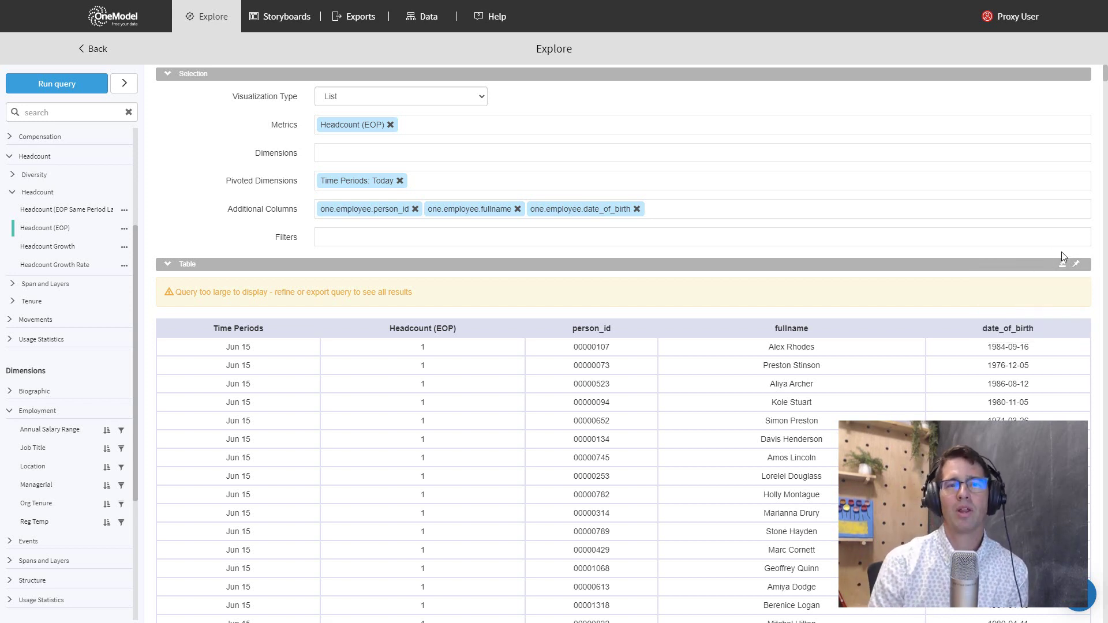
left_click(1077, 265)
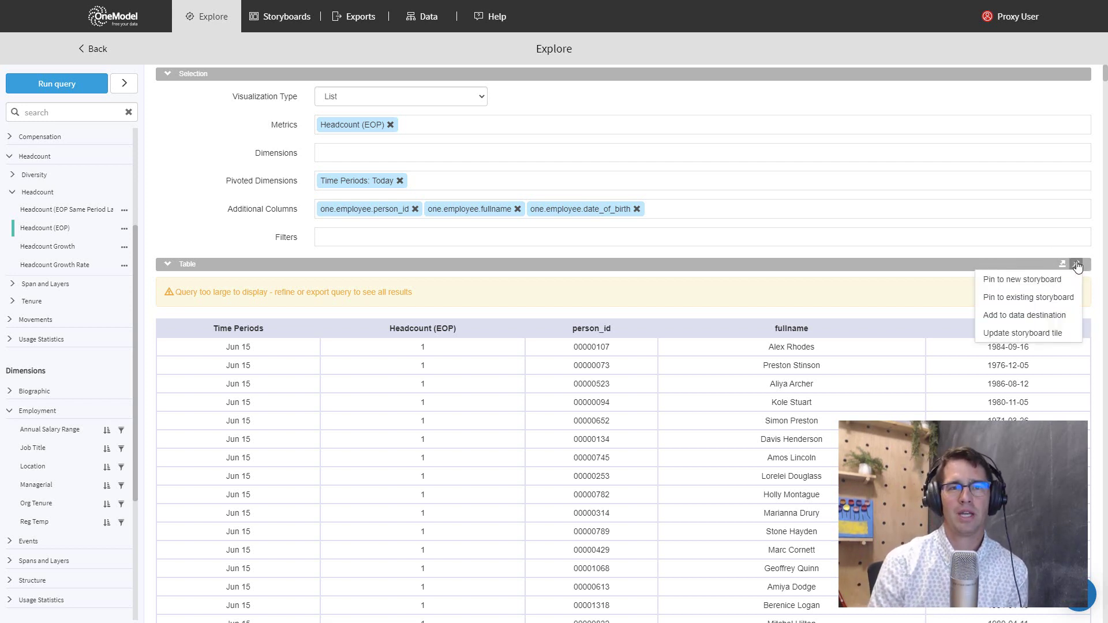
left_click(1031, 321)
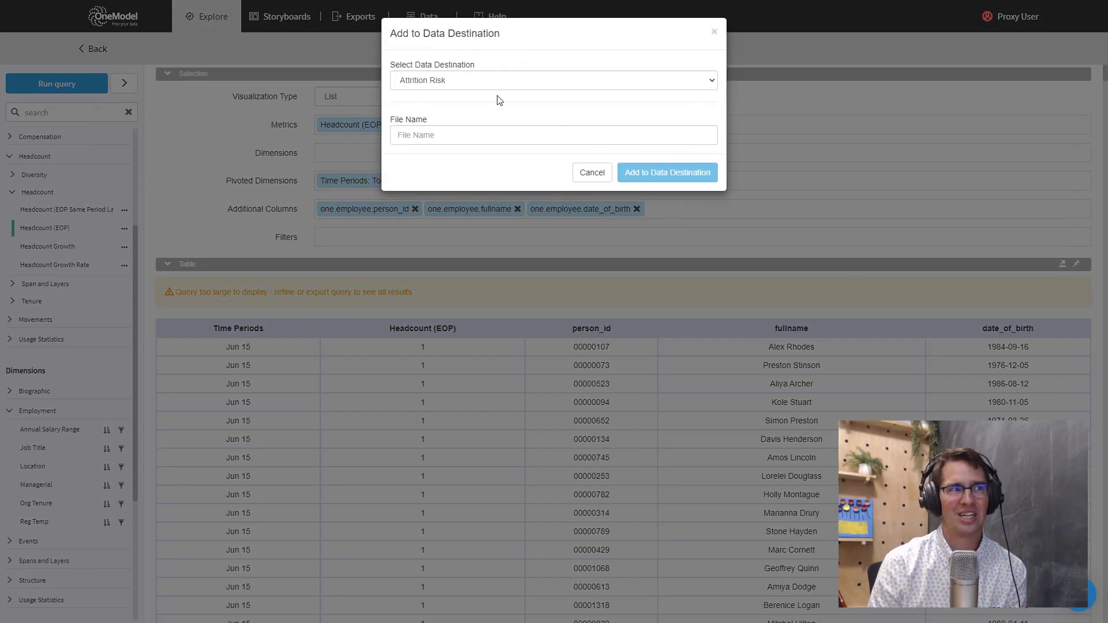
left_click(485, 81)
left_click(473, 228)
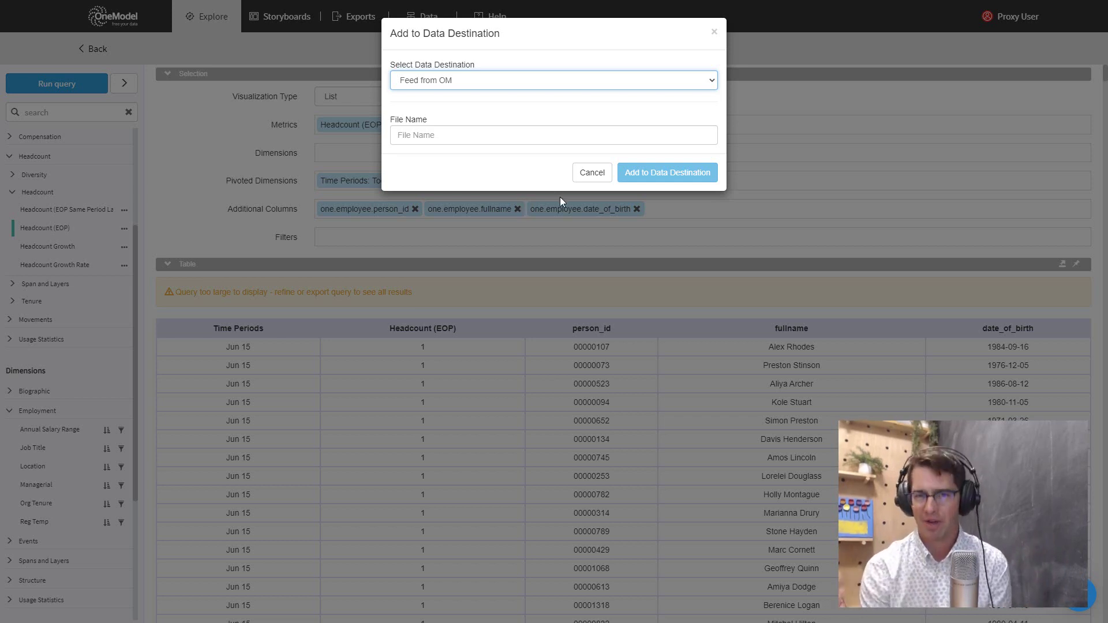
left_click(596, 177)
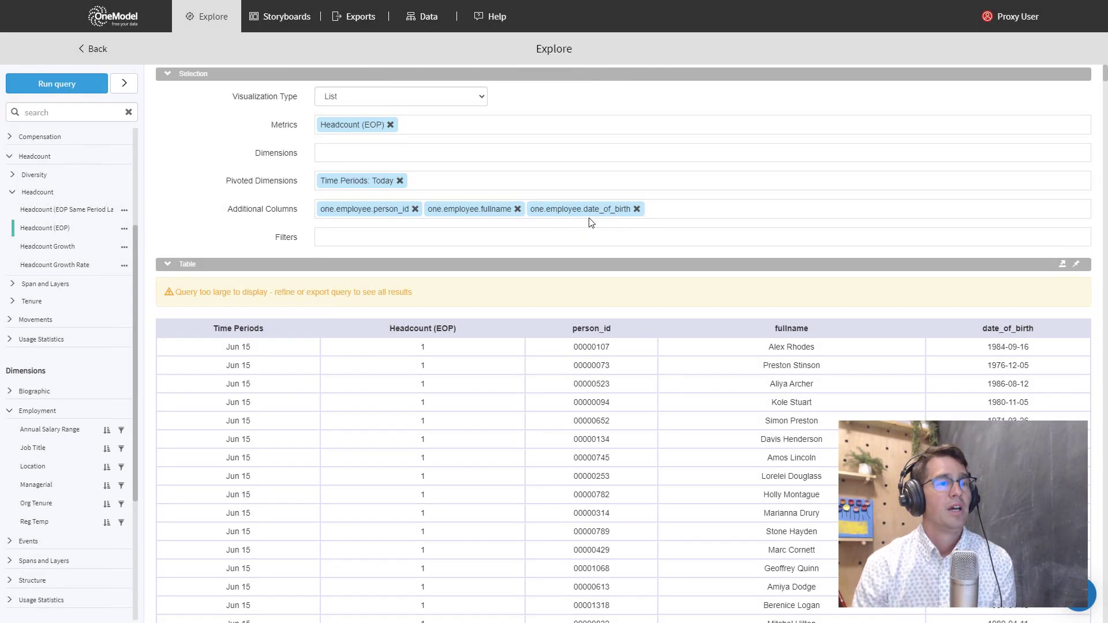
Remove the person_id, fullname and date_of_birth additional columns from the query.
left_click(415, 209)
left_click(410, 209)
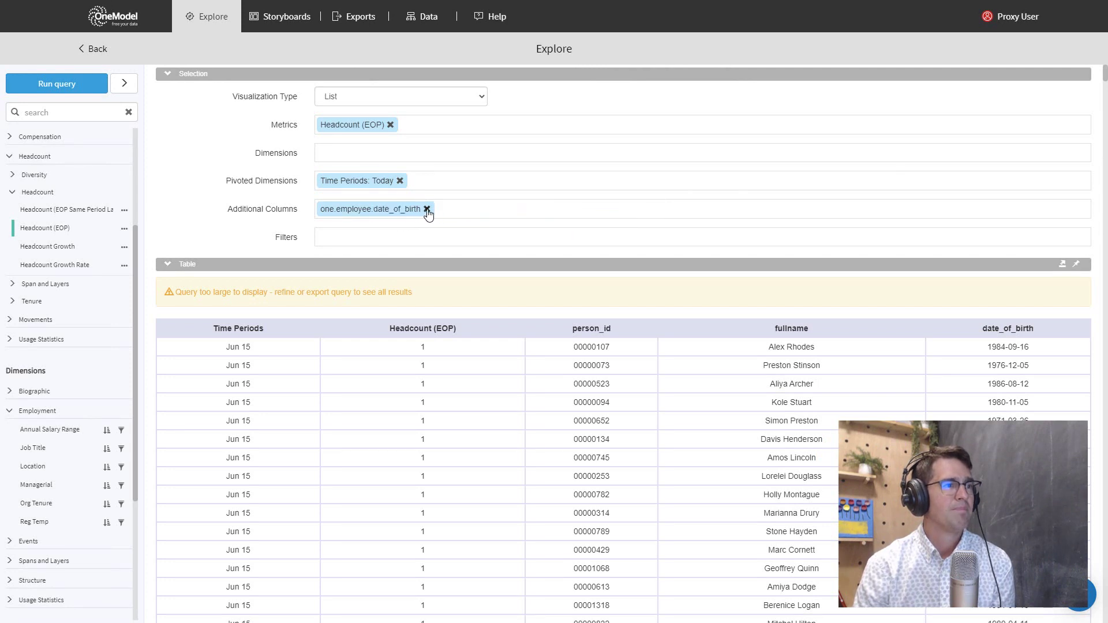
left_click(426, 209)
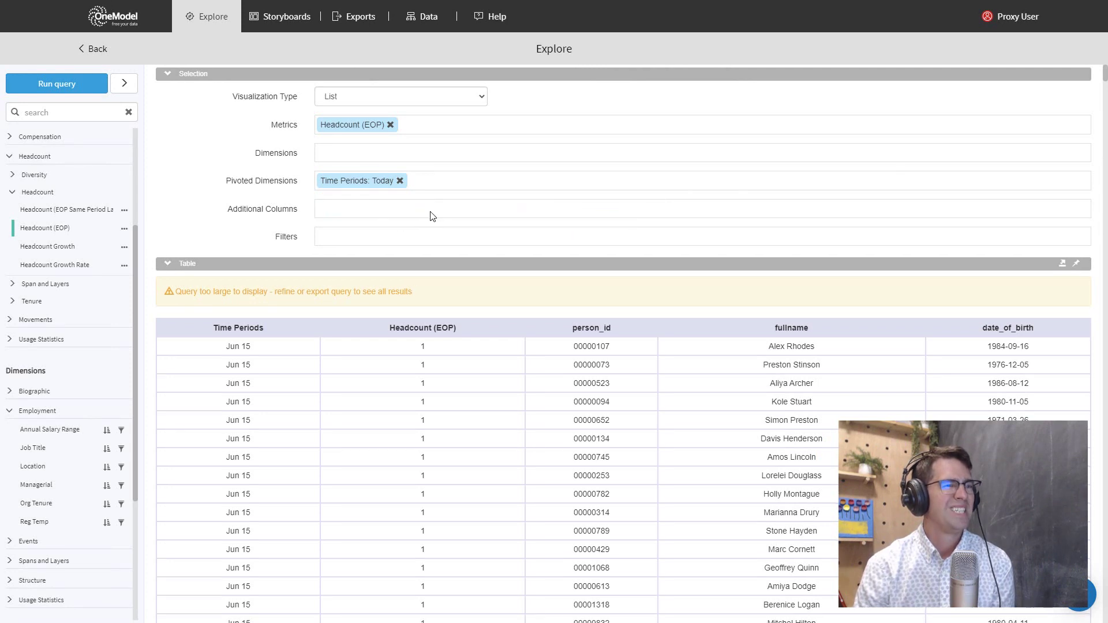
Chart Headcount (EOP) as a Basic Chart with Time Periods: Today as the dimension and Org Tenure: Level 1 pivoted.
left_click(65, 508)
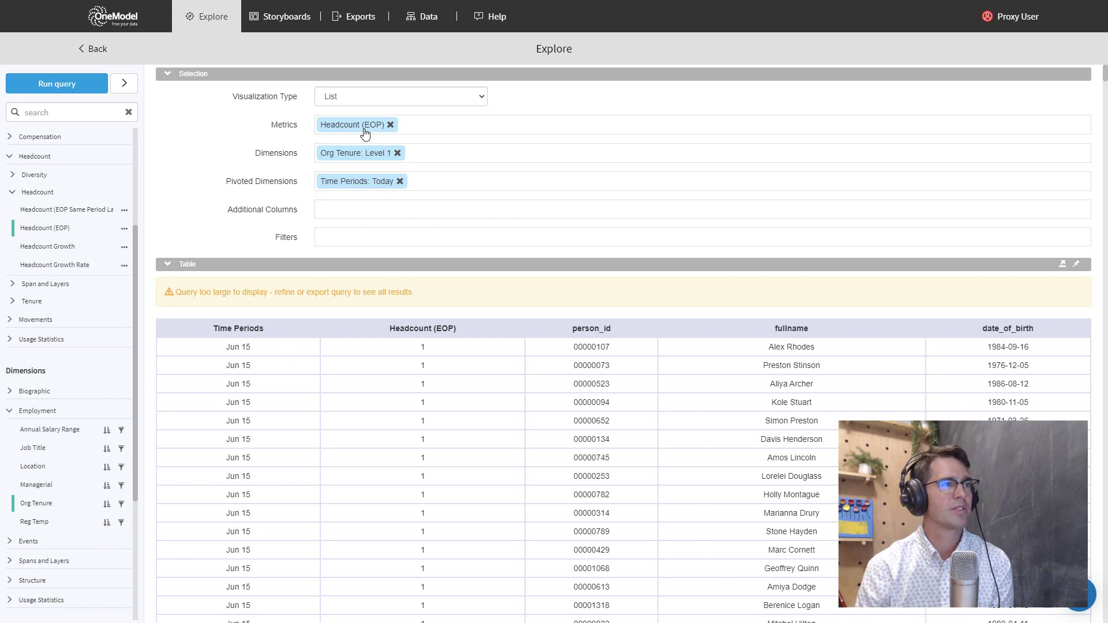
mouse_move(371, 161)
left_mouse_down()
mouse_move(358, 180)
mouse_move(366, 191)
mouse_move(410, 158)
mouse_move(369, 177)
left_mouse_up()
left_click(368, 97)
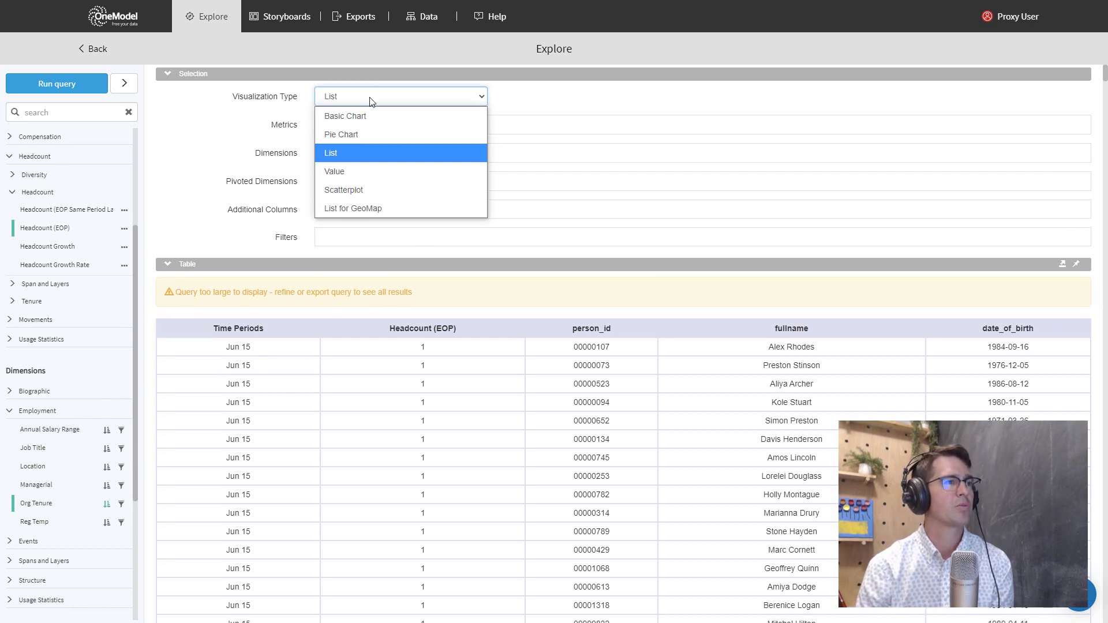
left_click(358, 114)
left_click(67, 87)
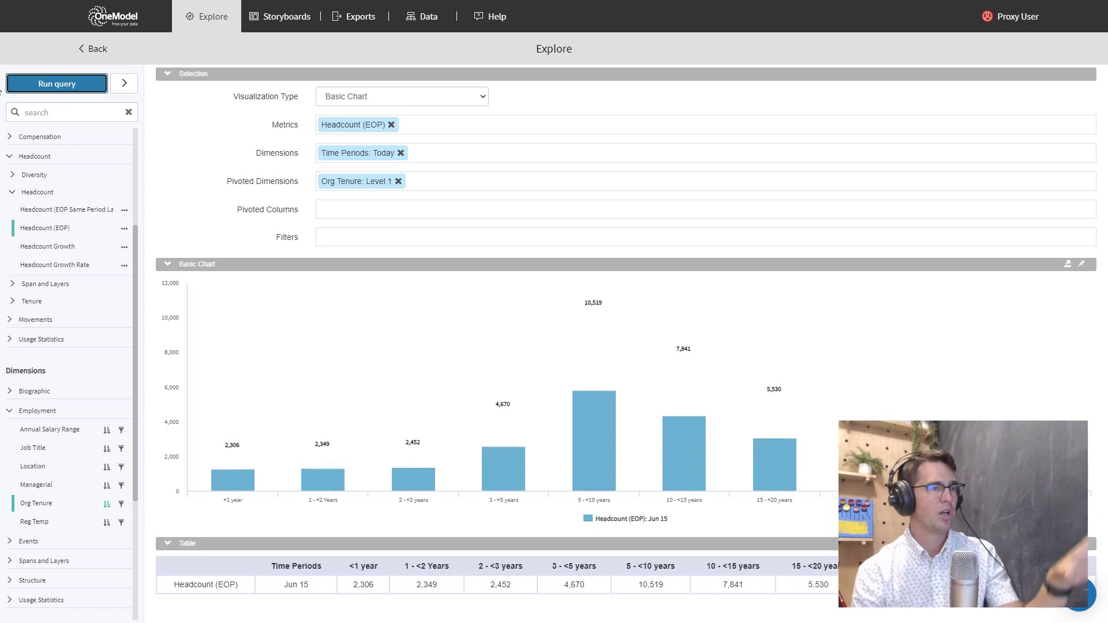
Review the available dimensions and the options for pinning the headcount chart to a storyboard.
scroll(98, 276, "down", 1)
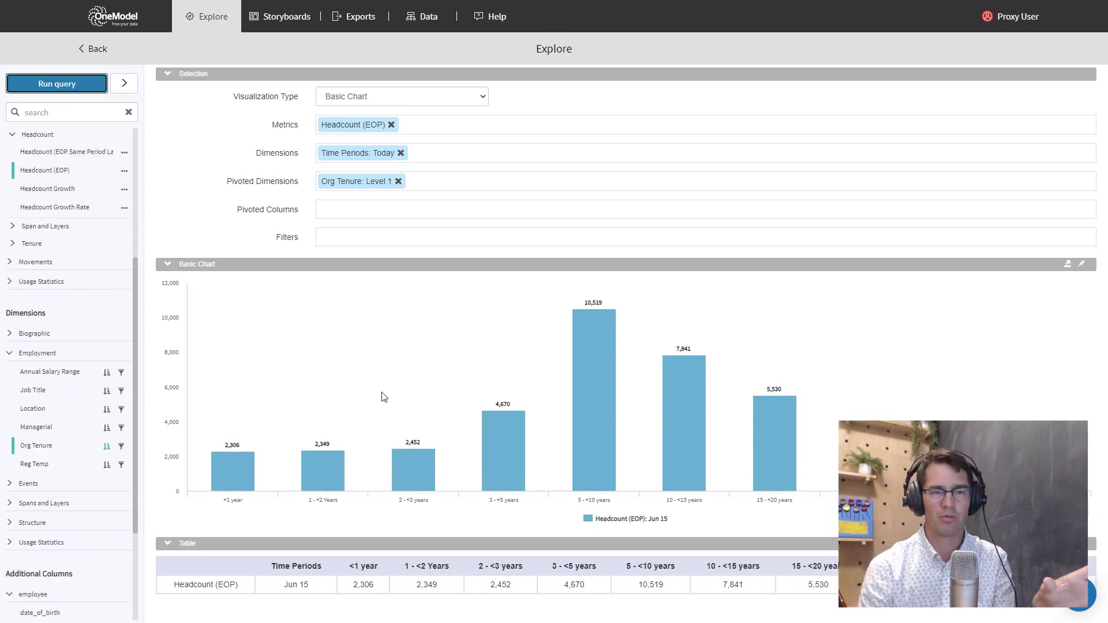
left_click(1083, 265)
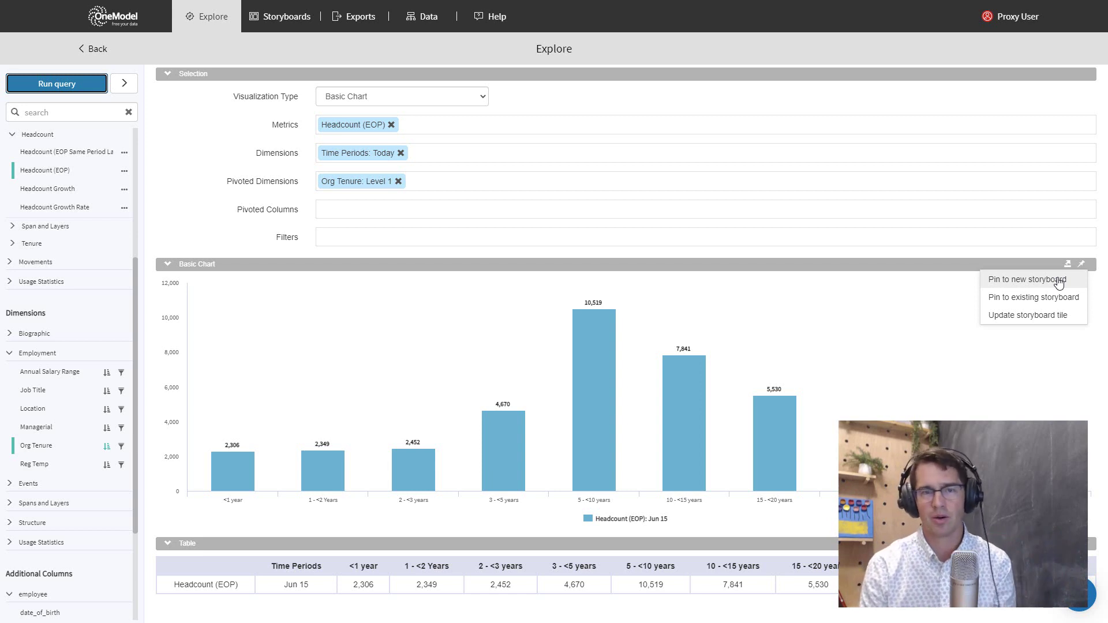
scroll(76, 364, "up", 4)
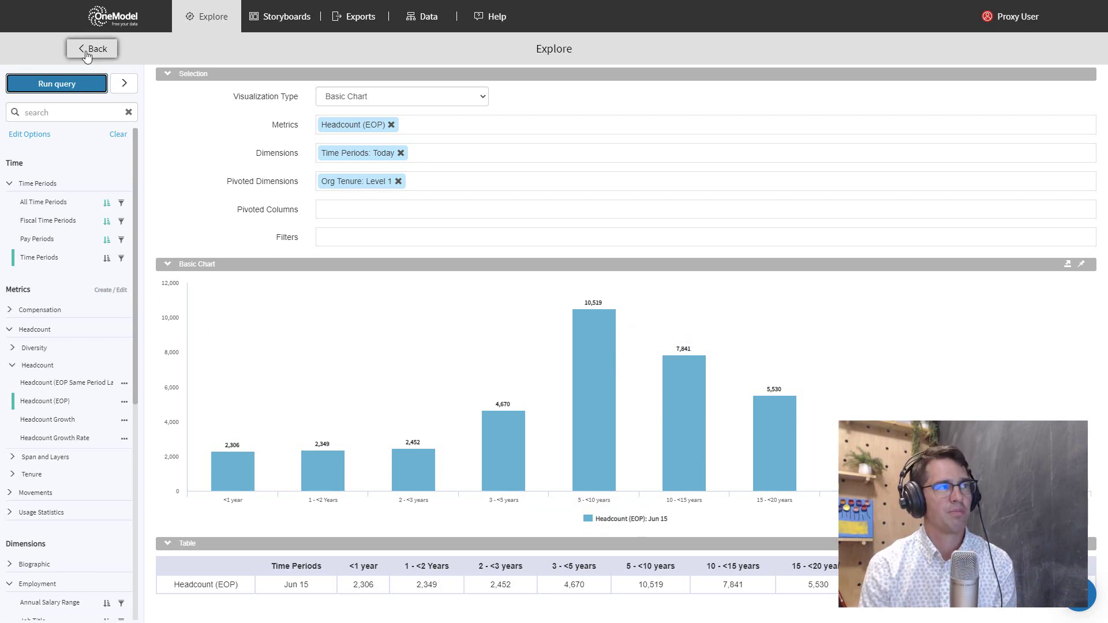
Review the Essentials - CHRO View storyboard down to its user activity tiles, and open the detailed usage statistics behind Users Last Month.
left_click(277, 19)
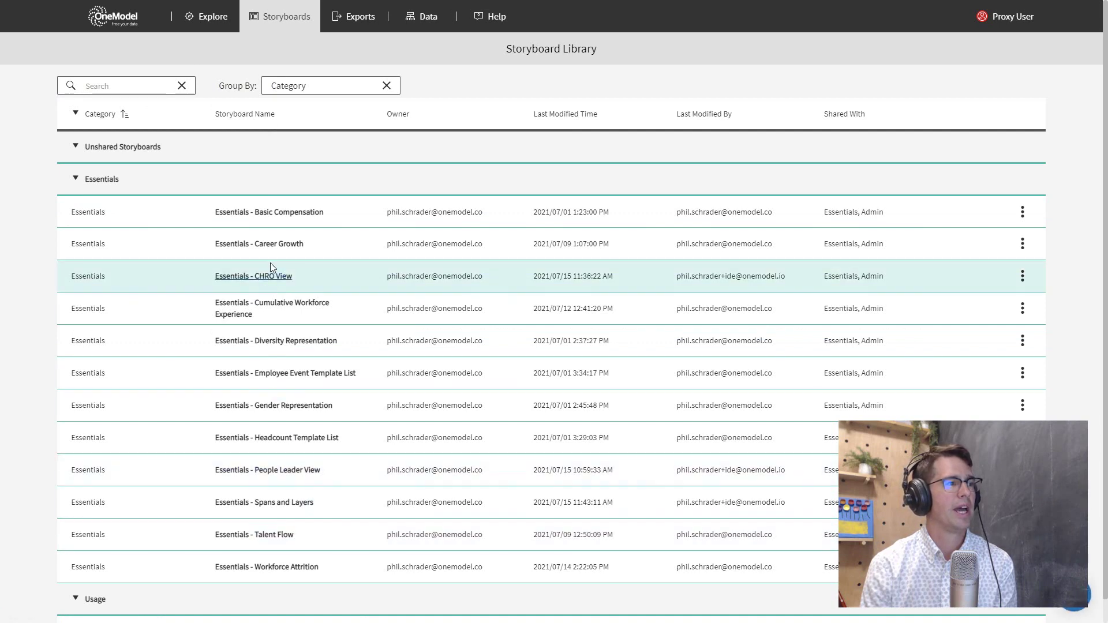
left_click(277, 282)
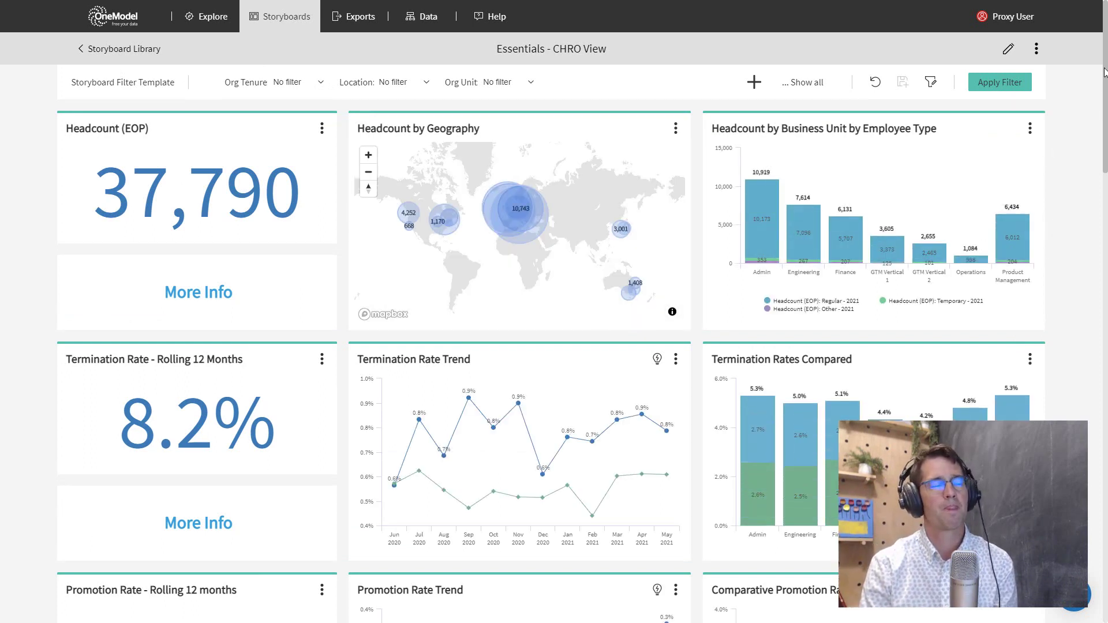
left_click_drag(1105, 71, 1104, 561)
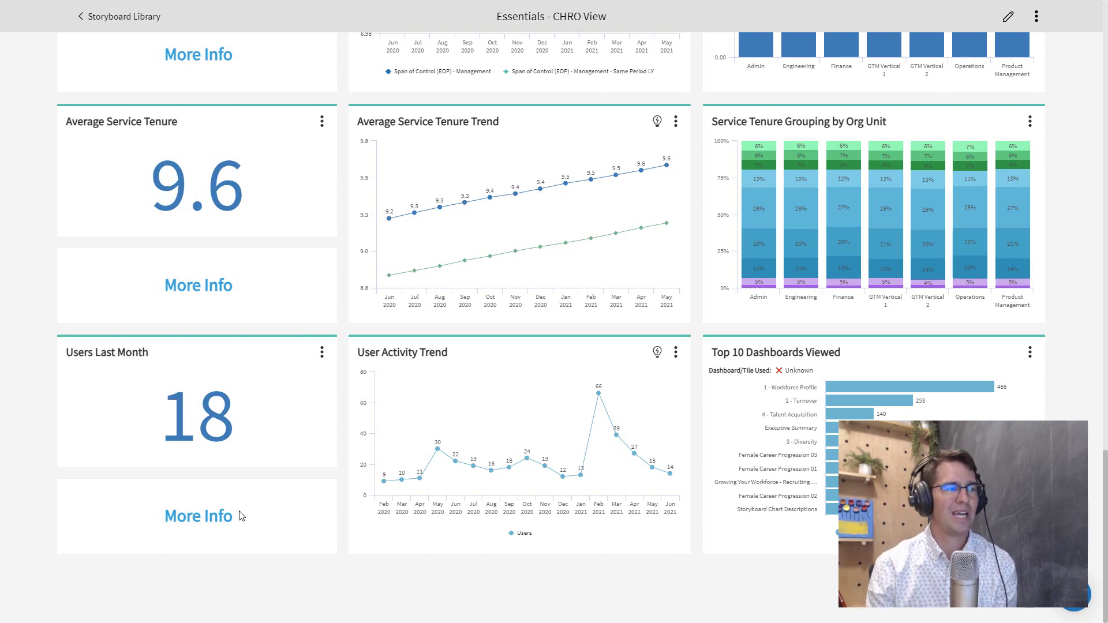
left_click(212, 531)
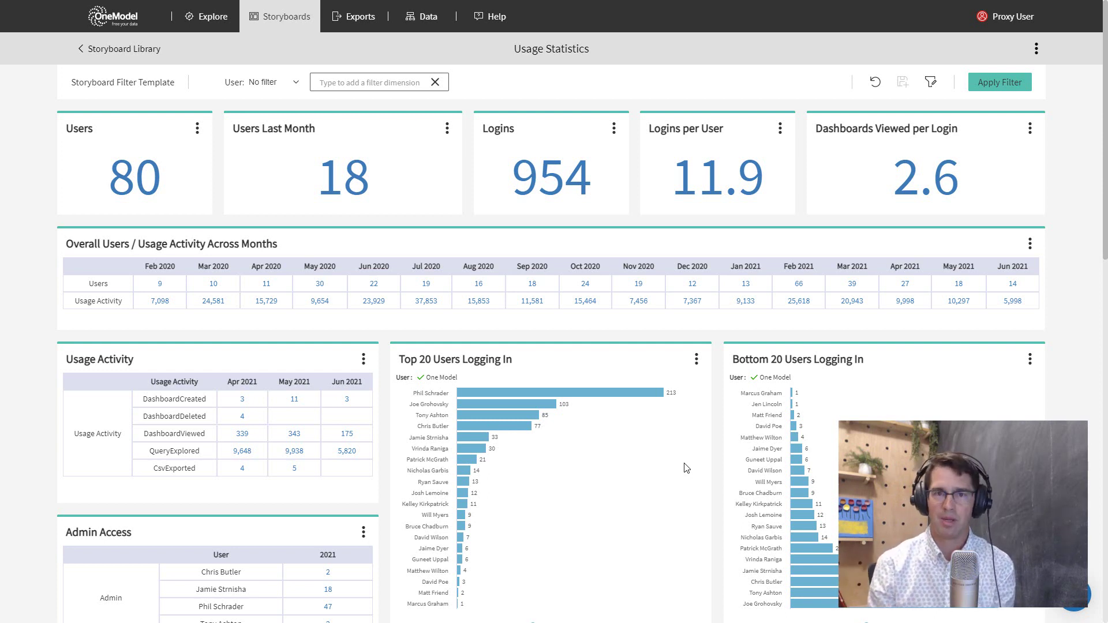
Open the Essentials - People Leader View storyboard and review its tiles through the work anniversaries and birthdays lists.
left_click(270, 22)
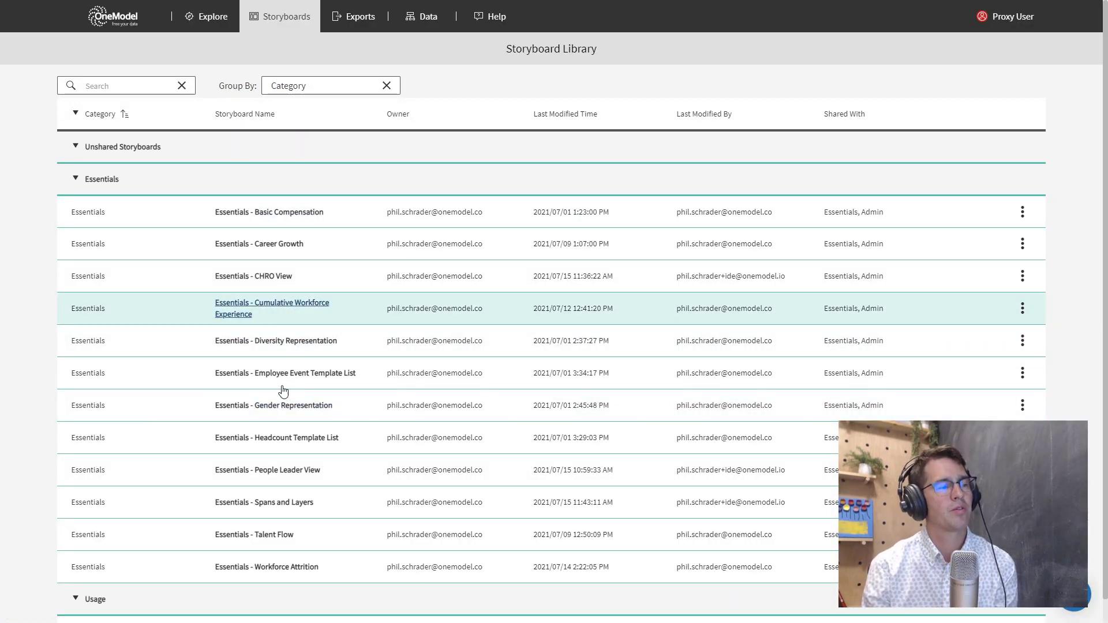
left_click(263, 475)
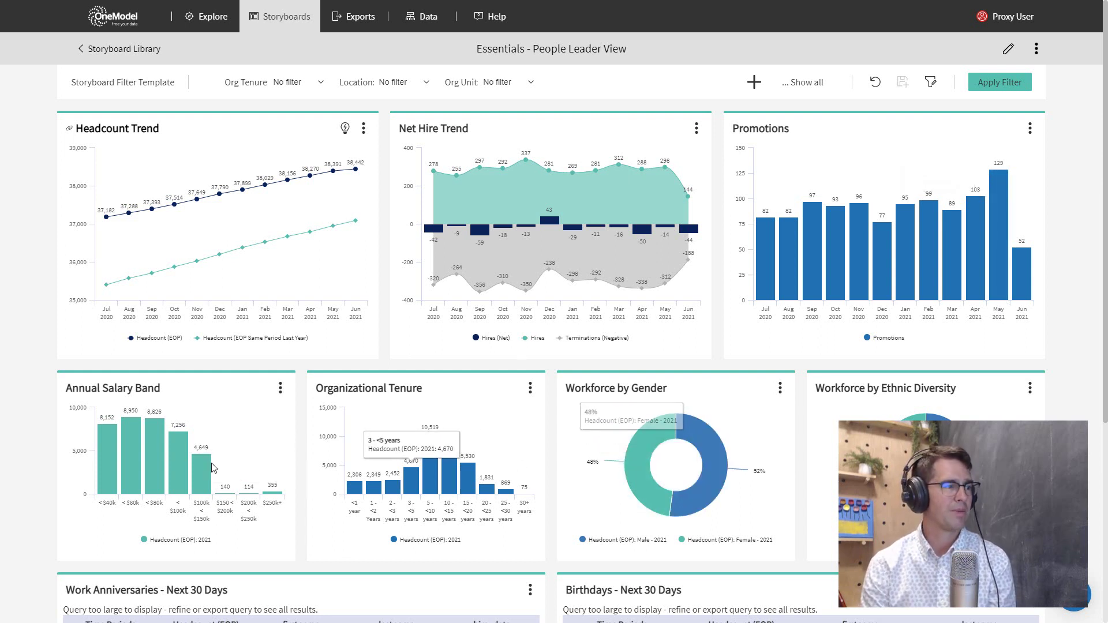
scroll(519, 439, "down", 1)
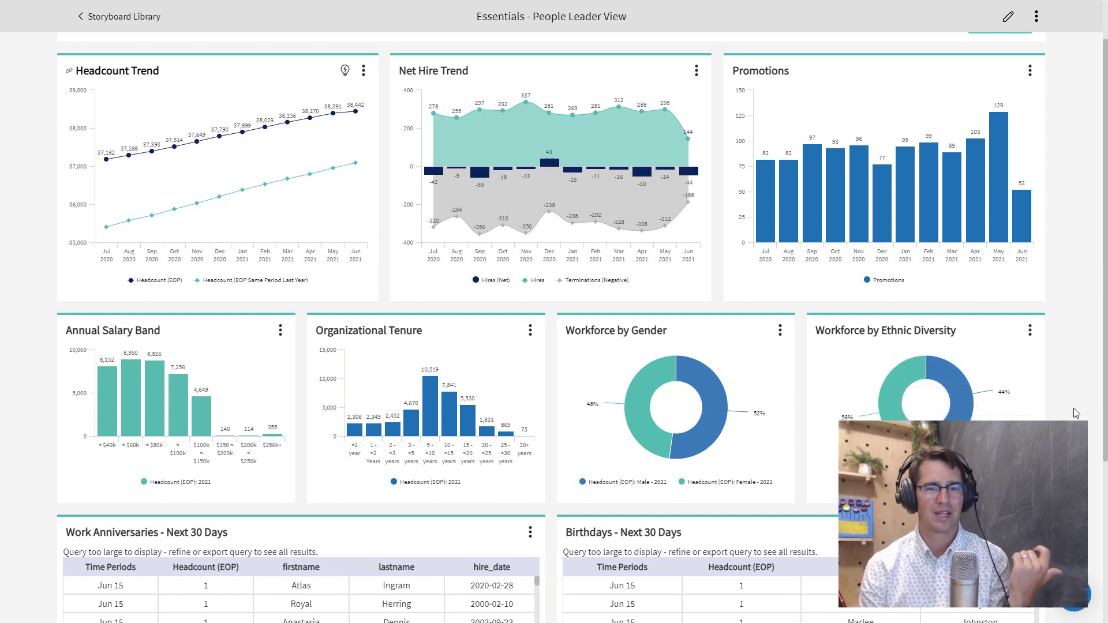
scroll(1076, 414, "down", 4)
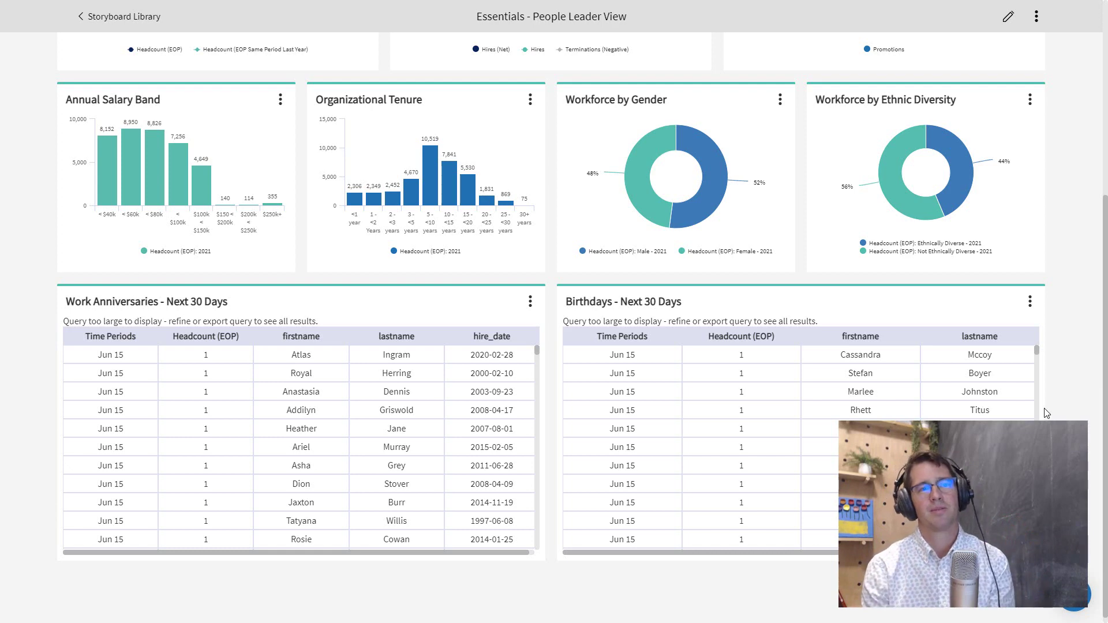
scroll(1005, 408, "up", 5)
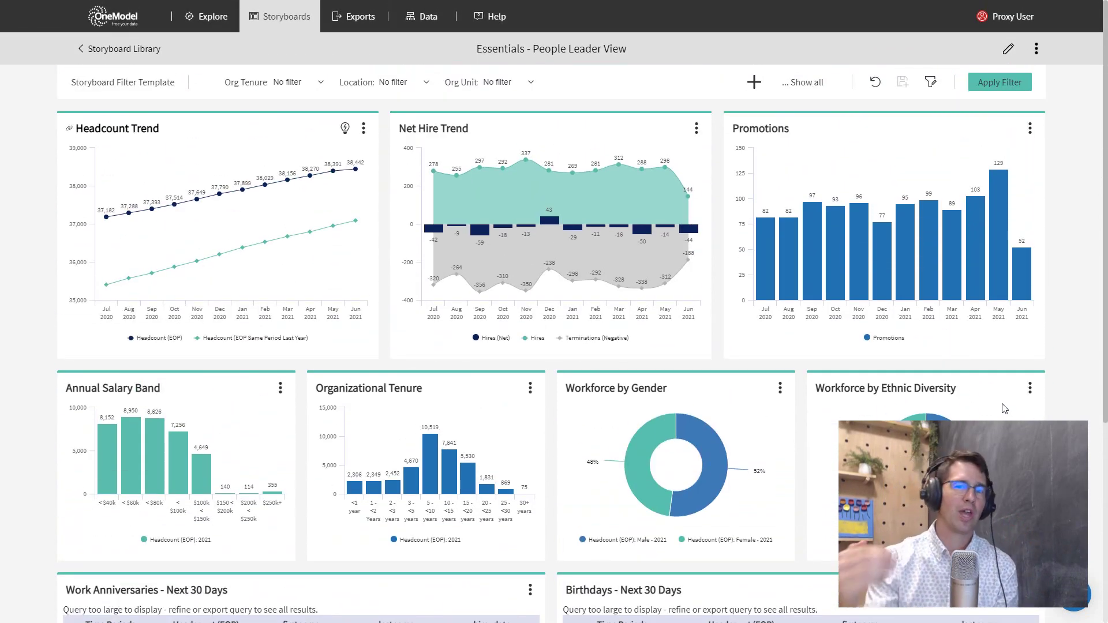